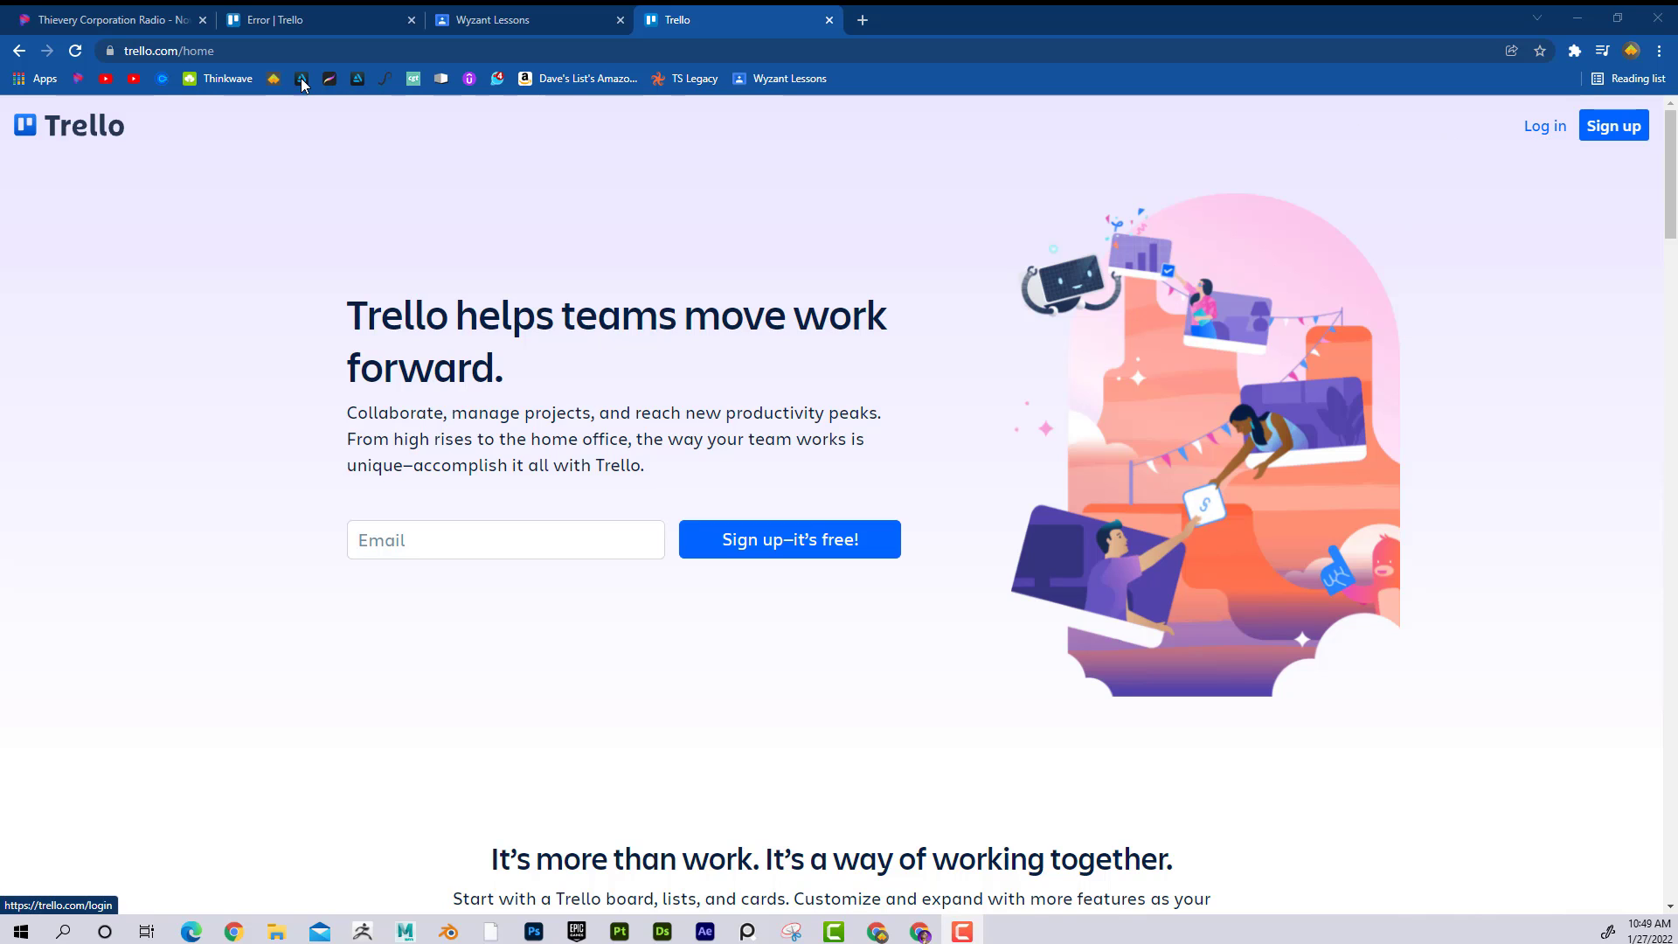
Sign in to Trello through Atlassian using the saved account e-mail.
click(1546, 129)
text(dc)
click(736, 340)
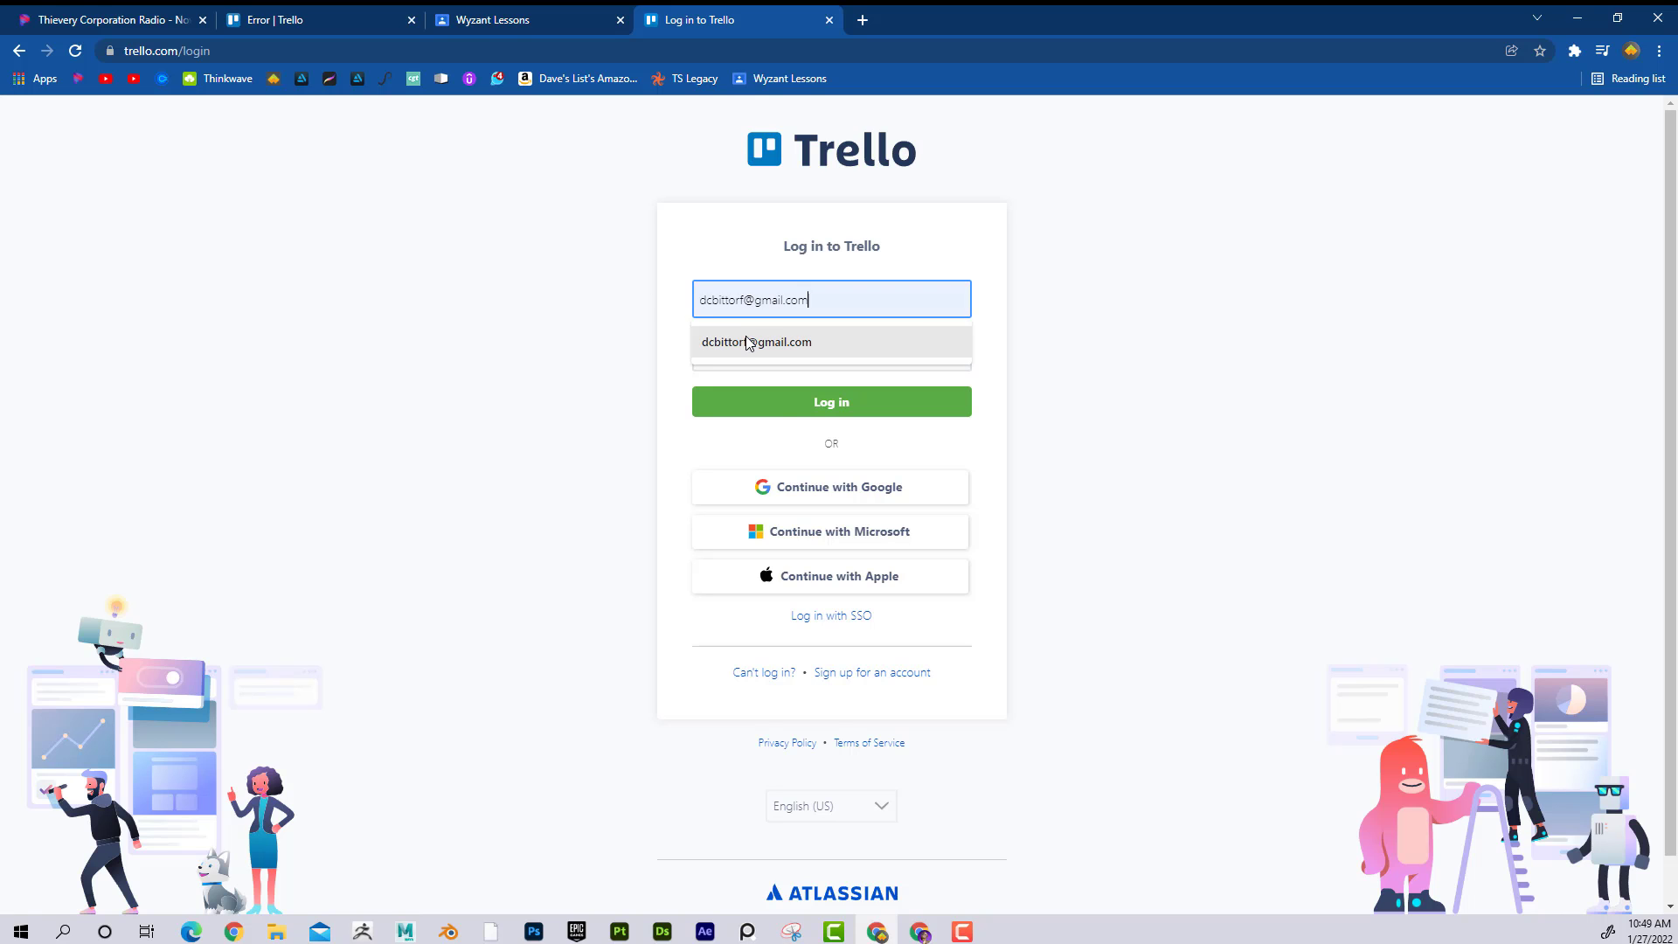
click(819, 350)
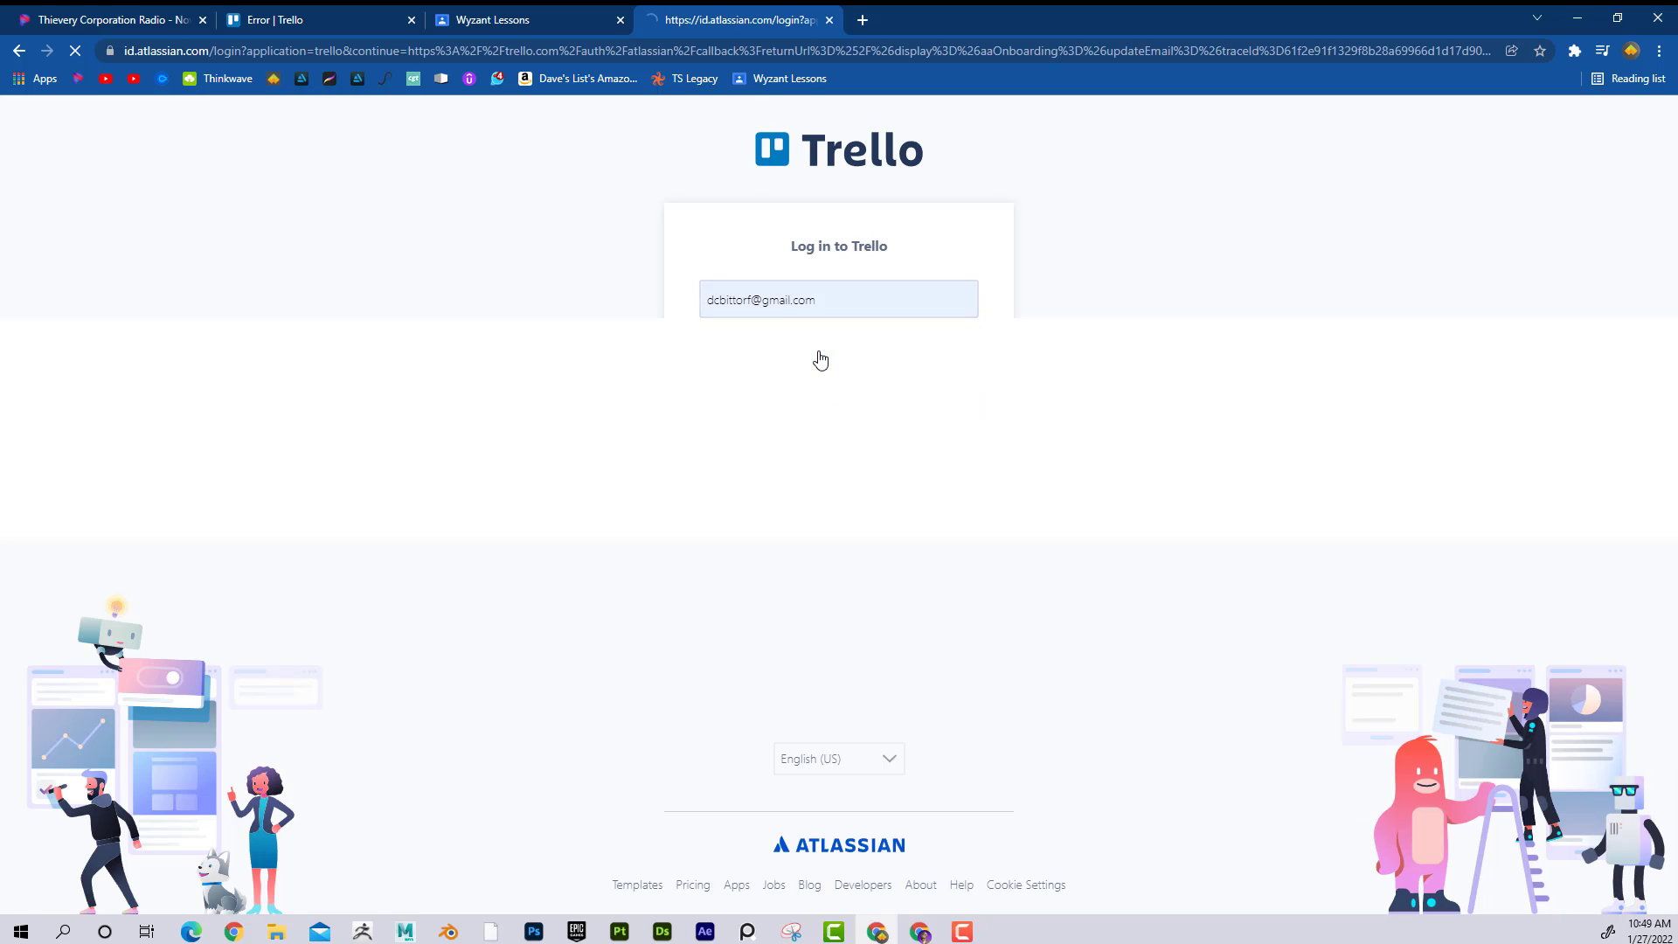
click(832, 417)
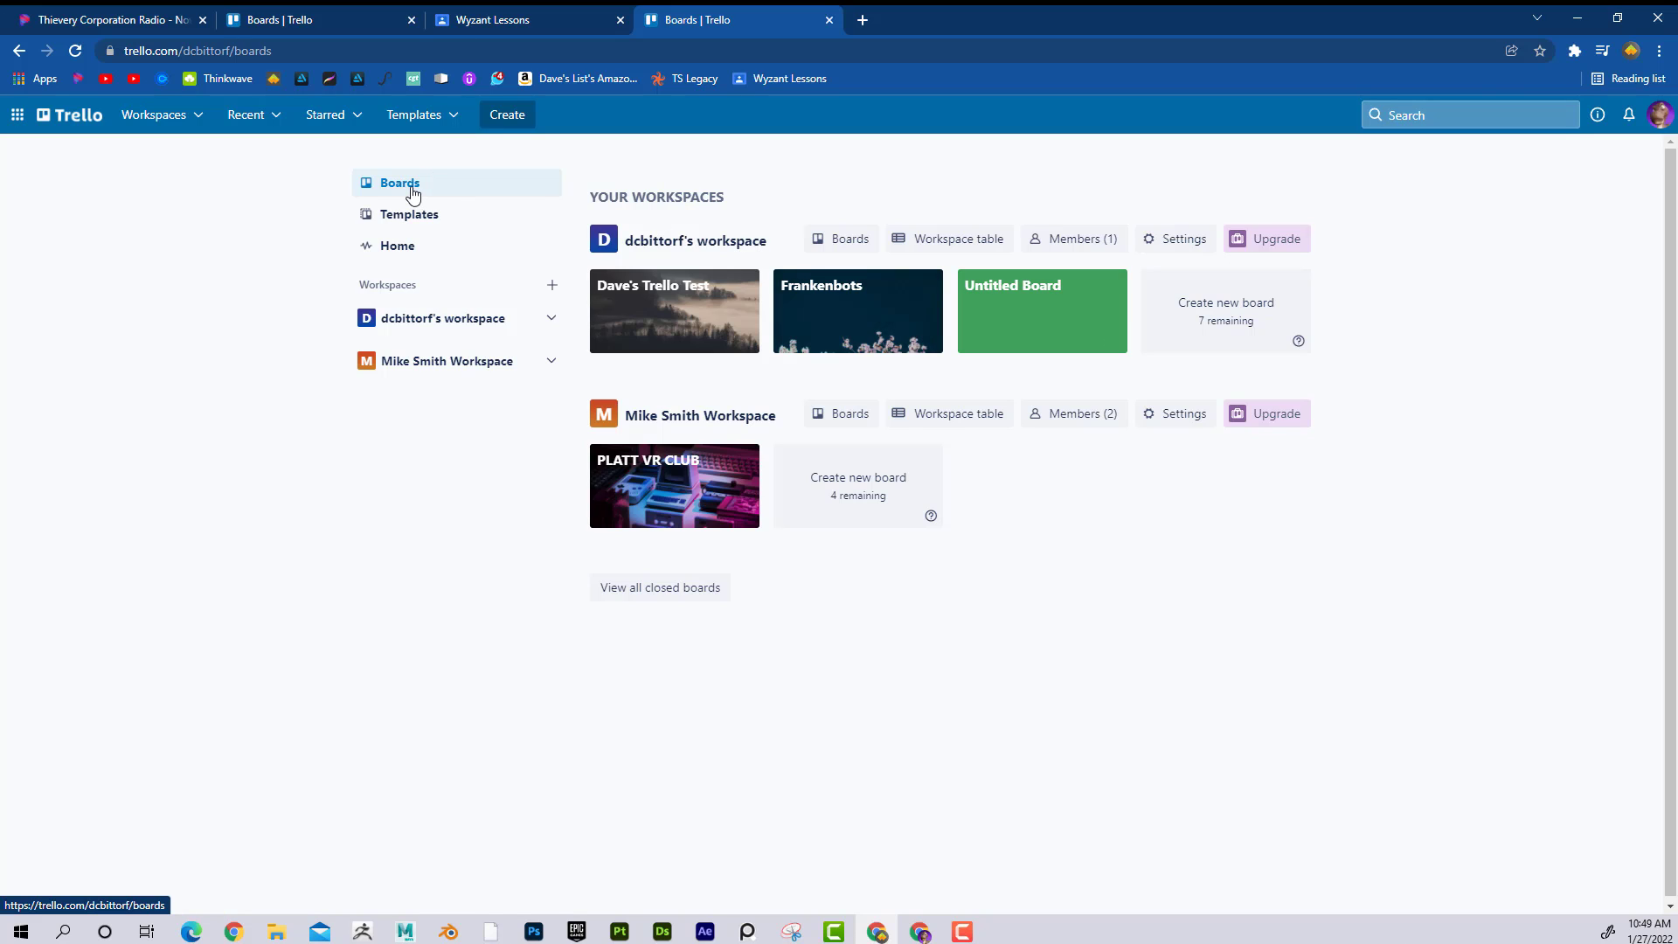
Look over the Create menu options and close it without creating anything.
click(503, 128)
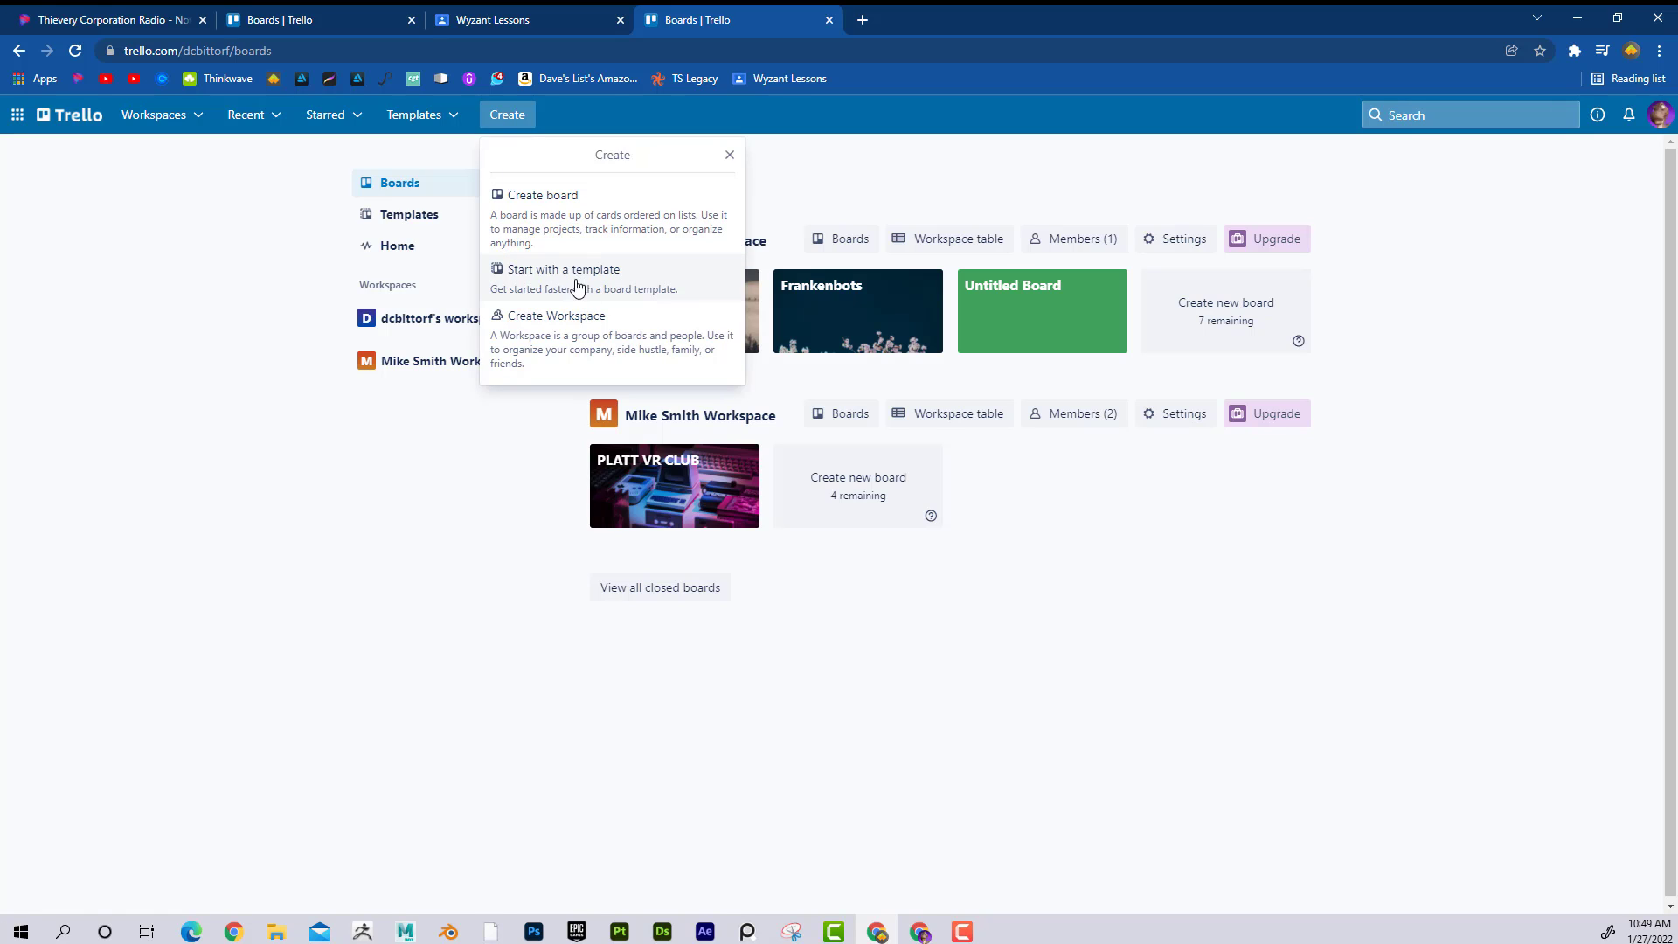
click(730, 154)
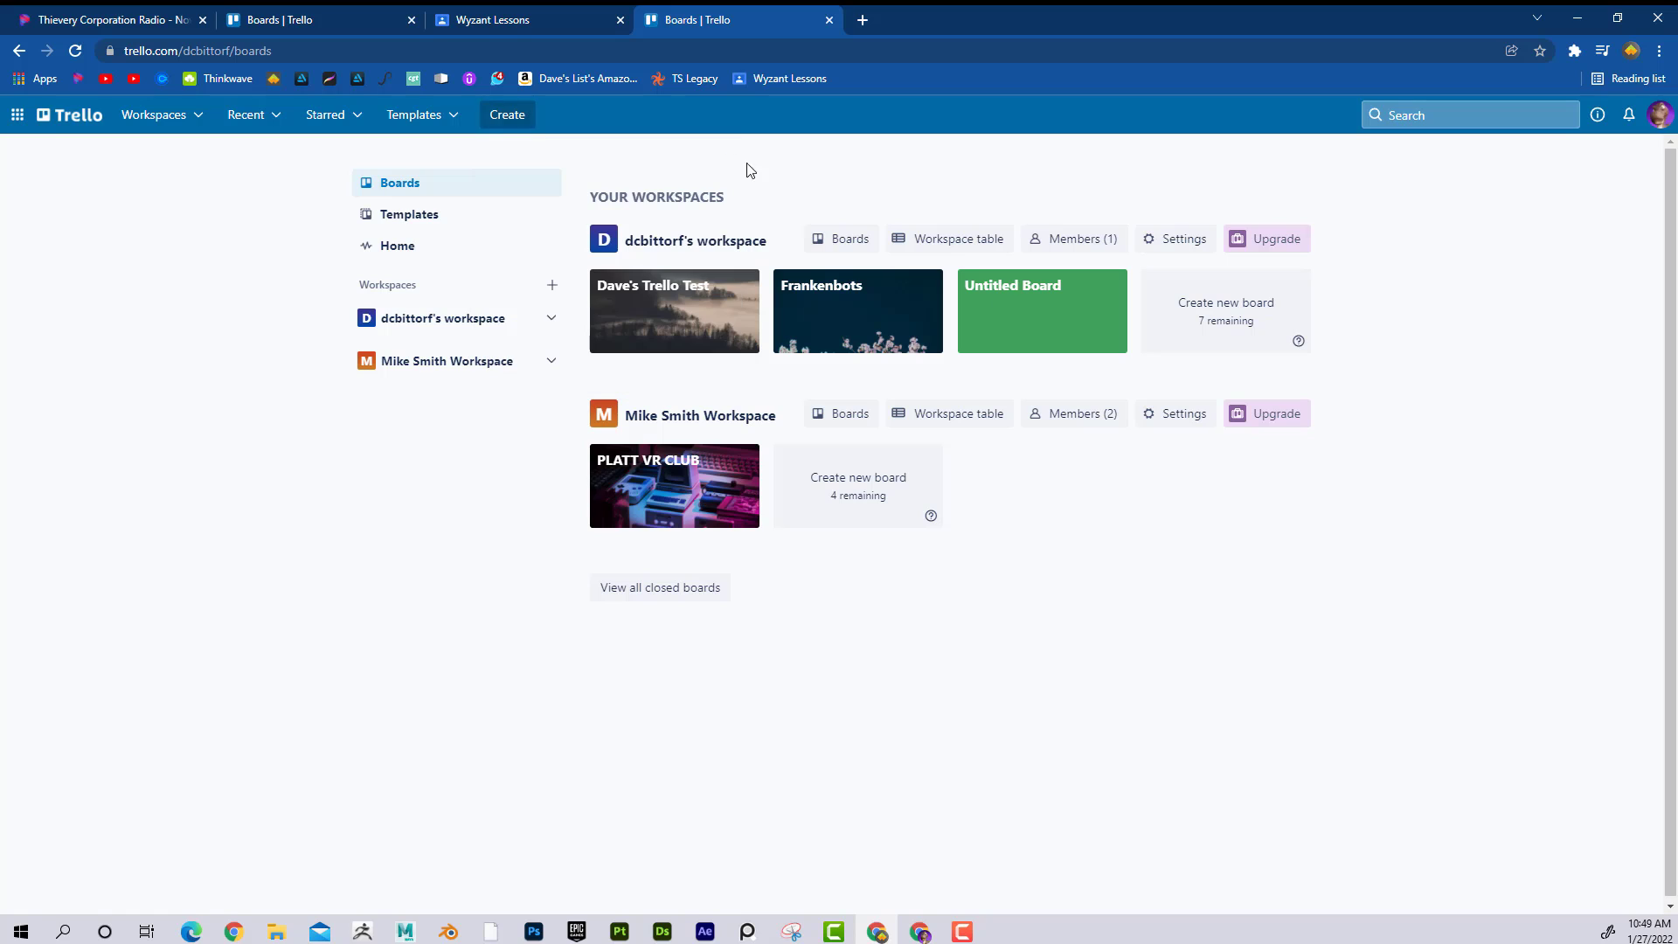
Open the Untitled Board and move the Main Character card into the Animation list.
click(1038, 312)
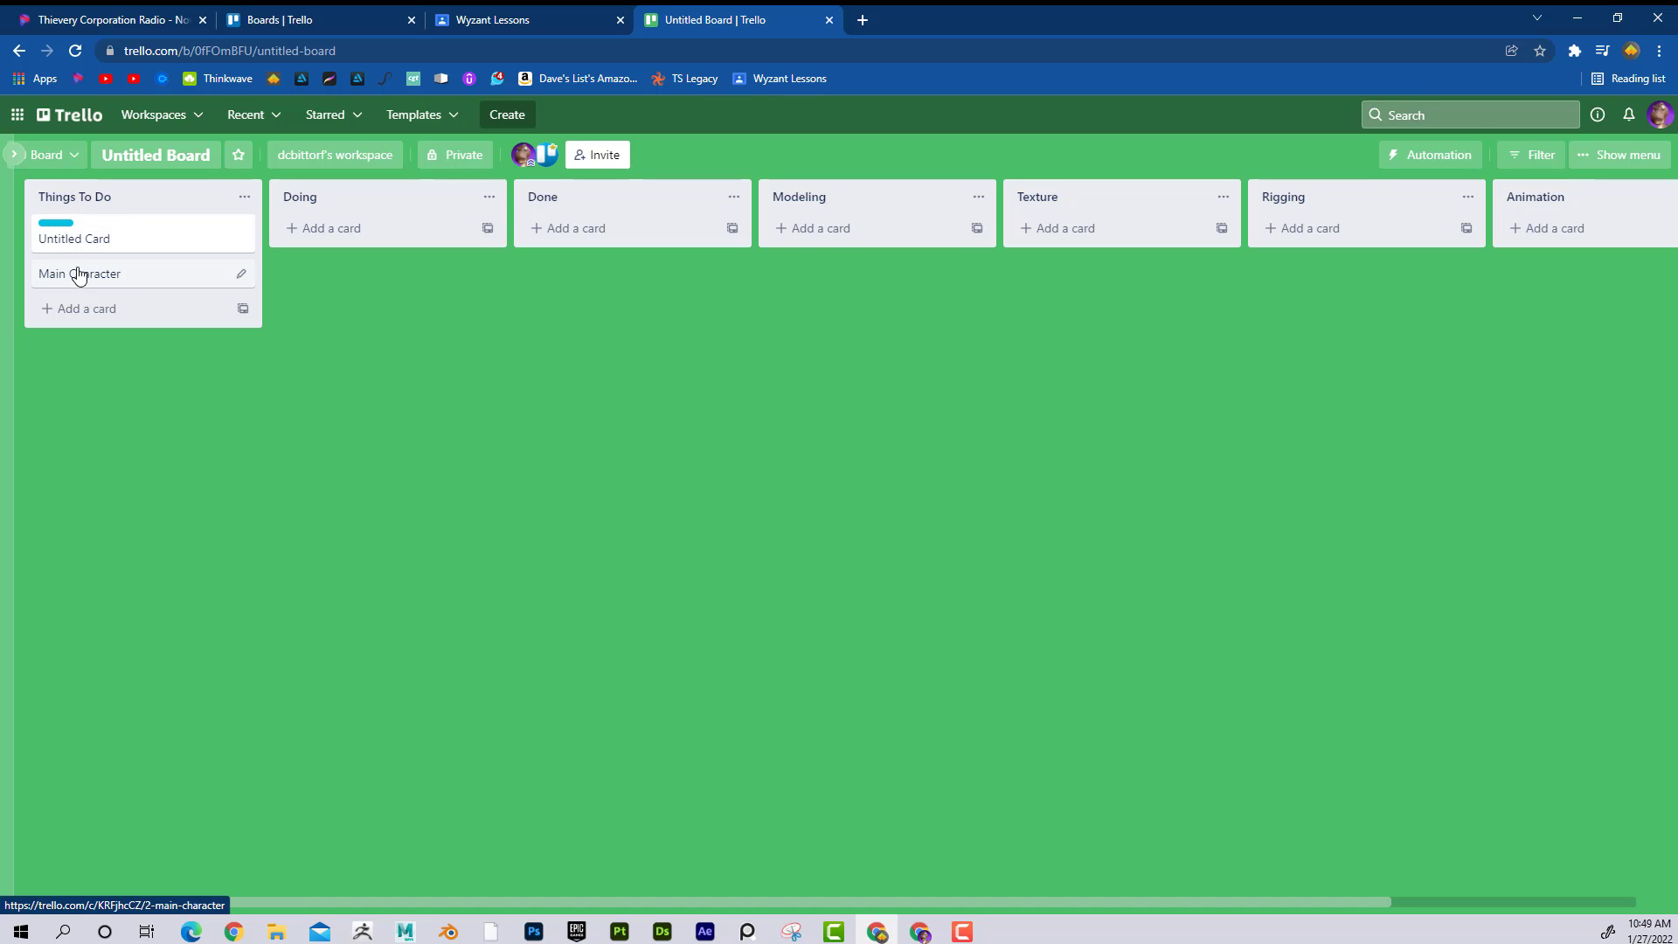
drag(85, 281, 1398, 232)
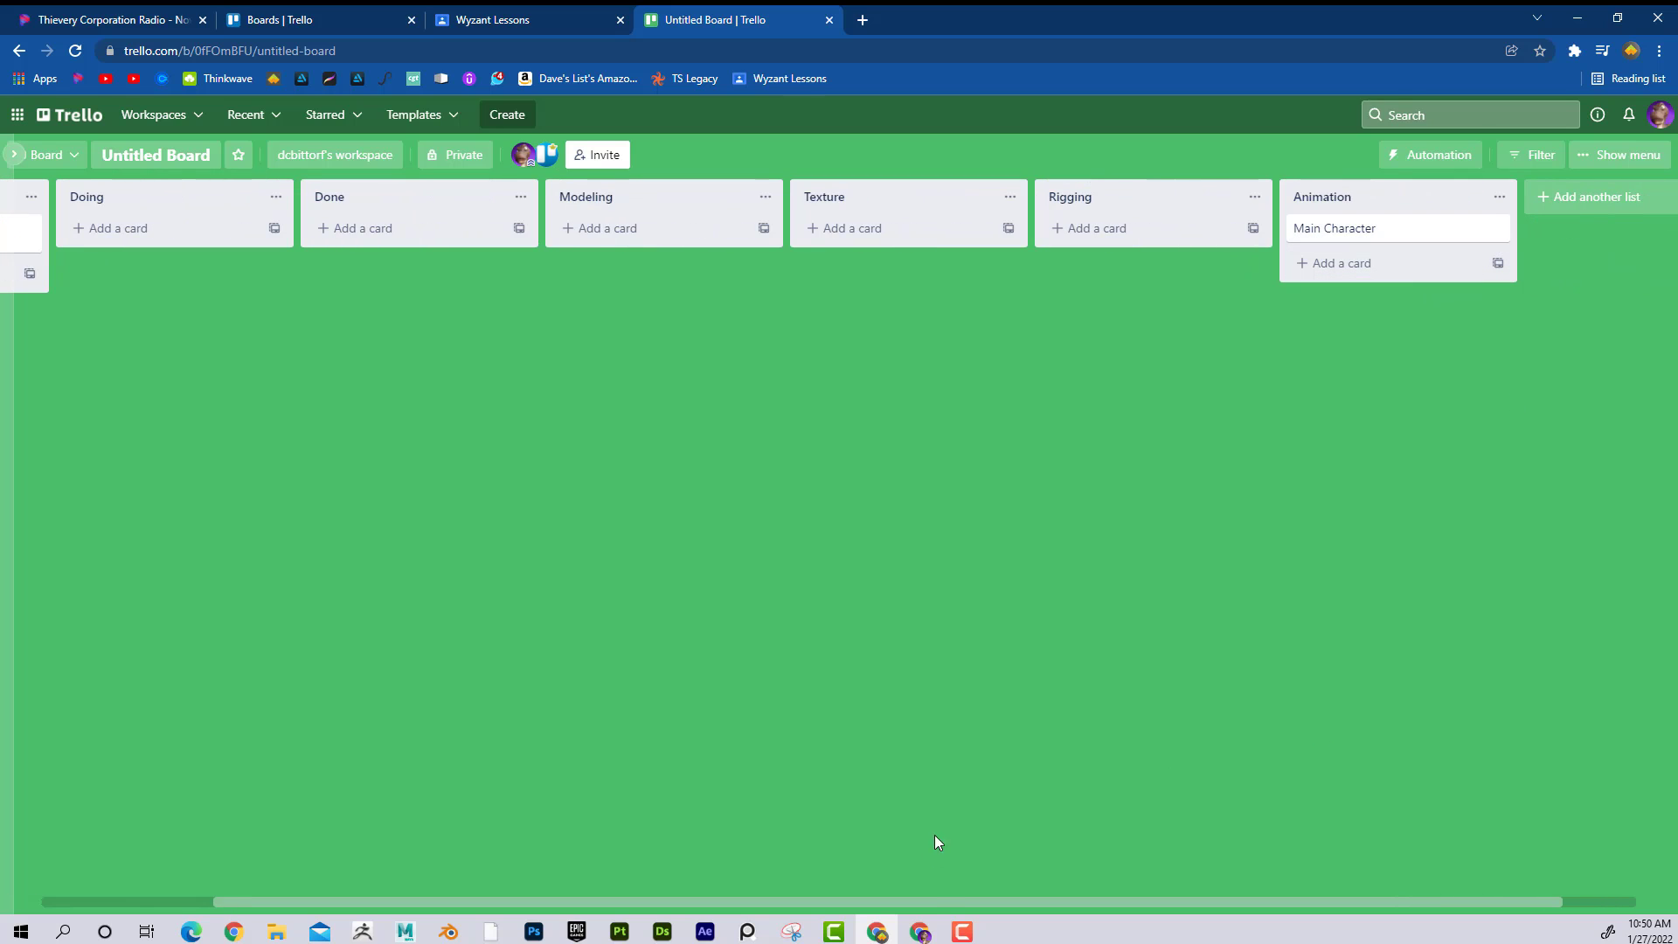
drag(929, 906, 1075, 905)
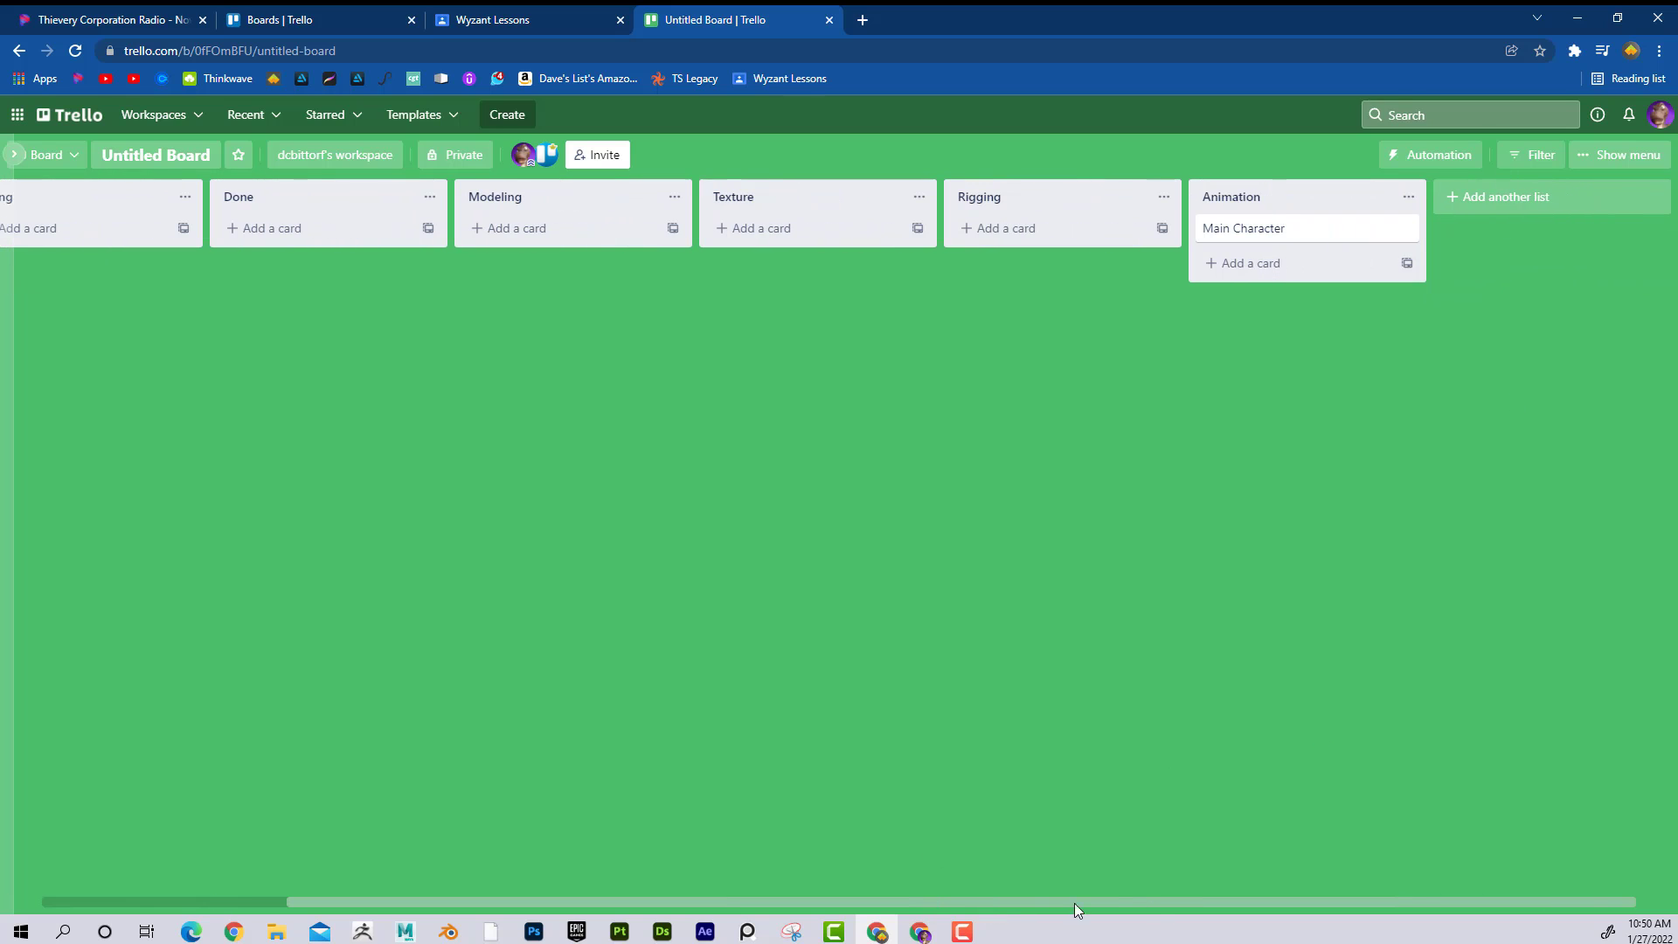
Add Rendering and Complete lists, then move Main Character into the Texture list.
click(1506, 200)
text(Rendering)
key(Return)
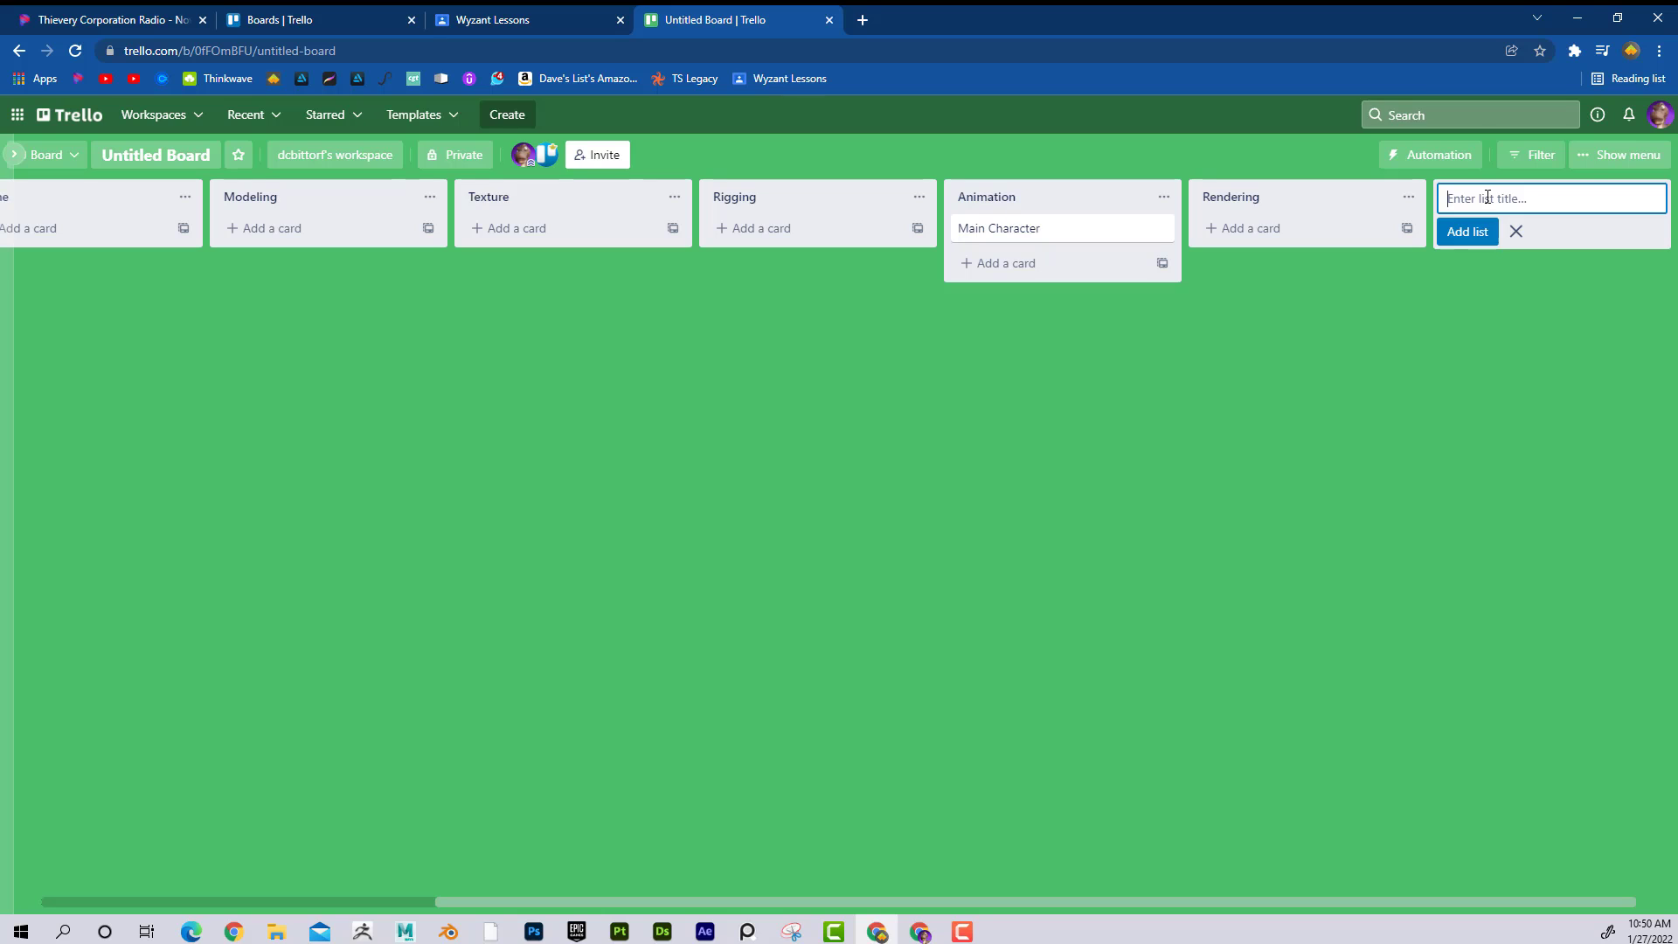
text(Complete)
key(Return)
drag(873, 240, 300, 234)
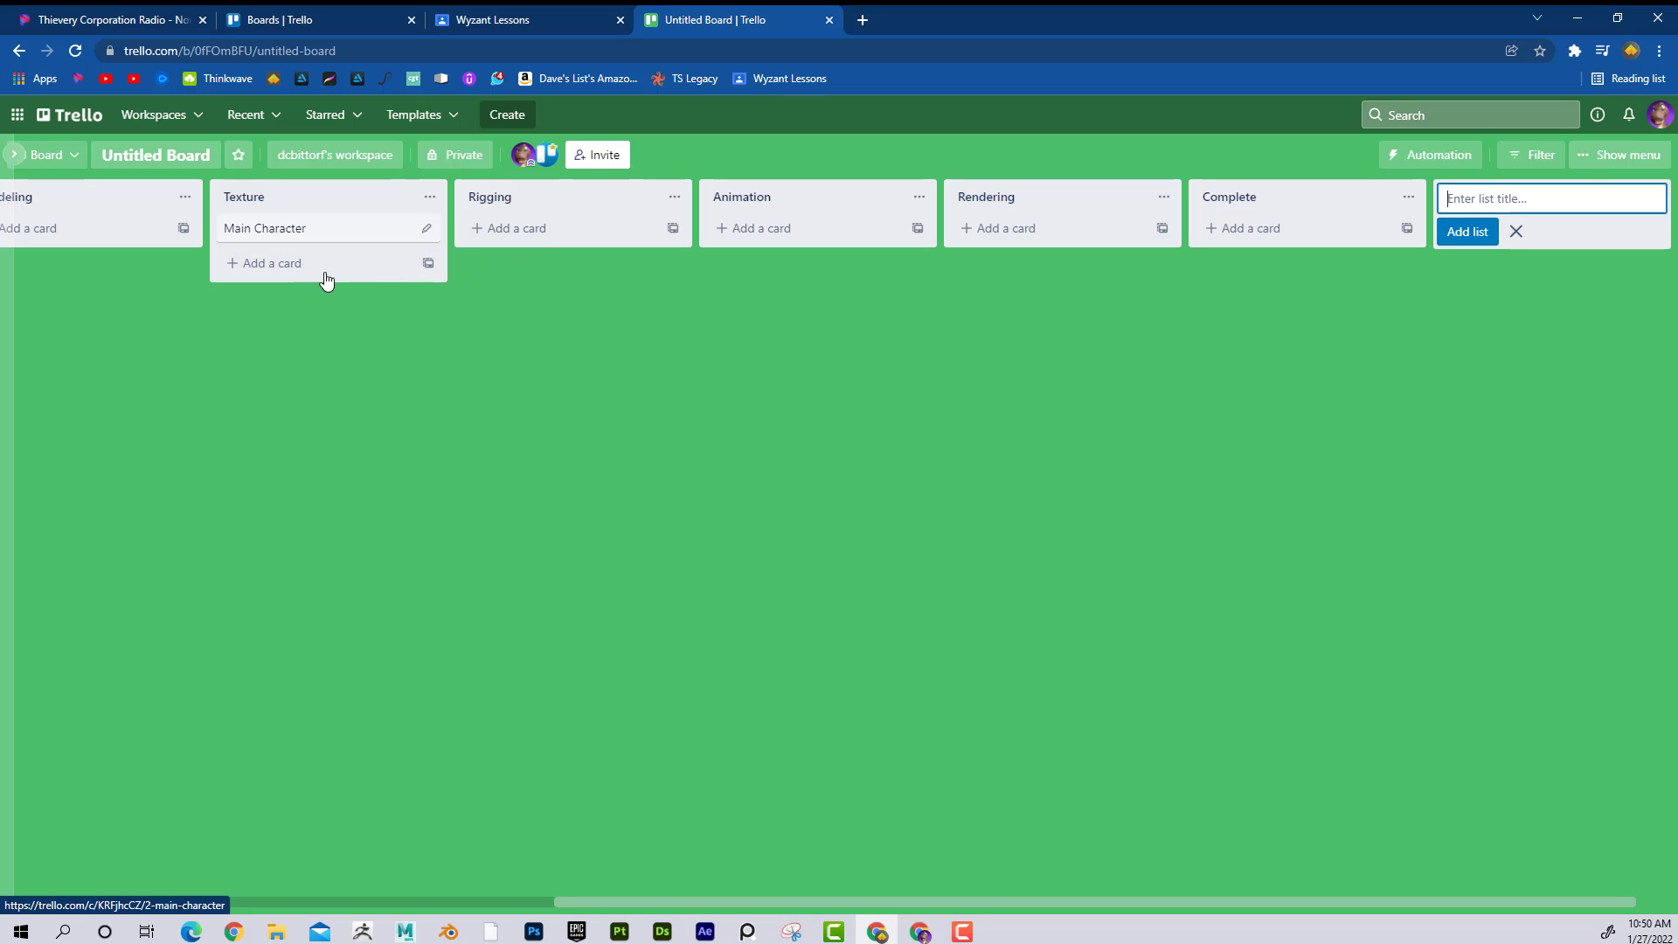
drag(758, 899, 192, 899)
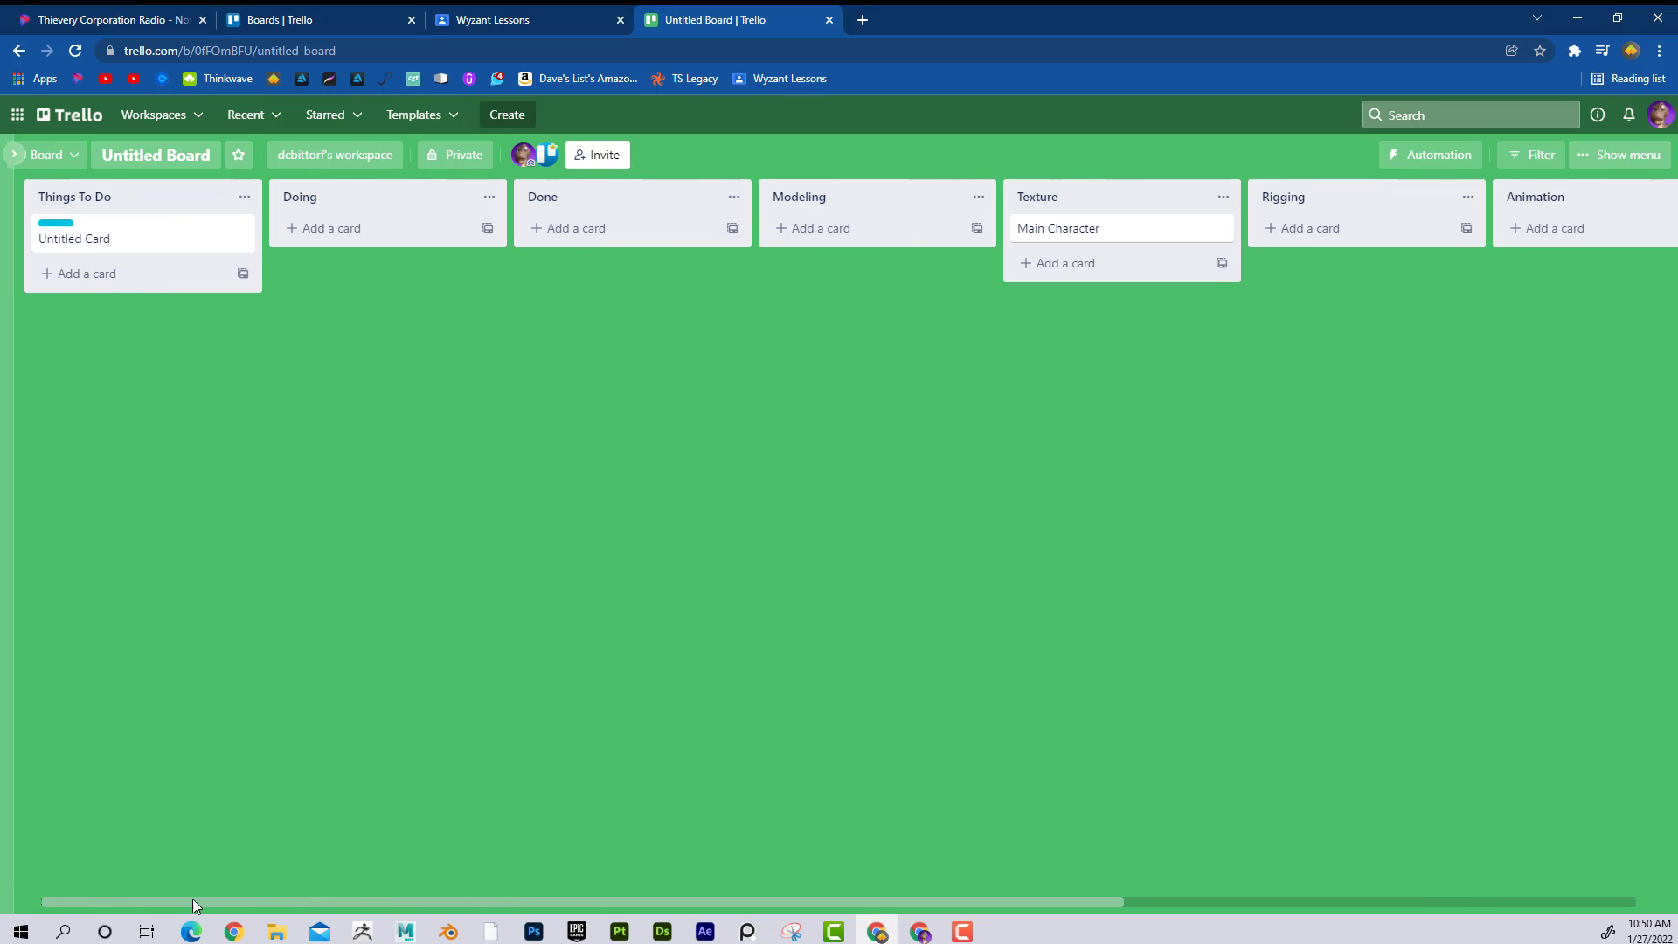
Add an Environment card, move it under Main Character in Texture, and return to Boards.
click(65, 281)
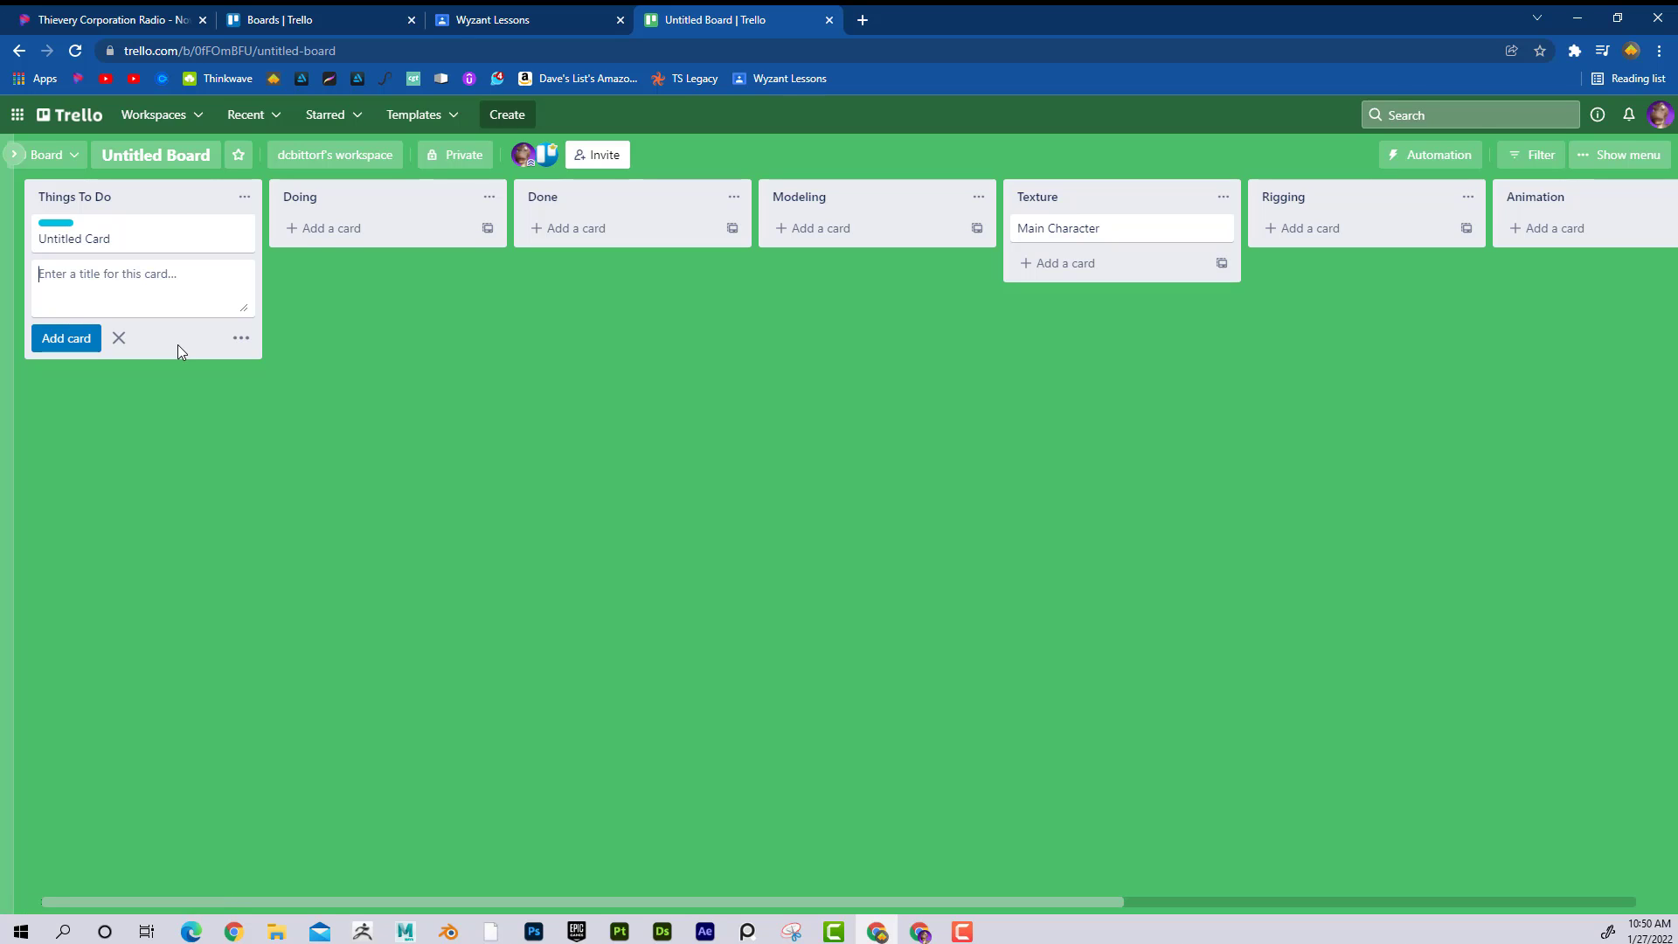
text(Environ)
key(BackSpace)
key(BackSpace)
text(onment)
key(Return)
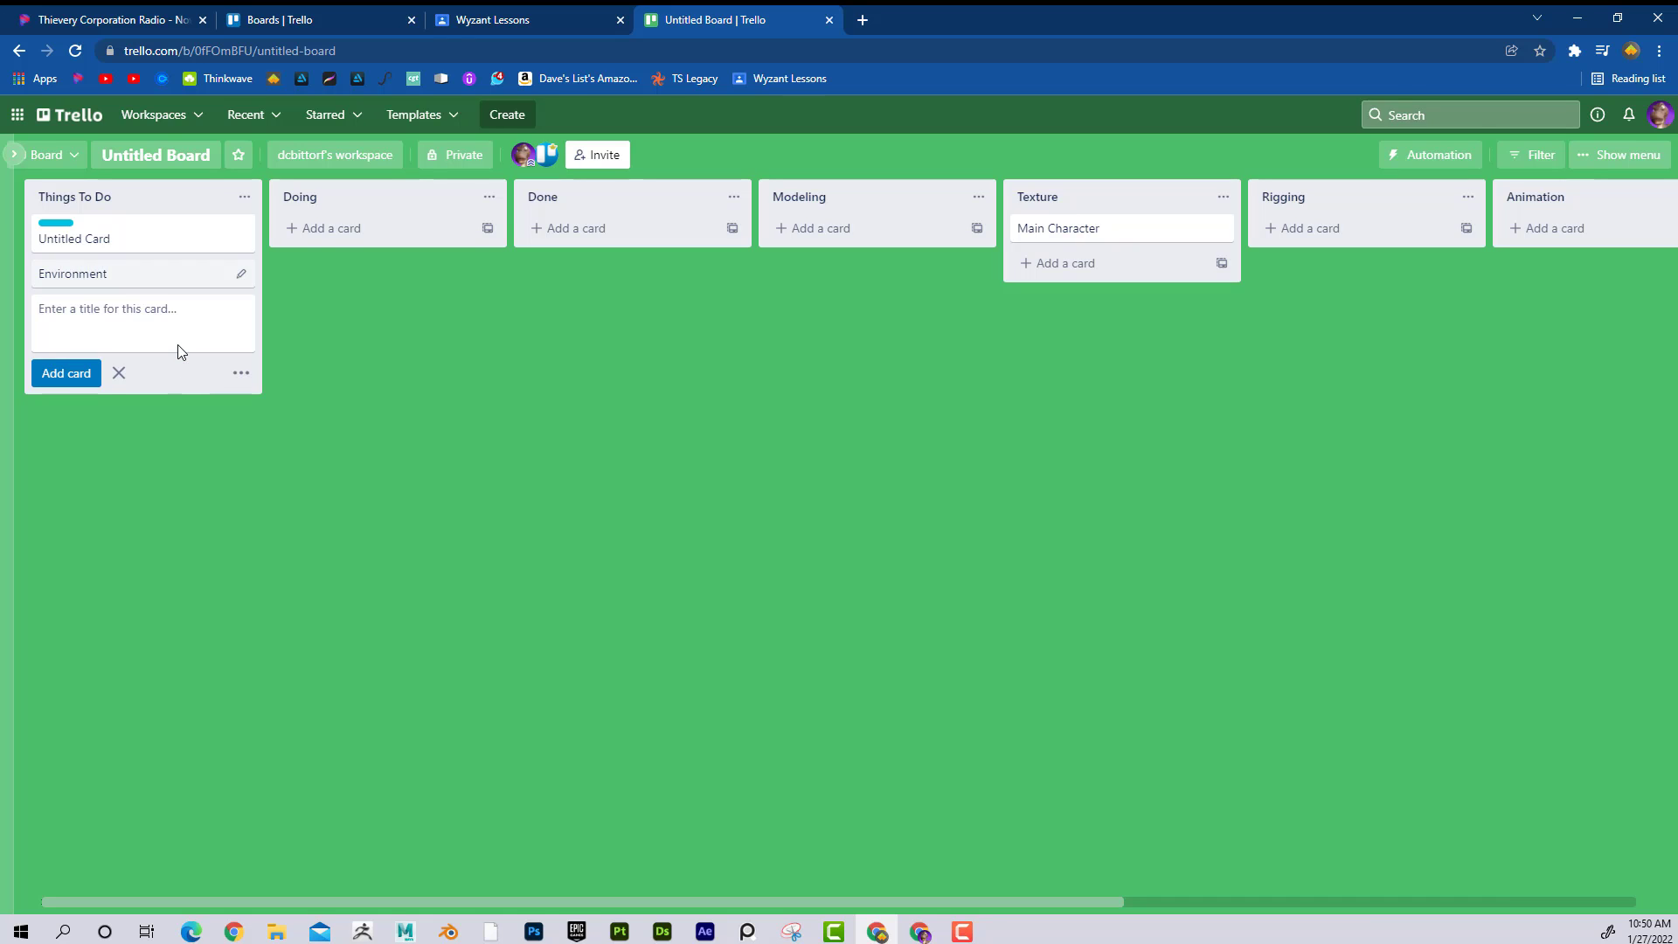
drag(175, 273, 1101, 262)
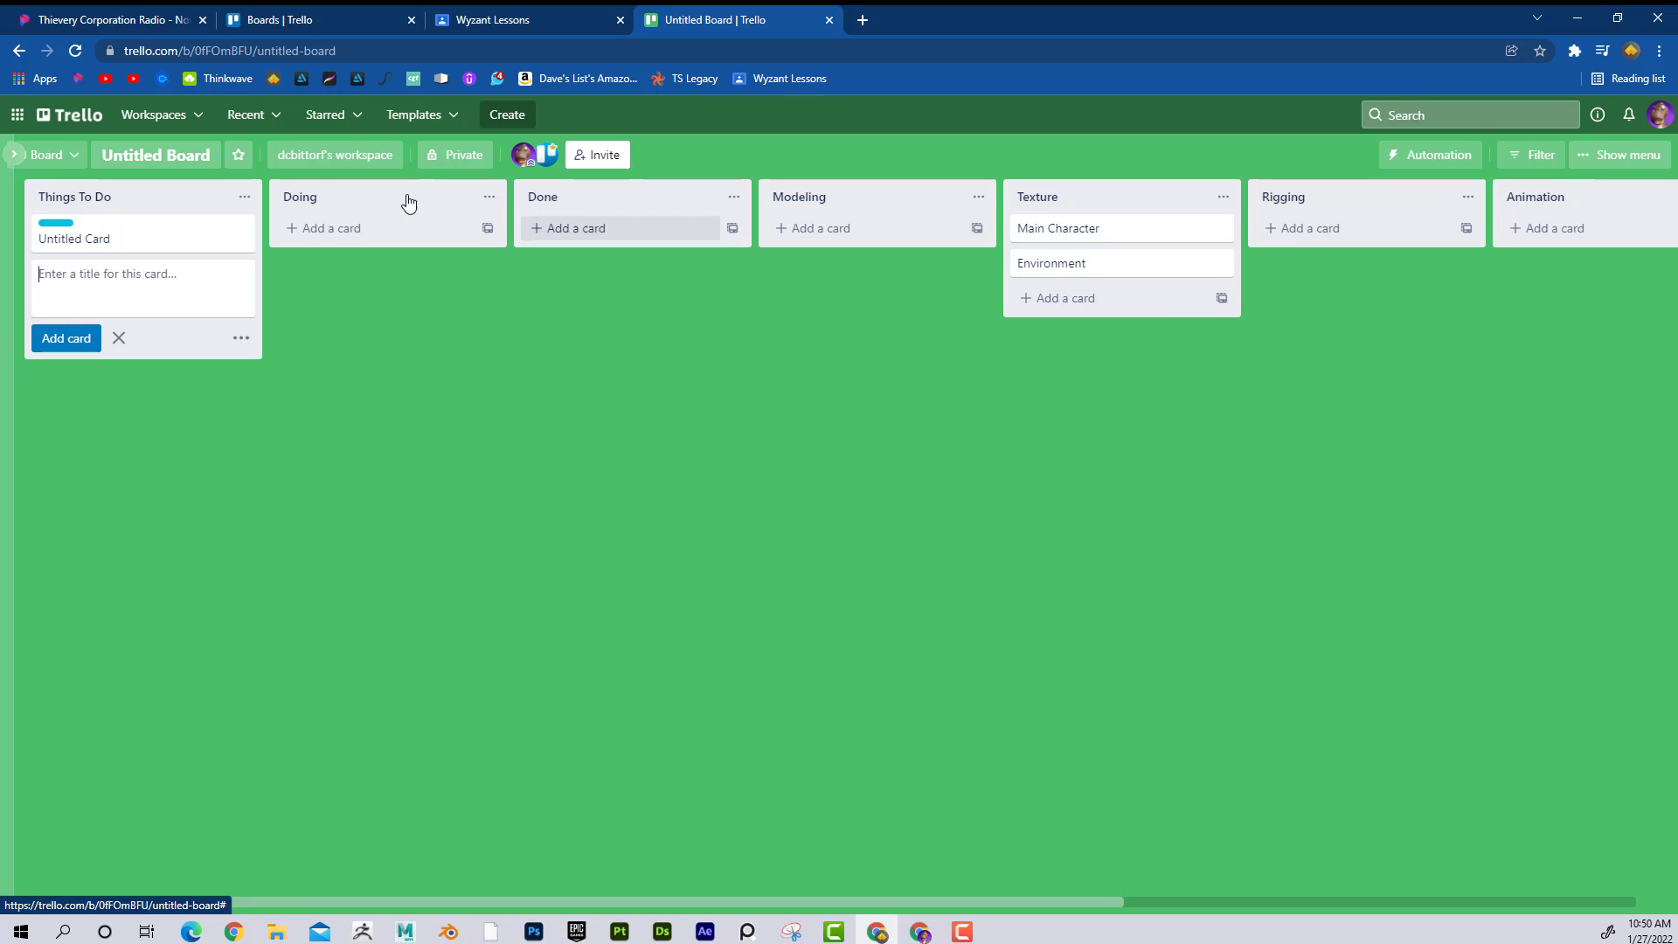
click(72, 129)
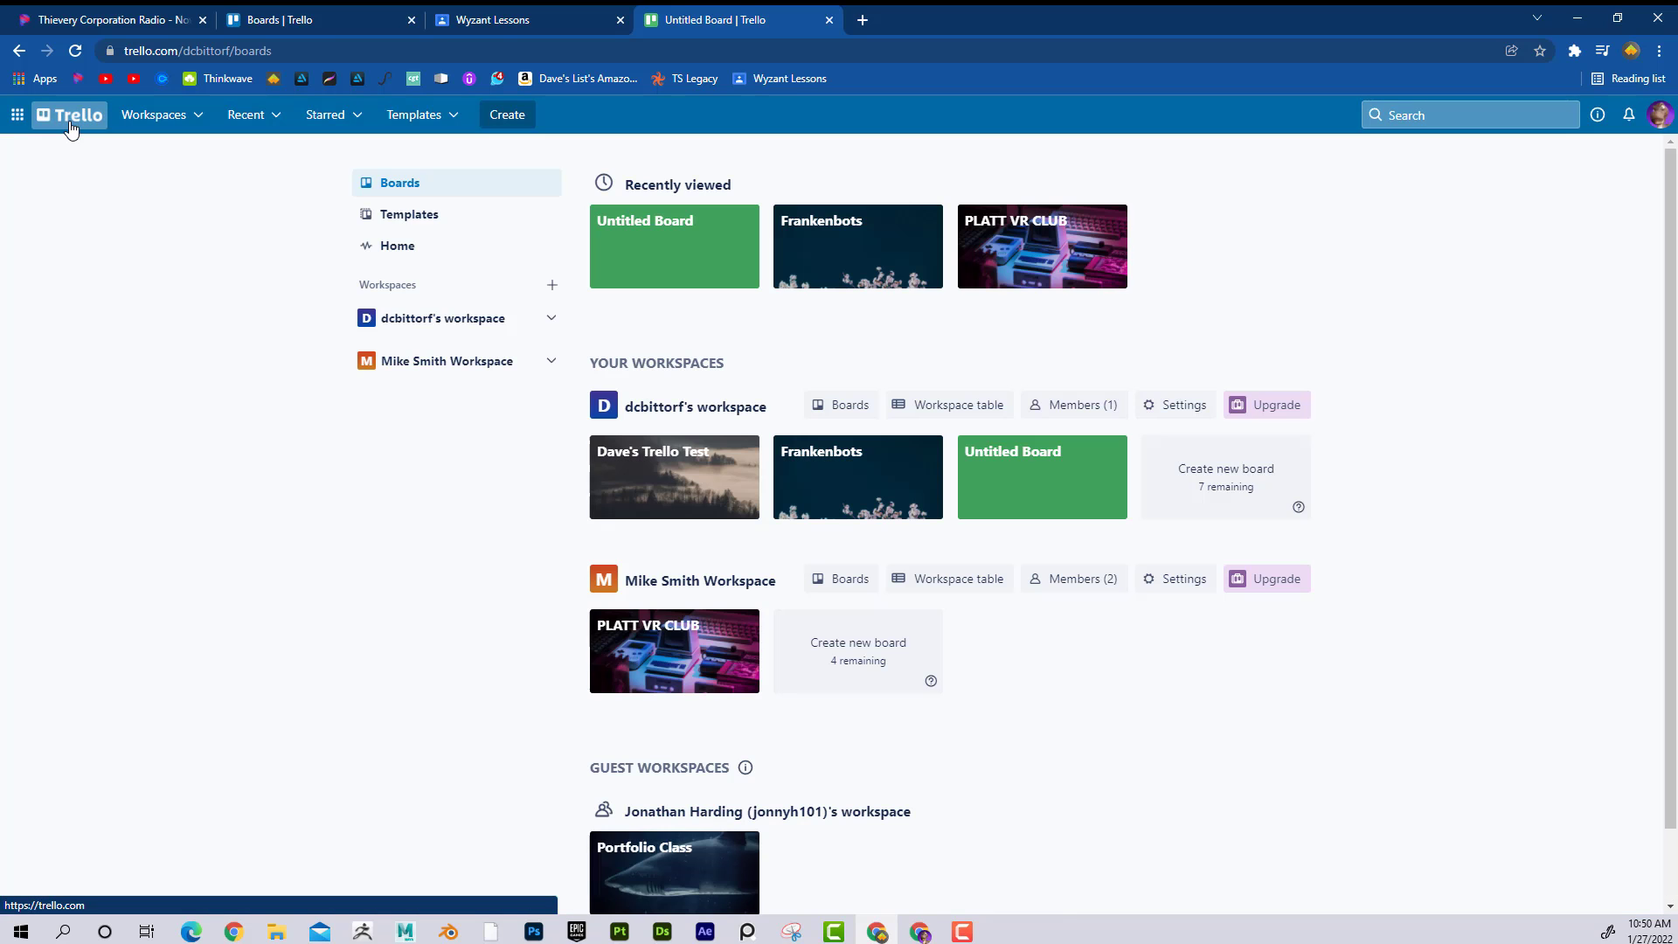
Open the Frankenbots board from Recently viewed.
click(844, 254)
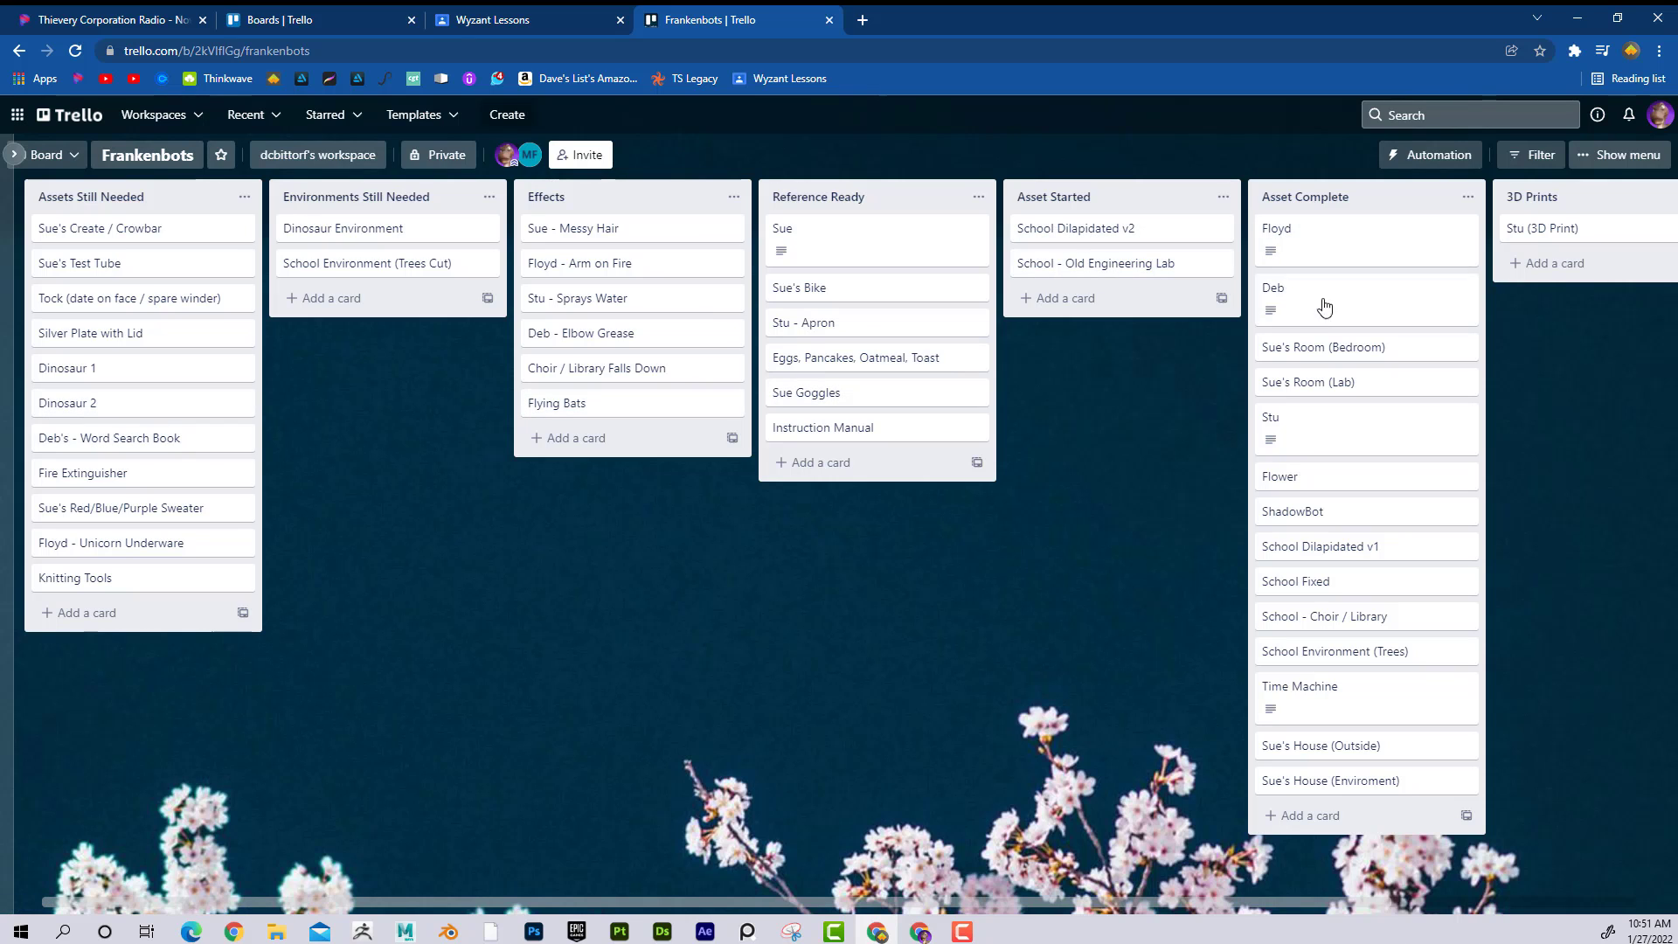
drag(580, 900, 1045, 878)
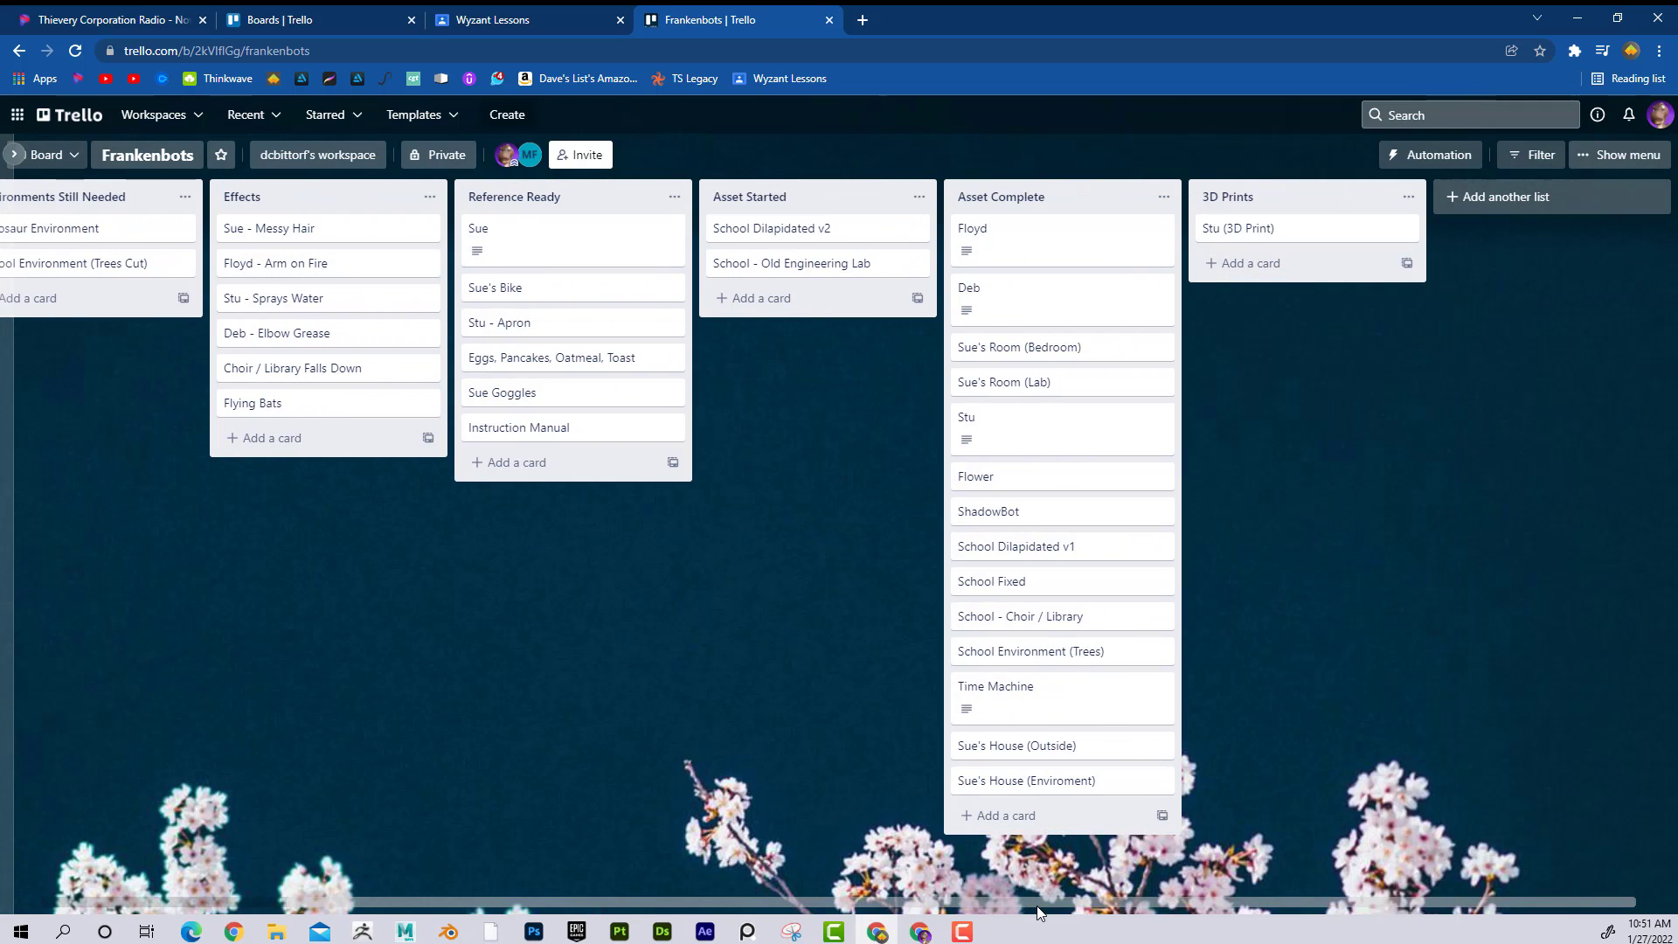
drag(1036, 900, 795, 900)
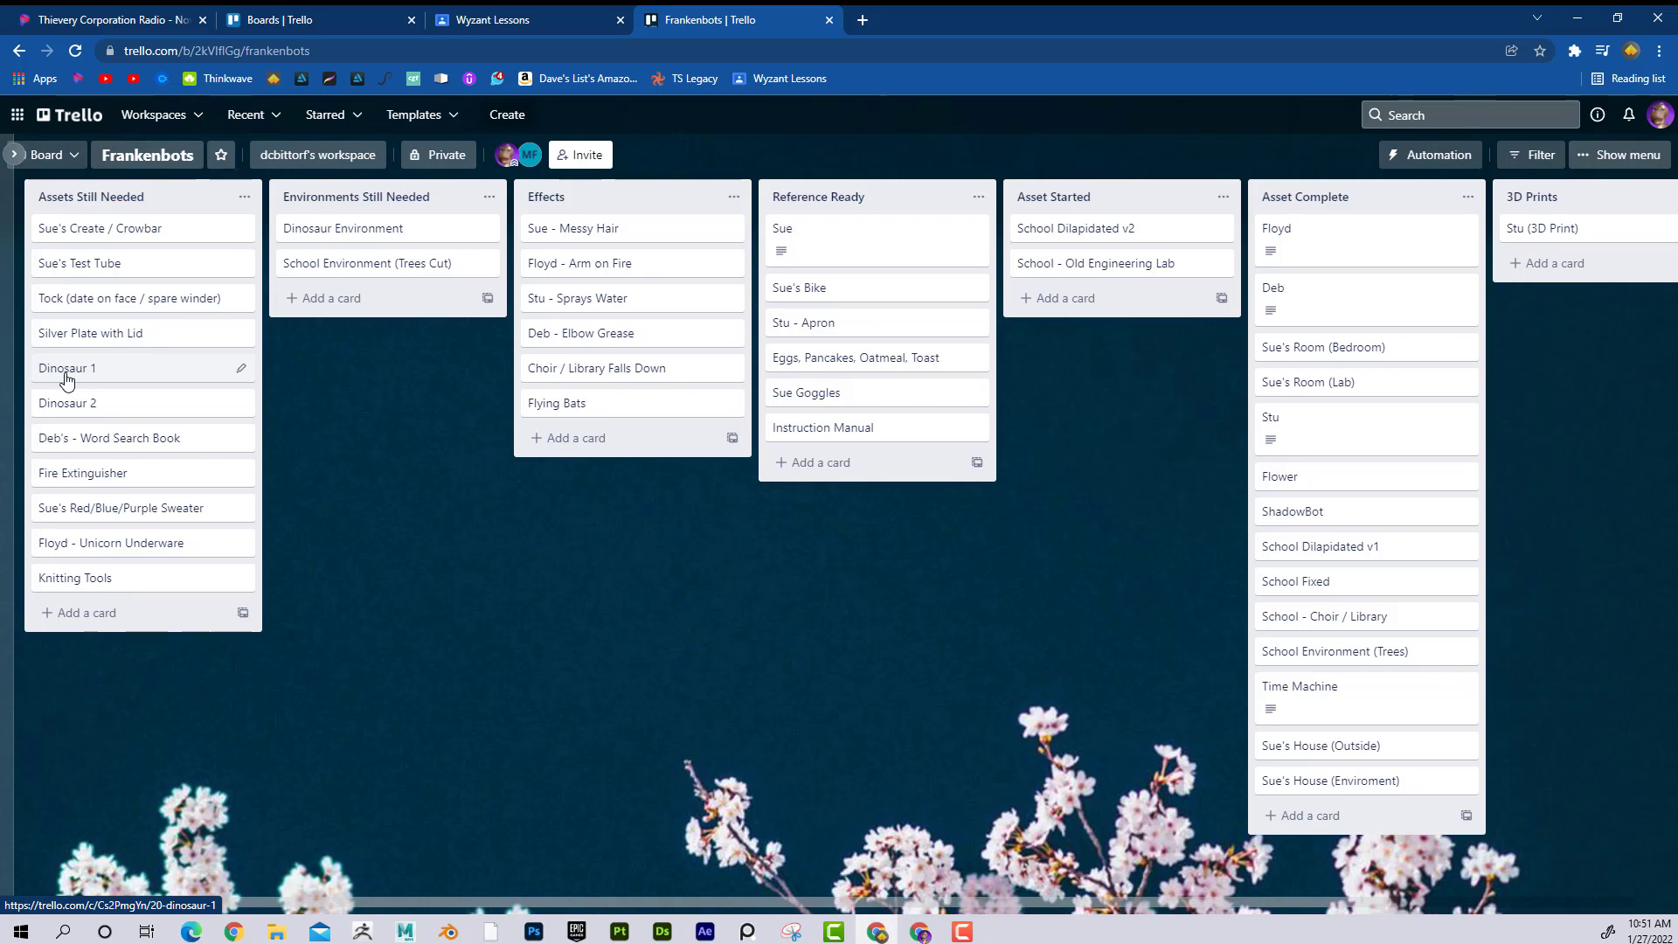
drag(72, 378, 809, 480)
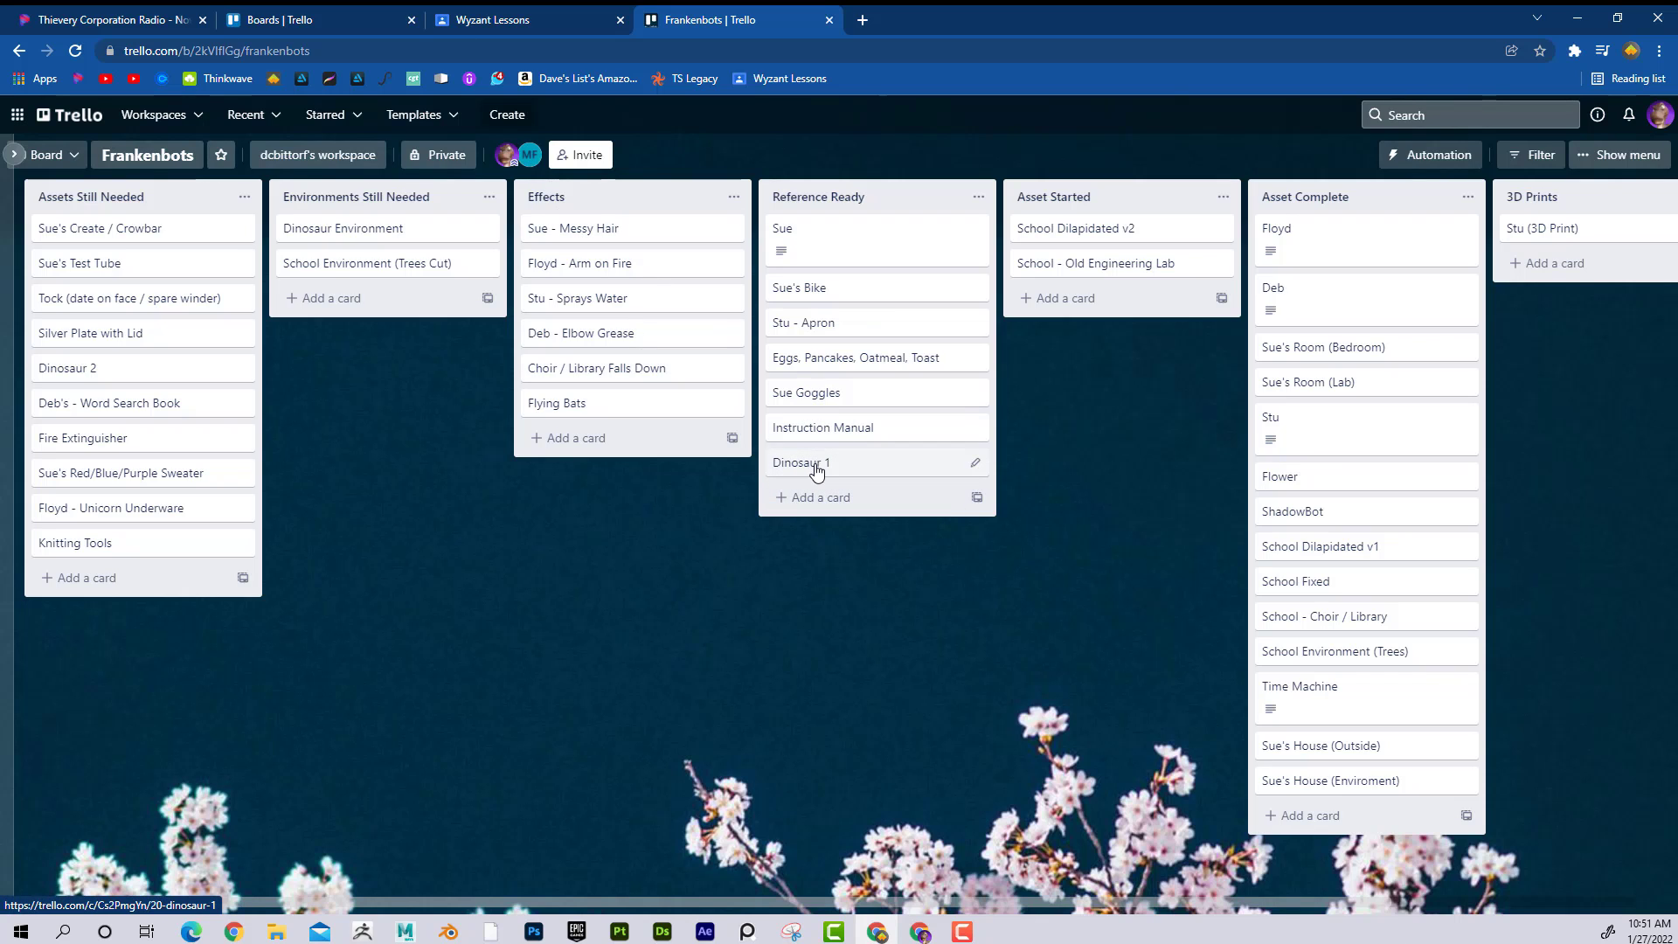
drag(816, 472, 1083, 314)
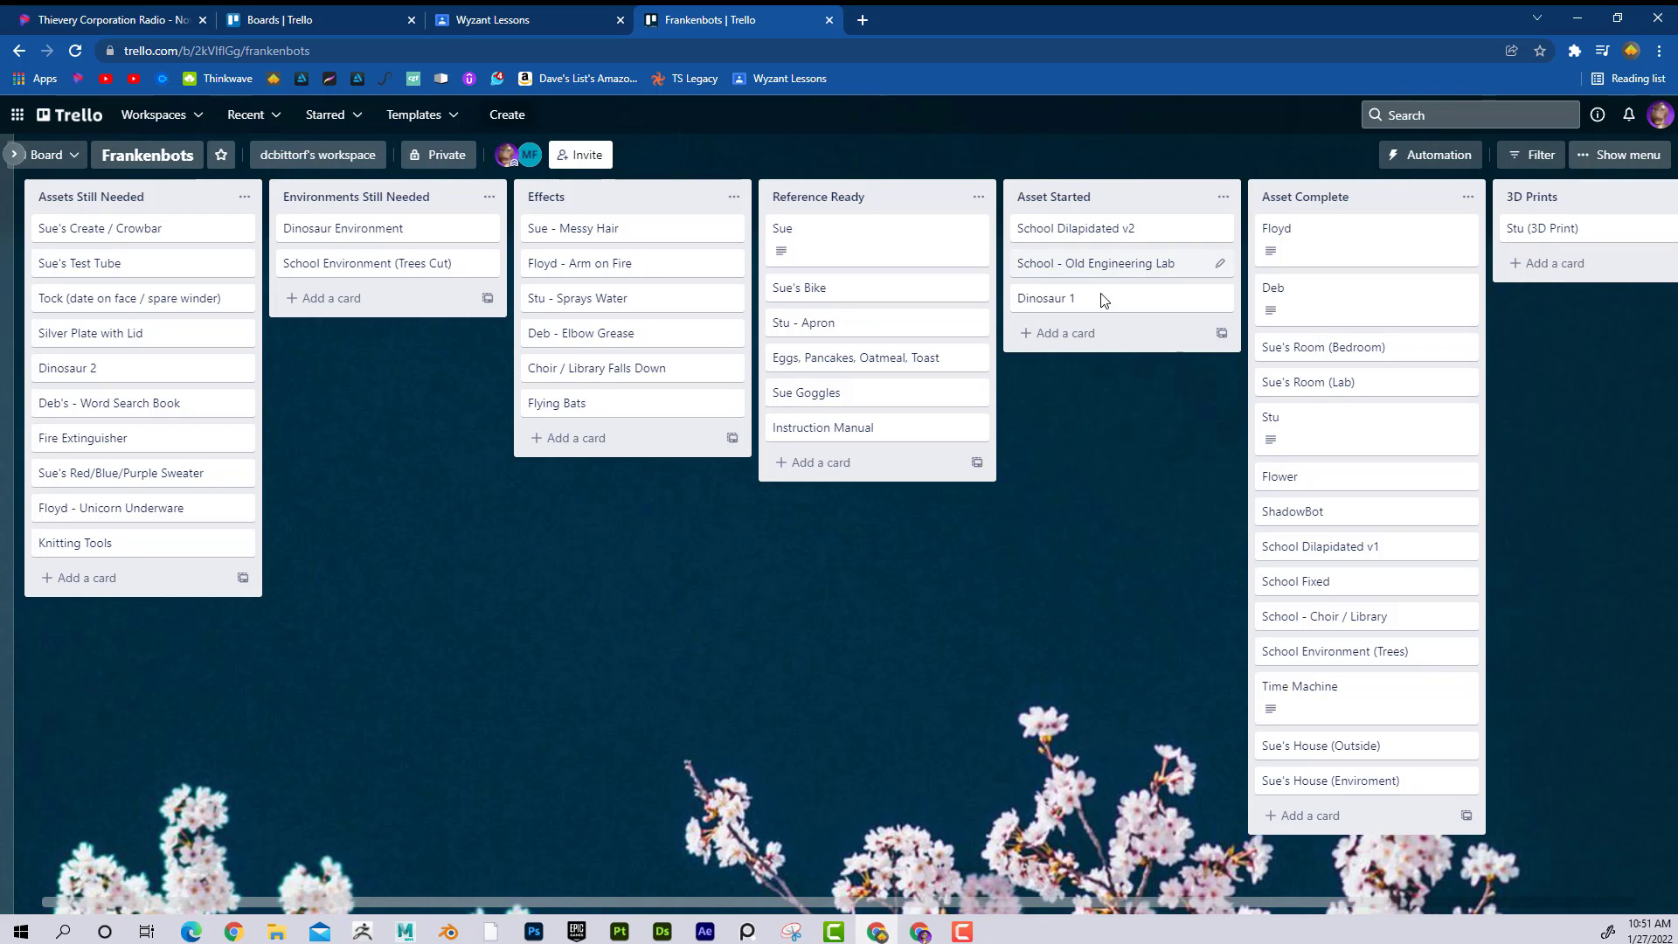
drag(1105, 300, 120, 372)
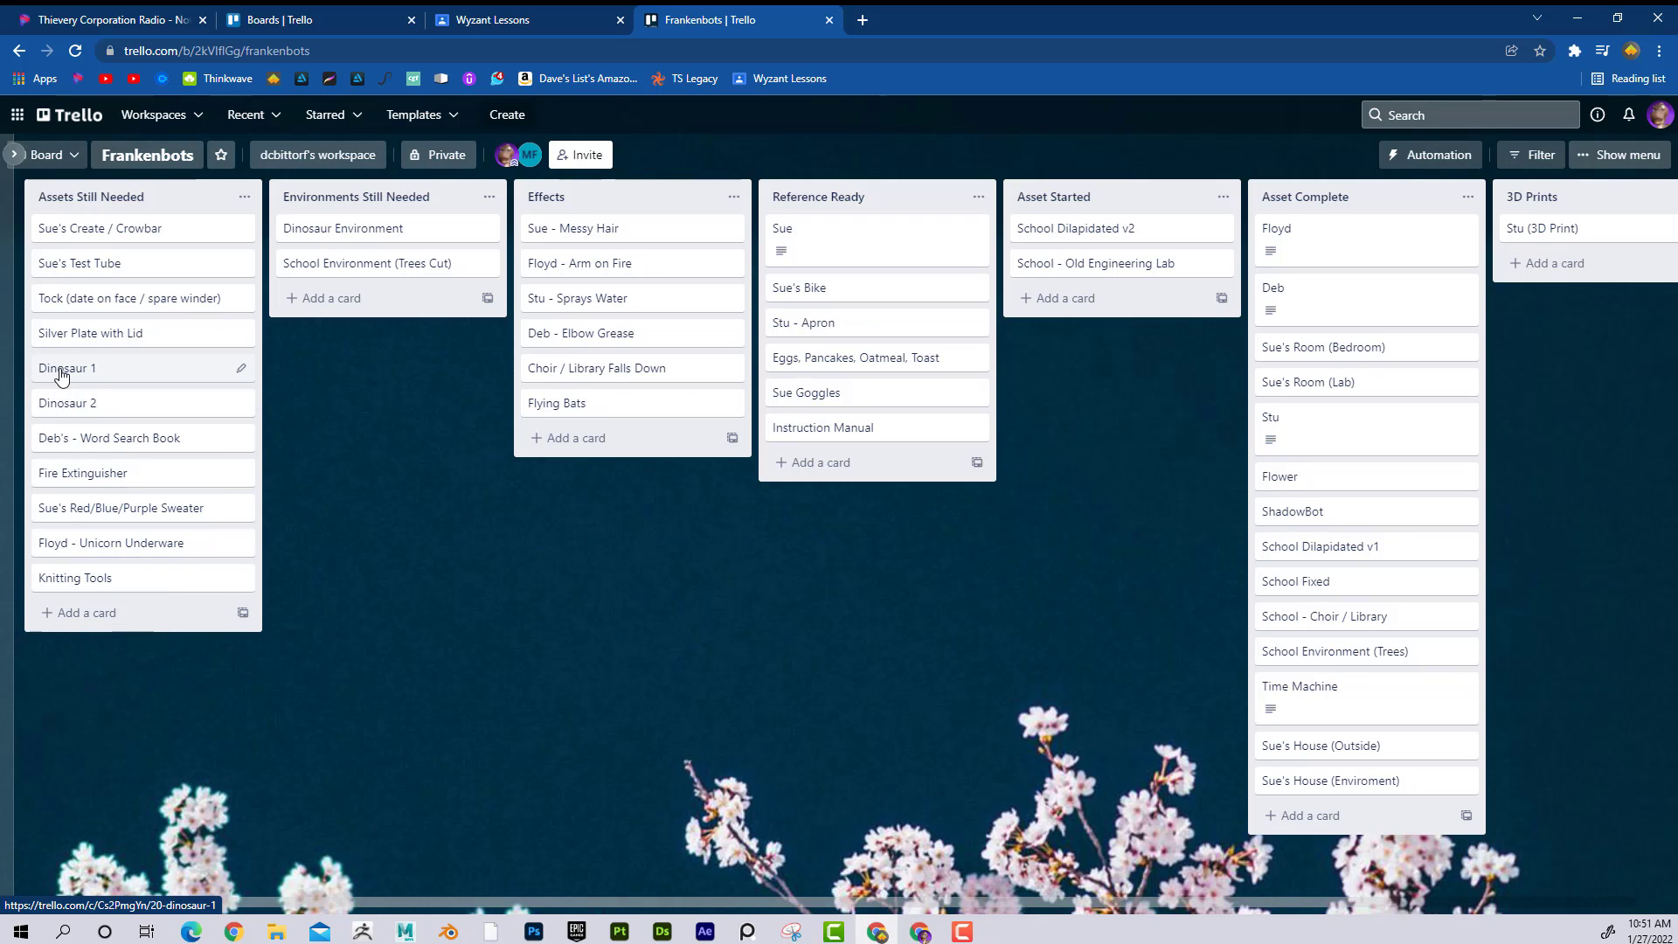
Add a Dinosaur 3 card to Assets Still Needed, placed directly below Dinosaur 2.
click(76, 616)
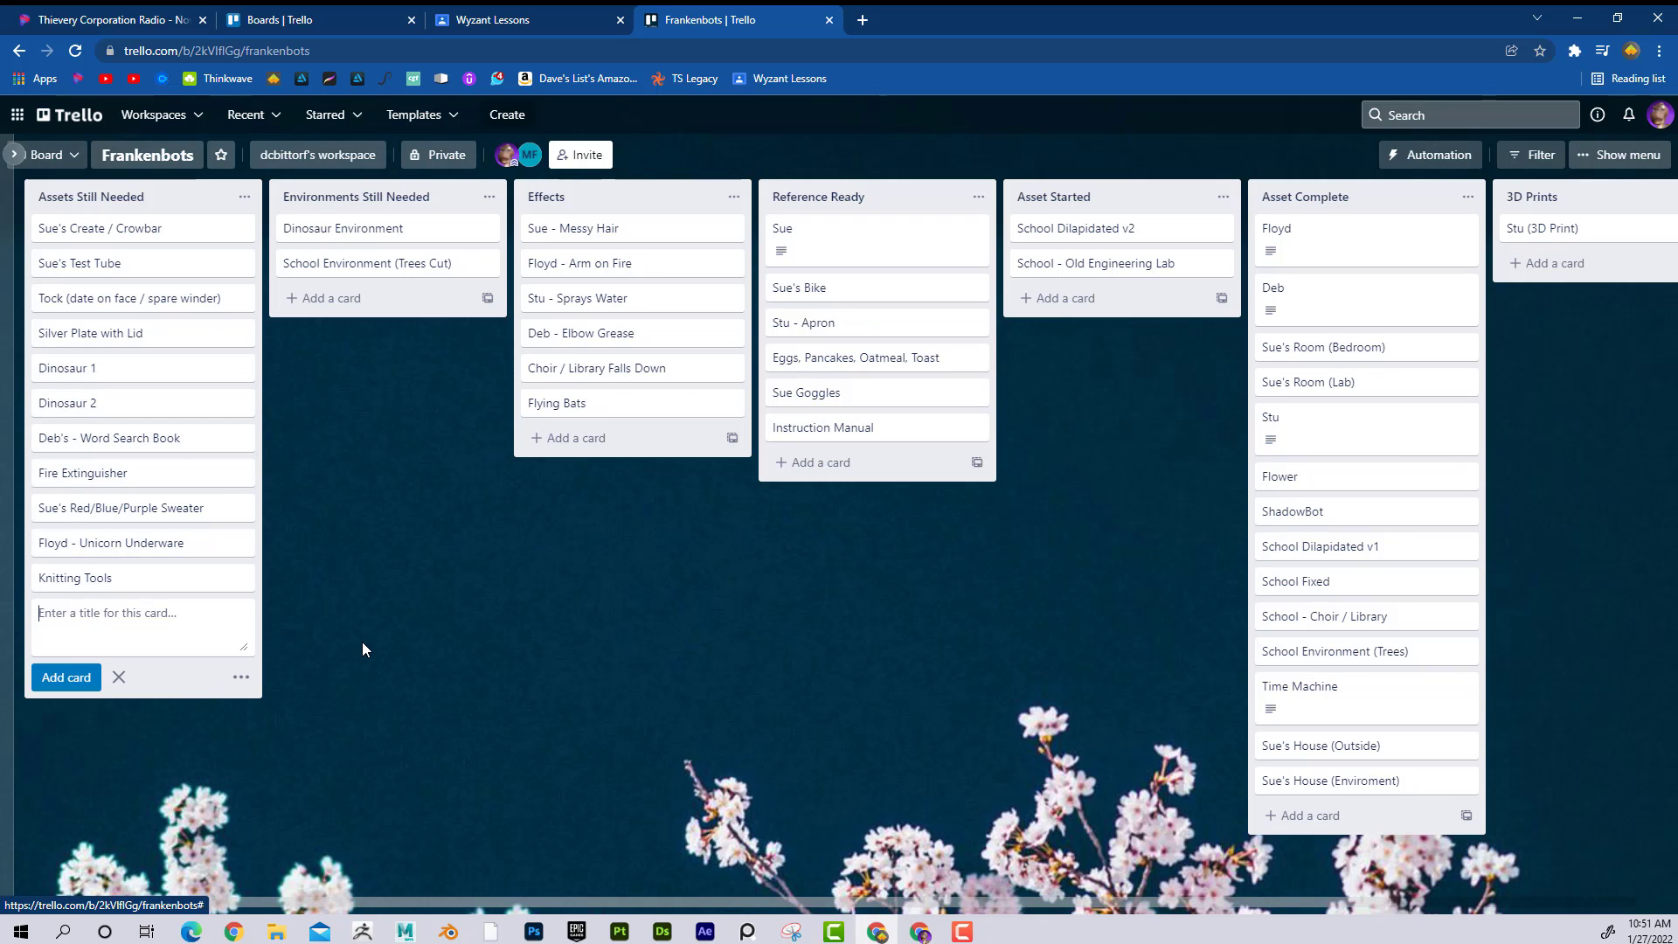
text(Da)
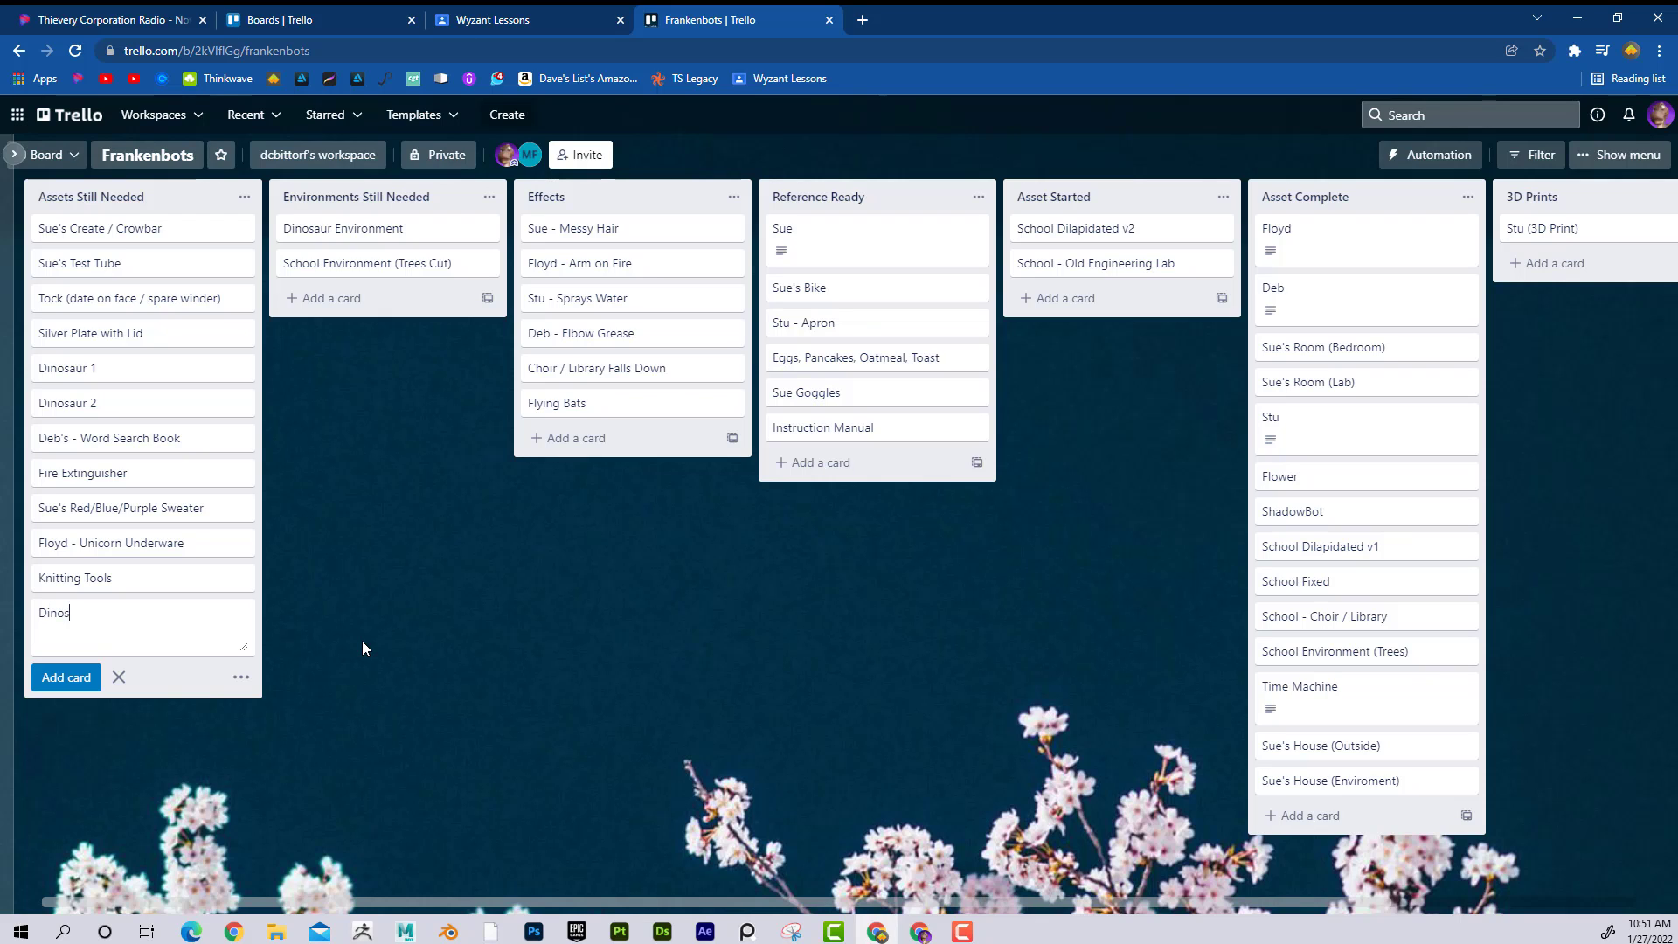
text(nosaur 3)
key(Return)
drag(186, 613, 214, 441)
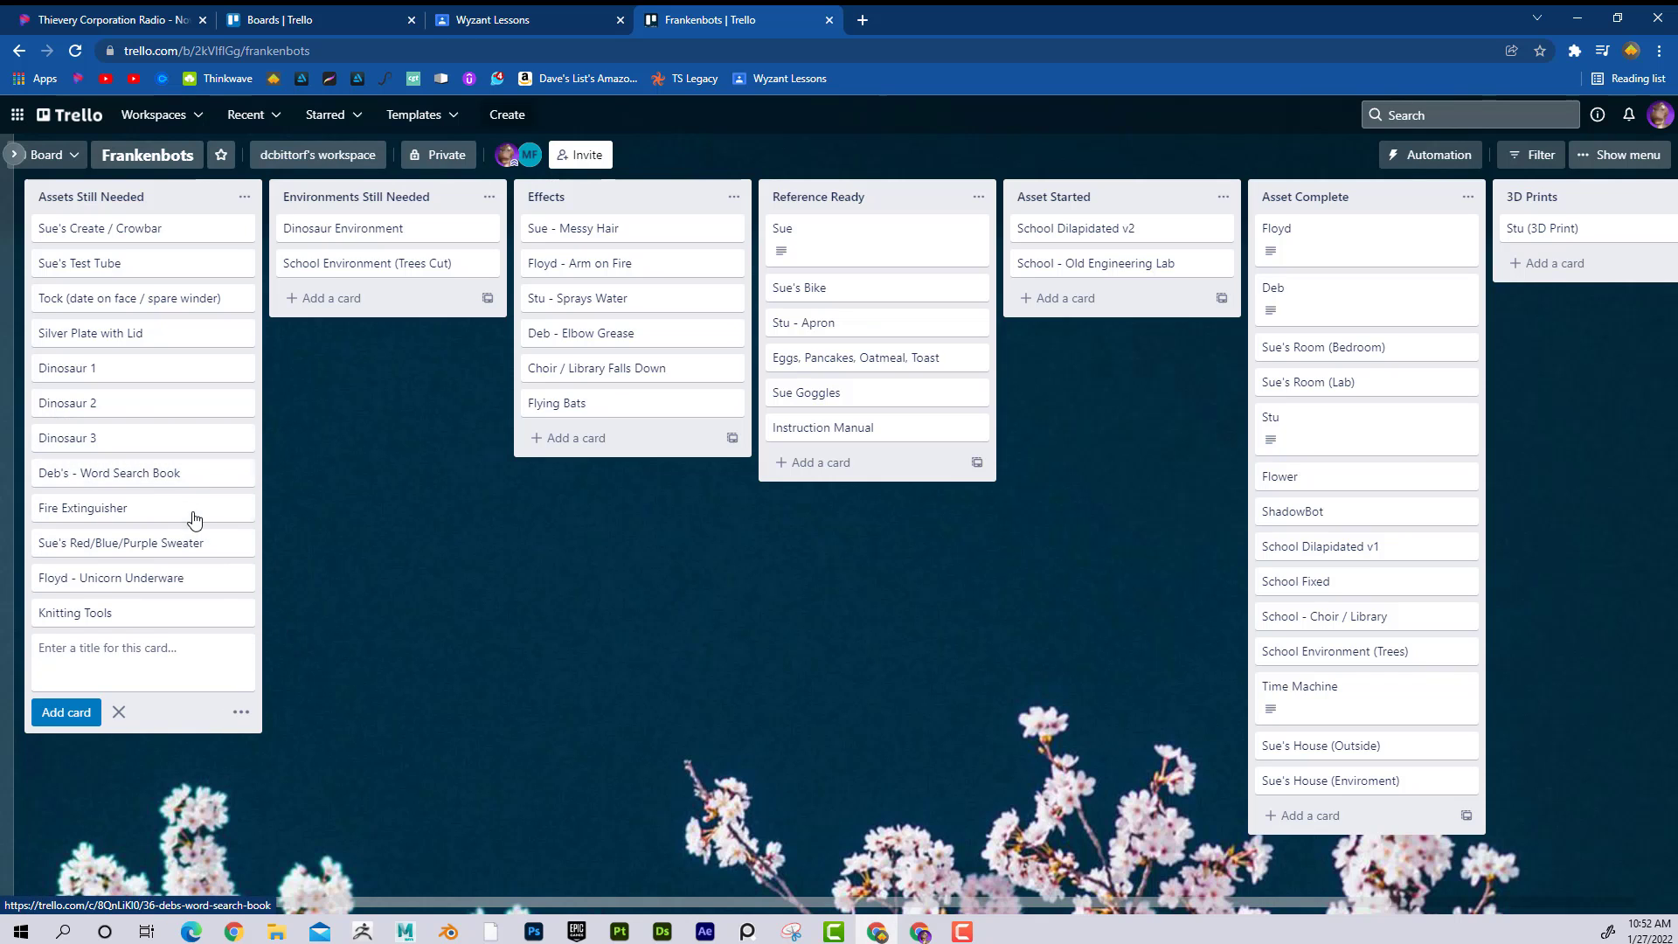
click(242, 444)
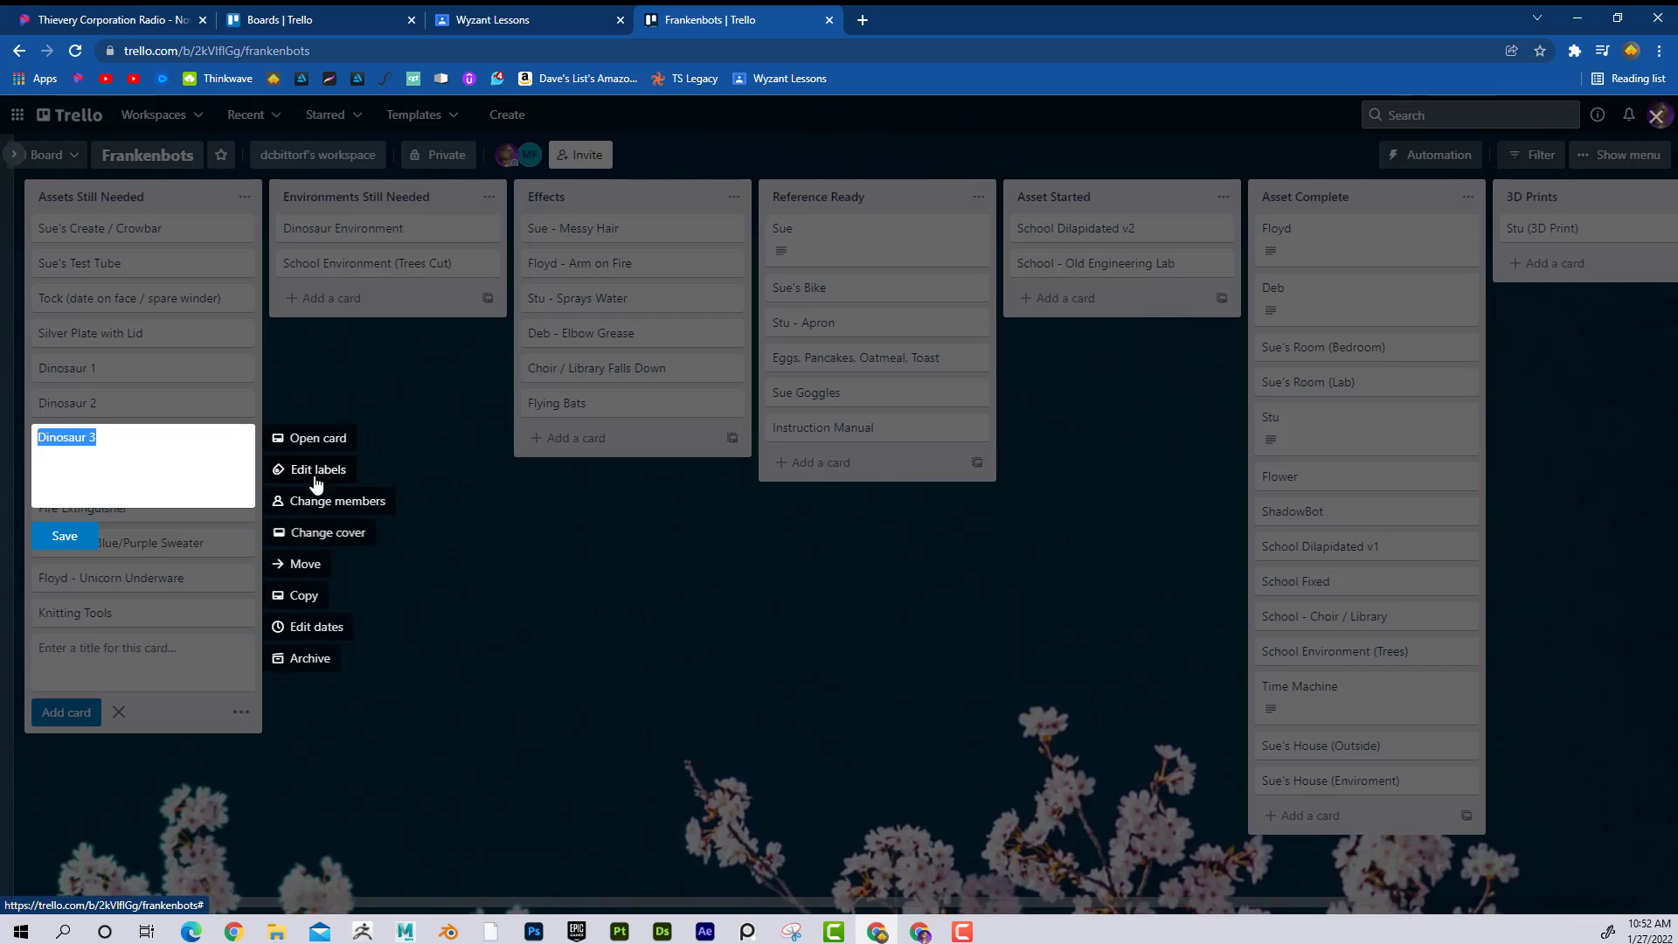
Open and close the Dinosaur 3 card's full details twice.
click(319, 437)
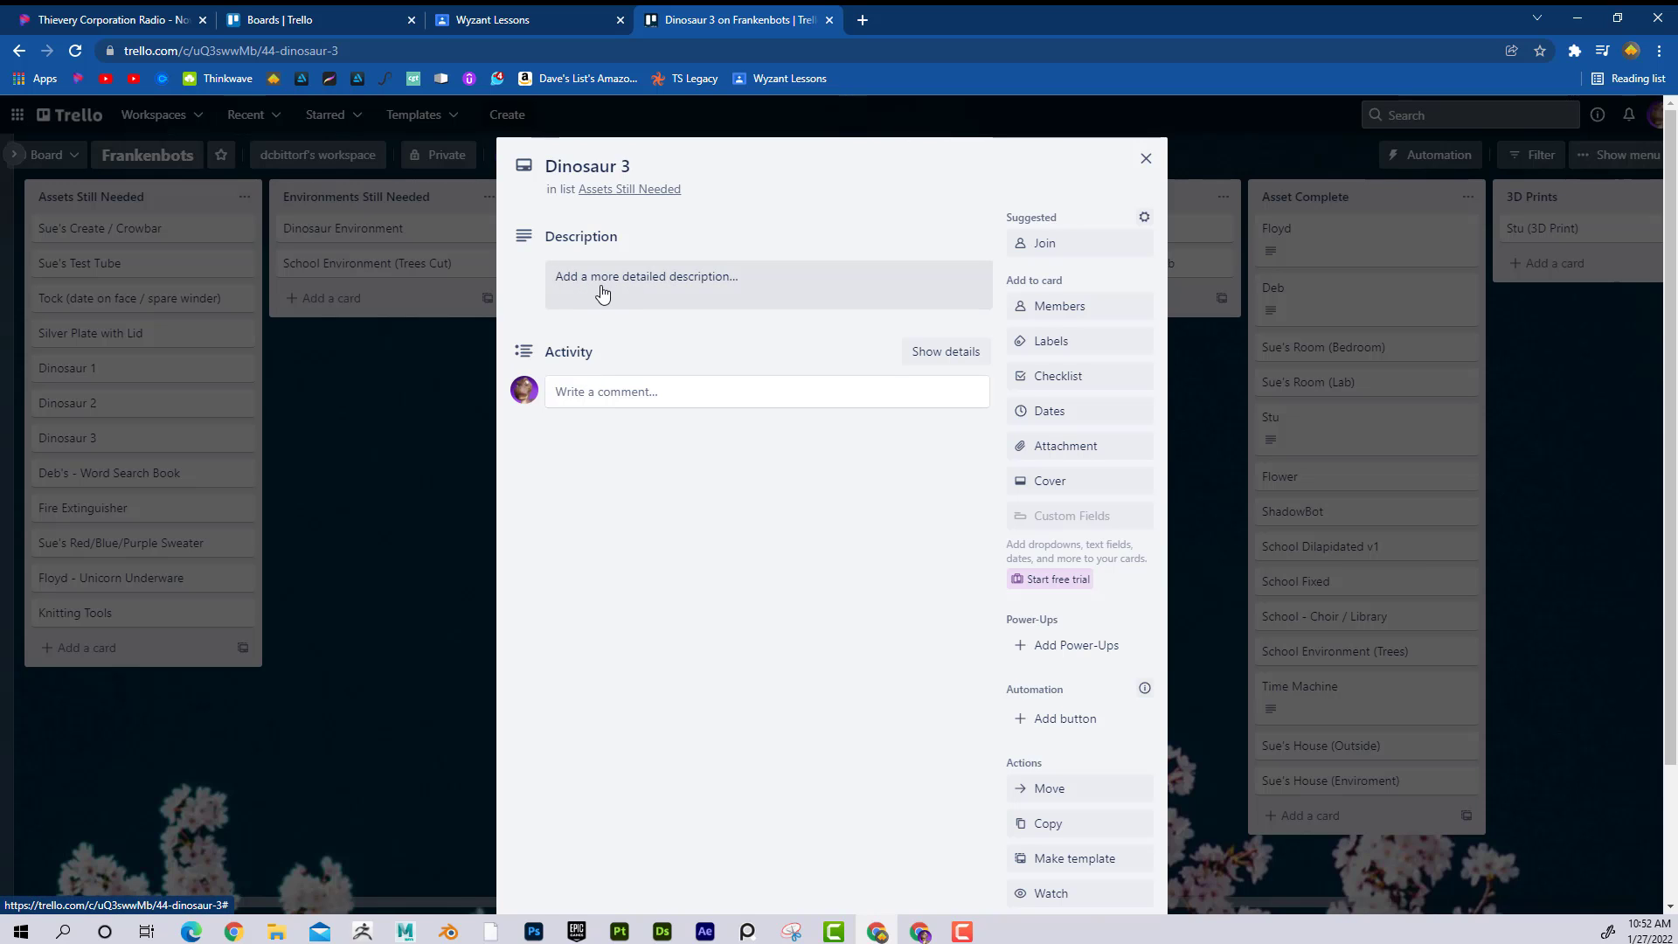
click(1145, 159)
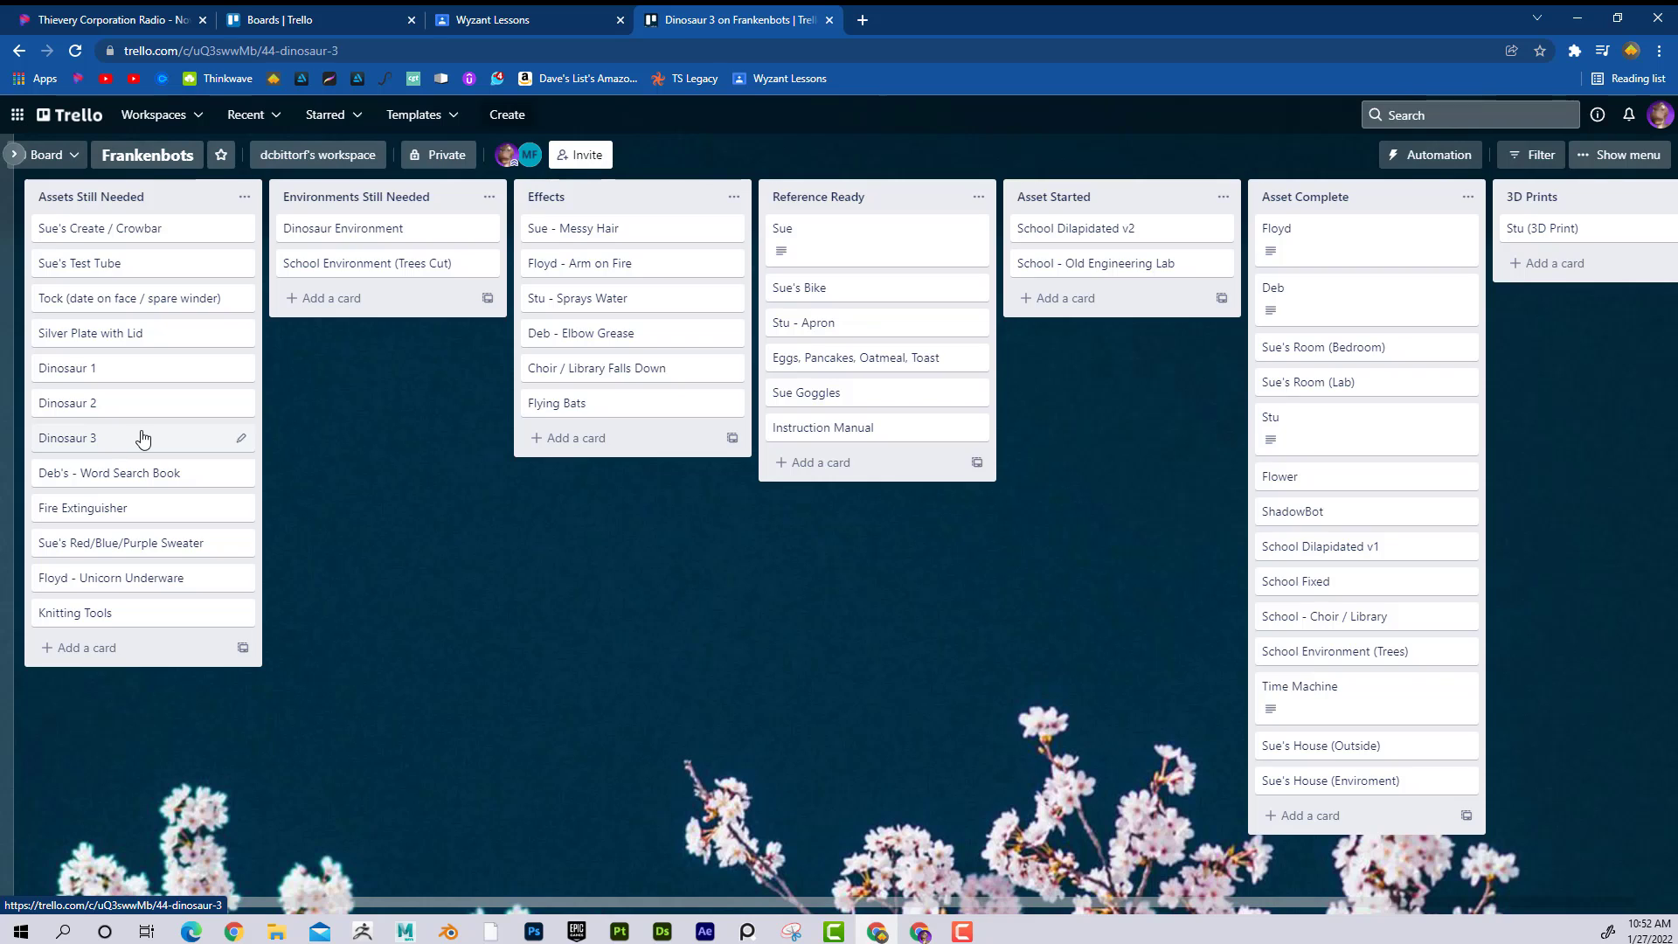
click(142, 436)
click(1146, 159)
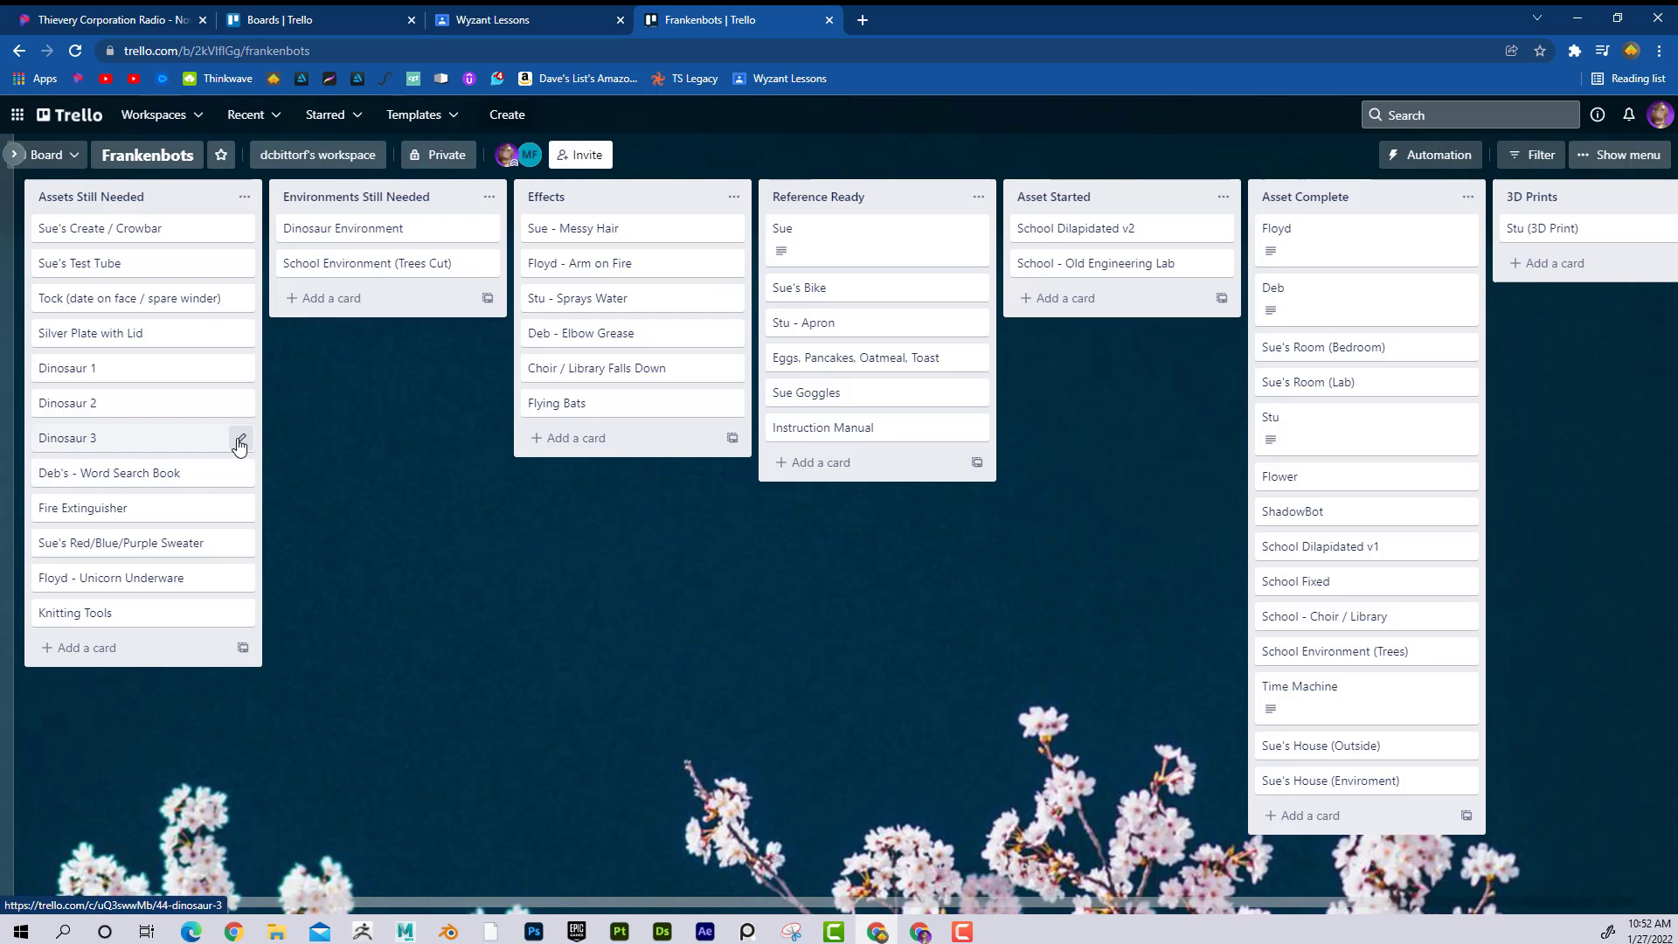
Dismiss Dinosaur 3's quick edit unchanged and open the Sue card in Reference Ready.
click(240, 437)
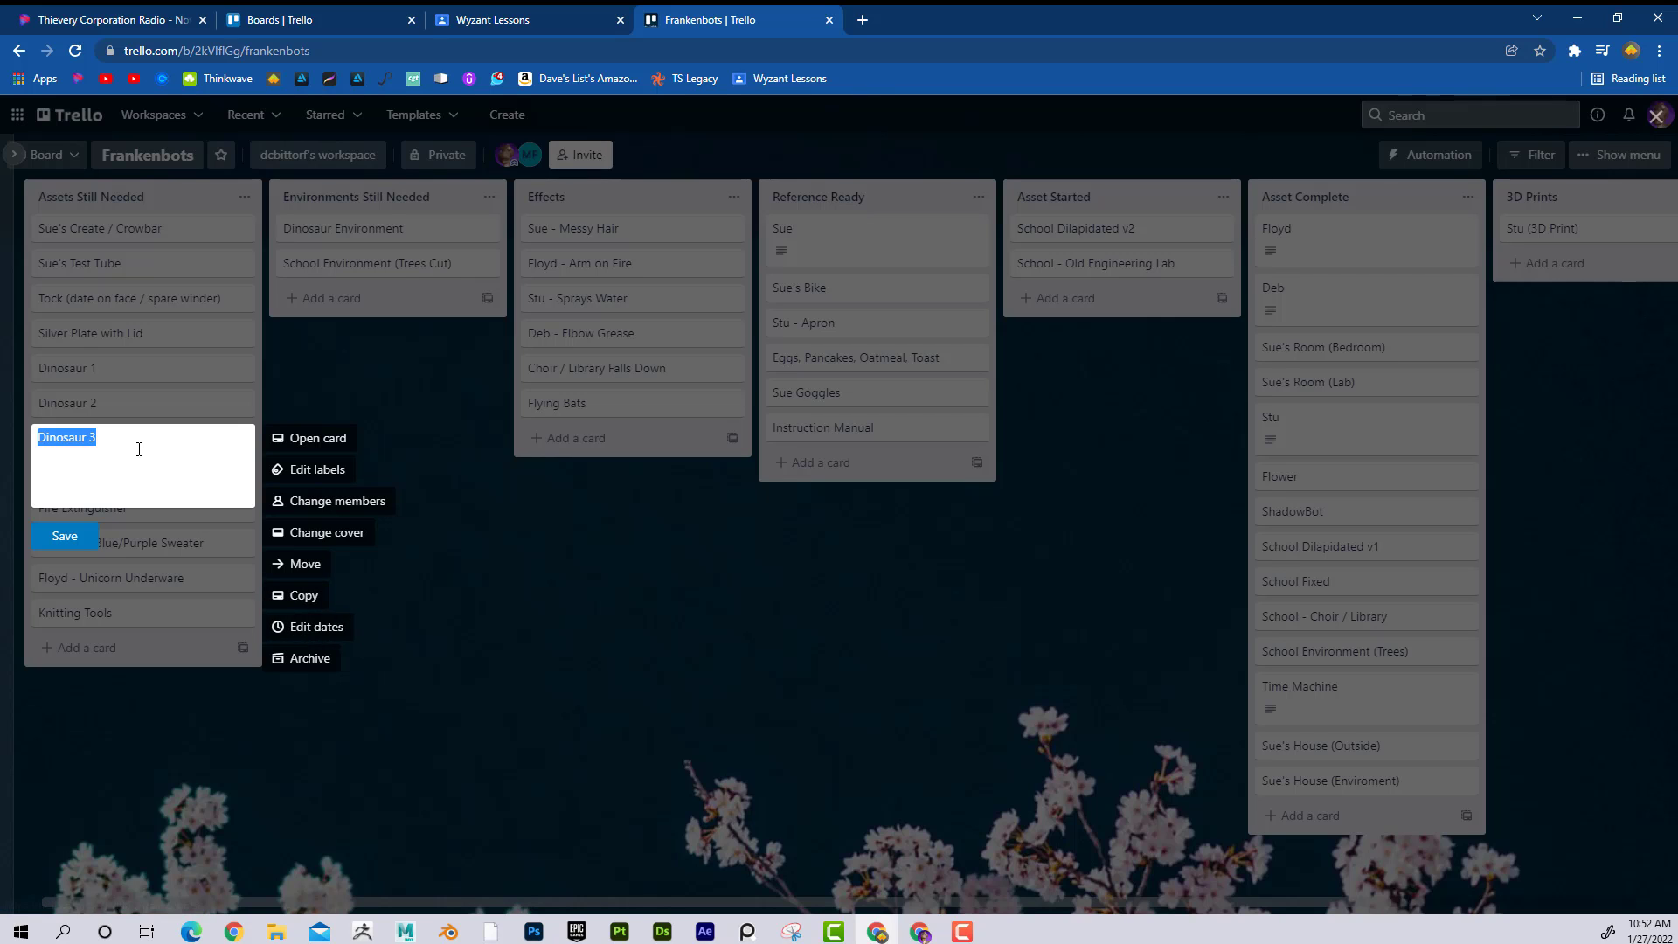
click(411, 681)
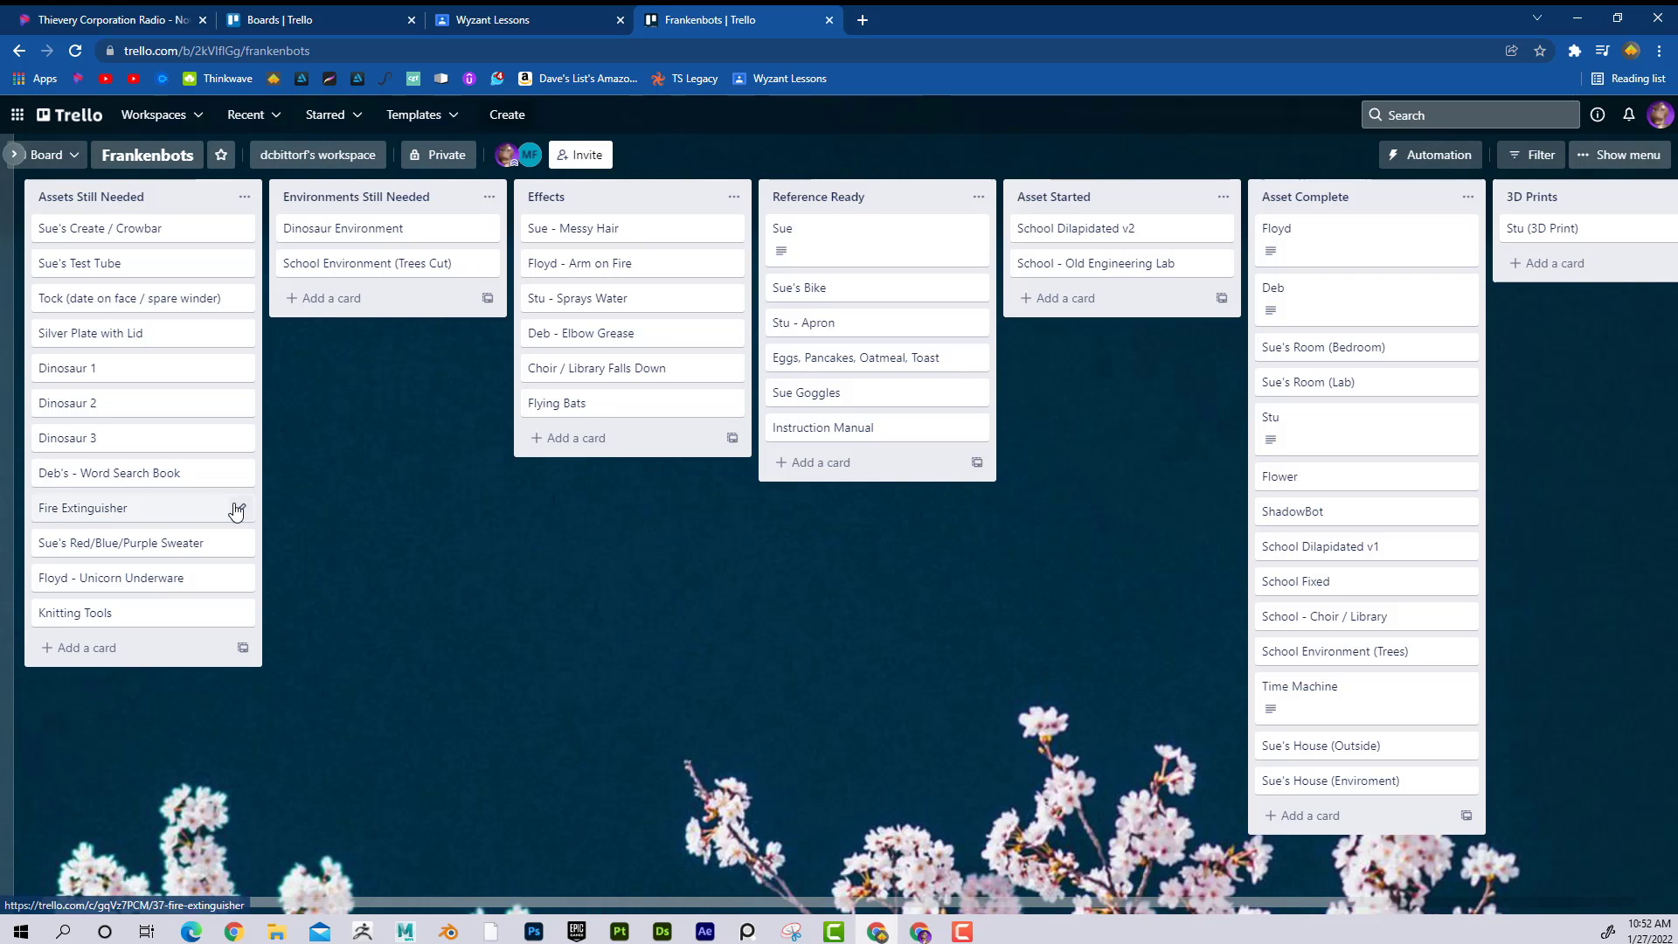
click(784, 257)
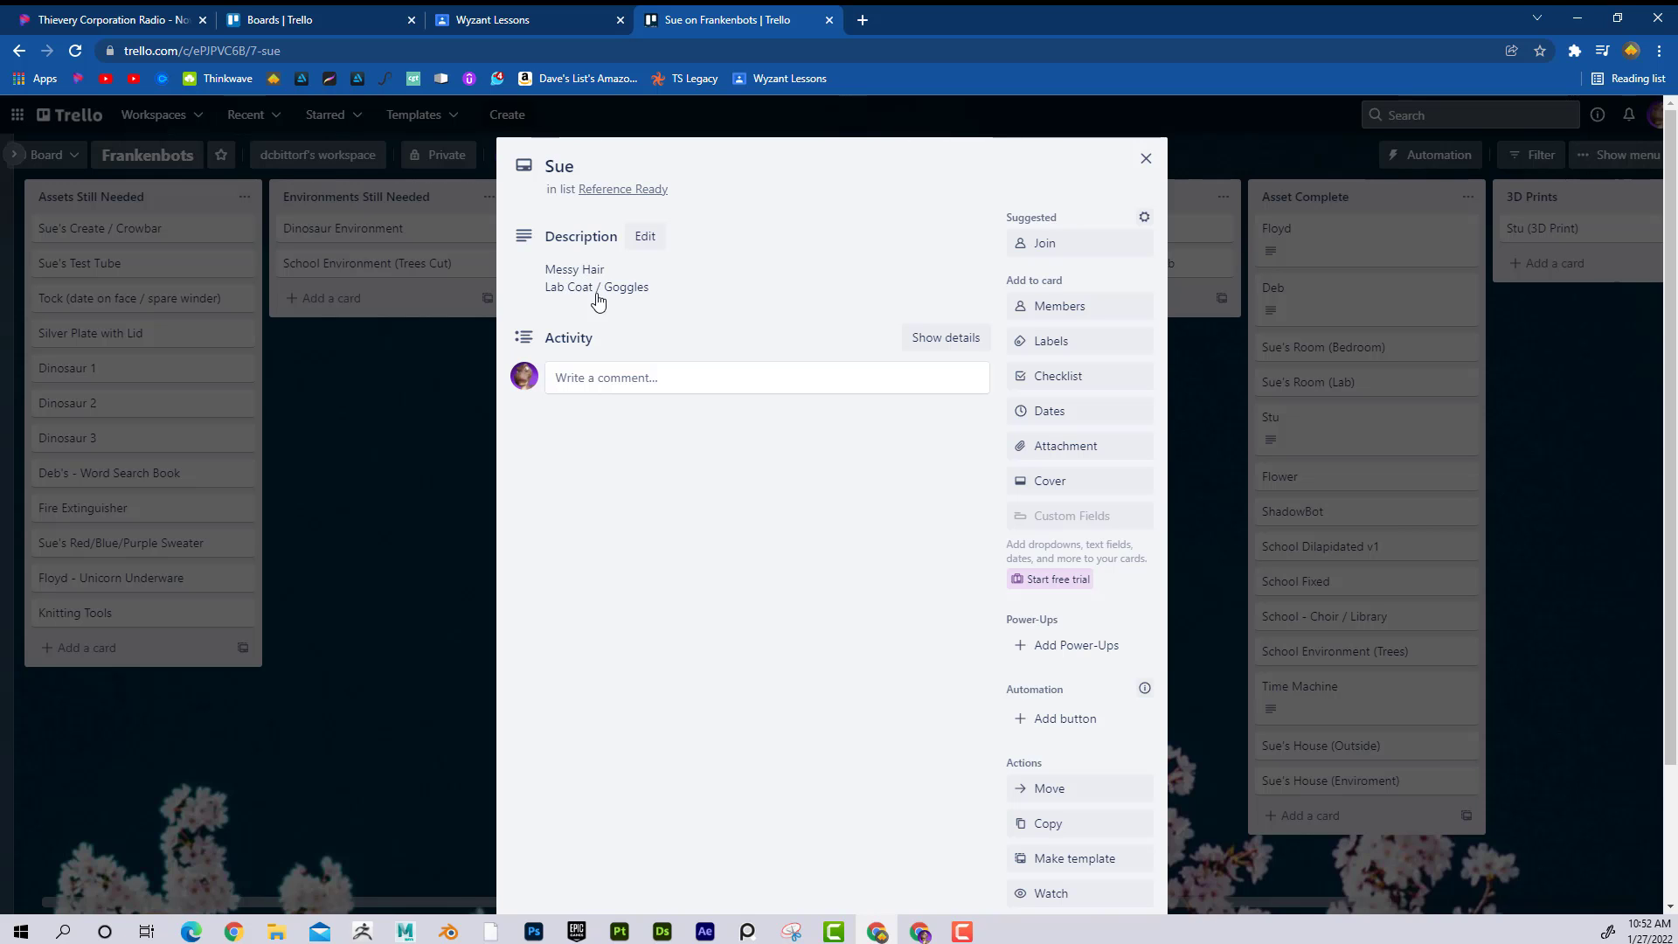
Close Sue, view and close the Floyd, Deb and Time Machine cards, then return to Boards.
click(1145, 159)
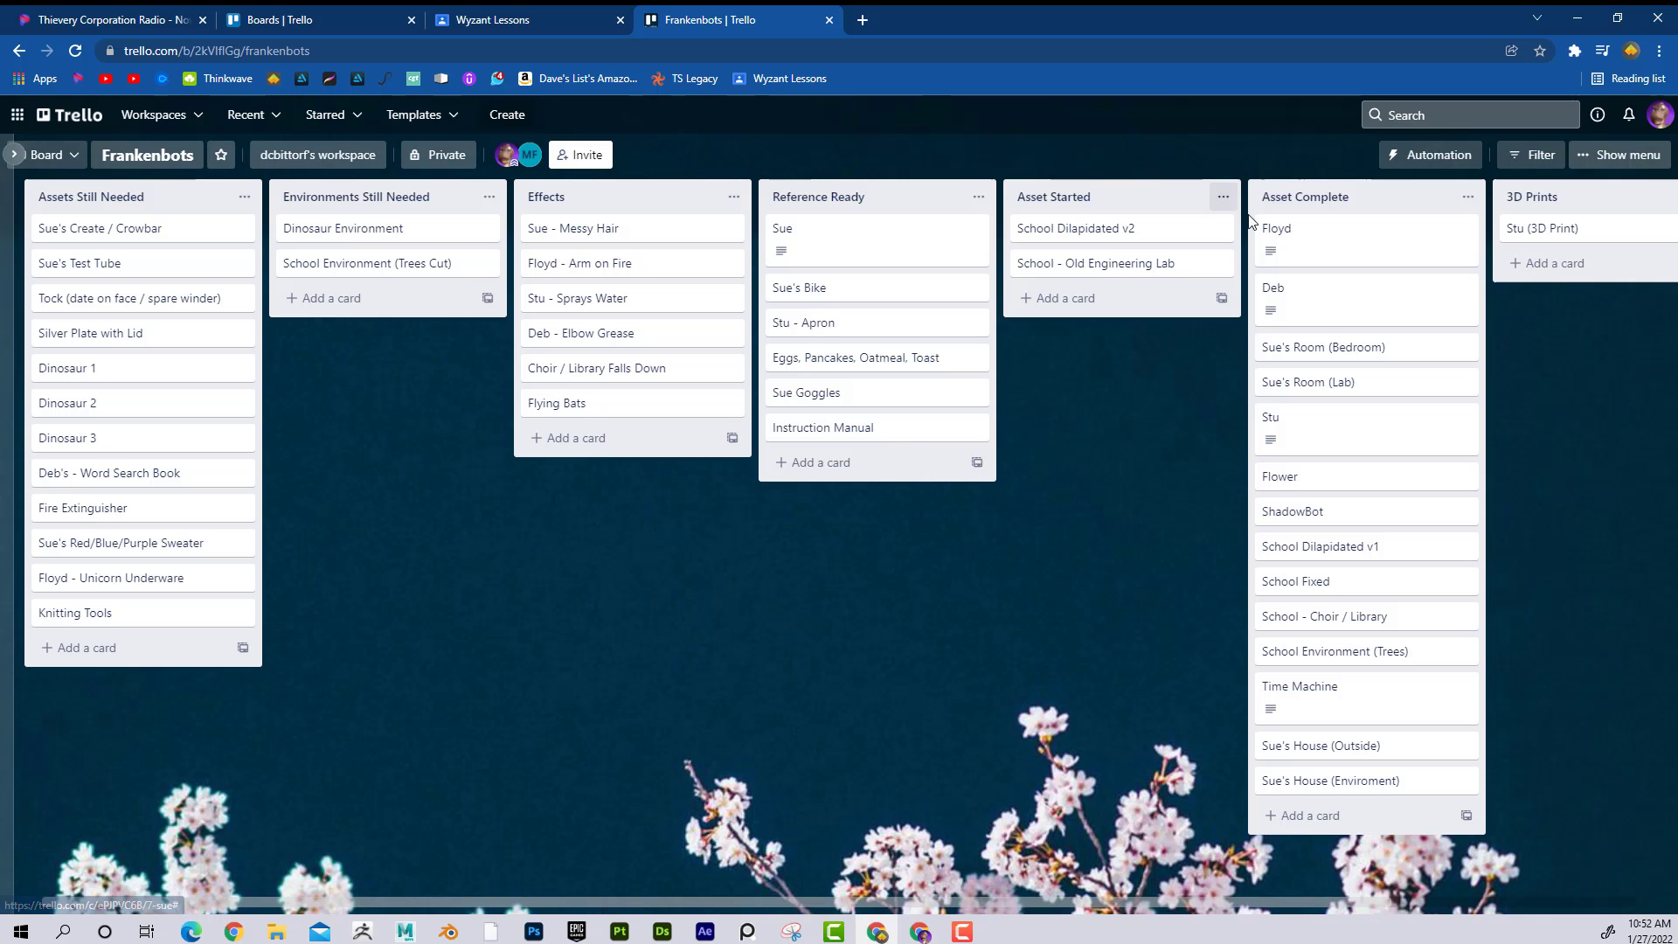
click(1275, 232)
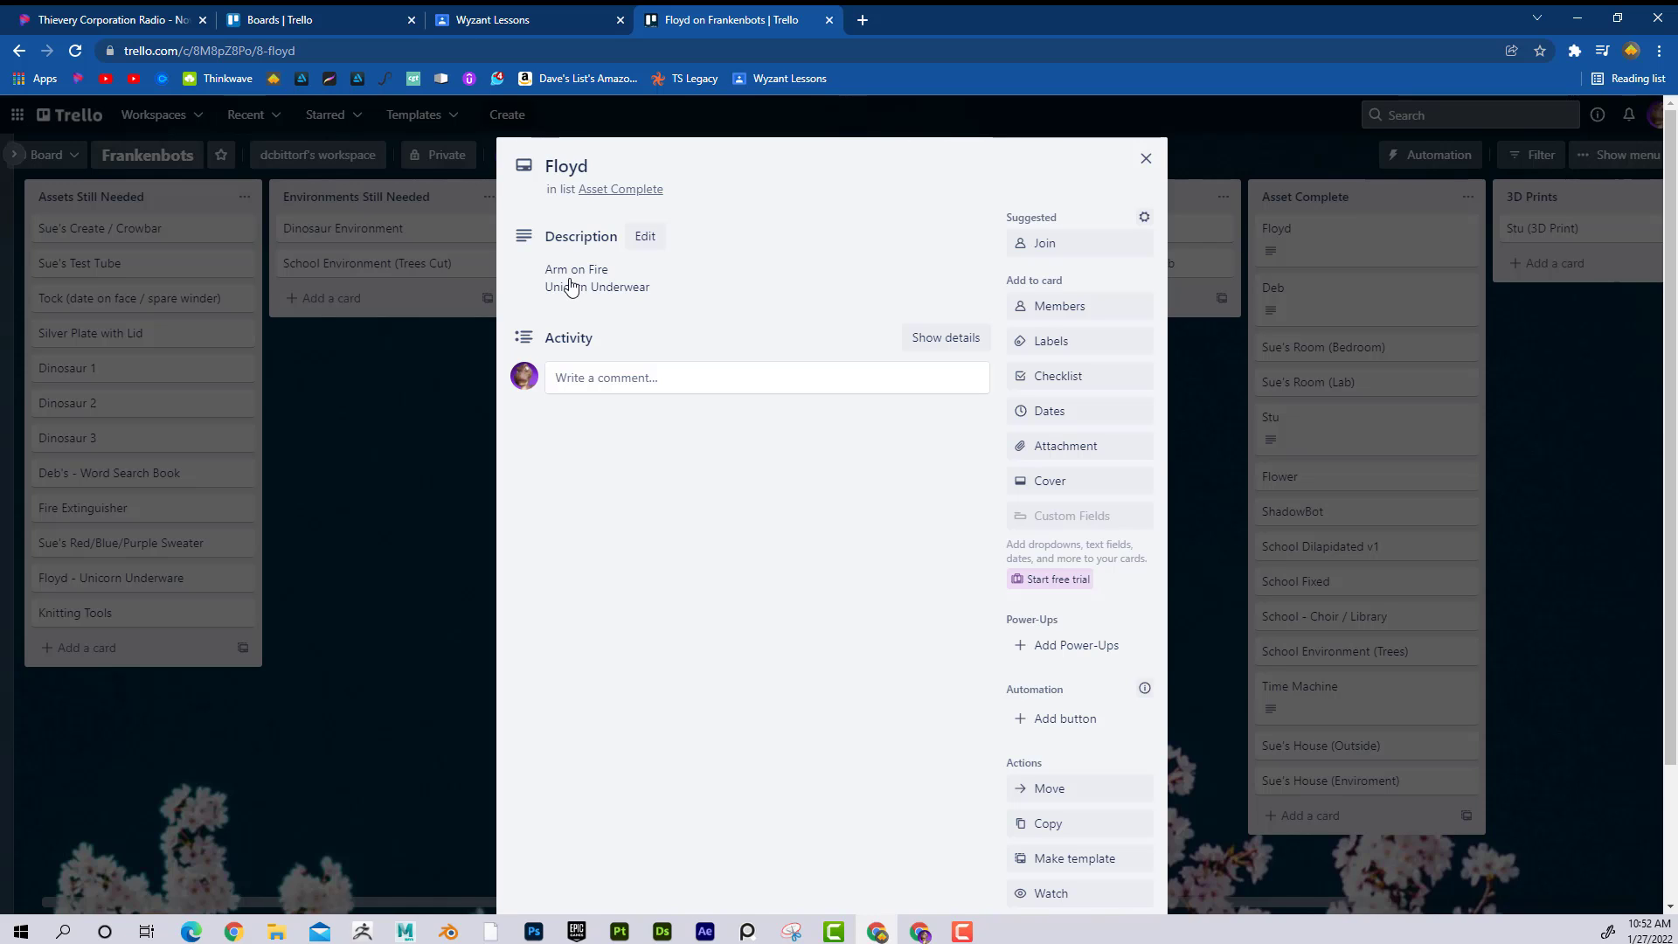
click(1145, 159)
click(1269, 318)
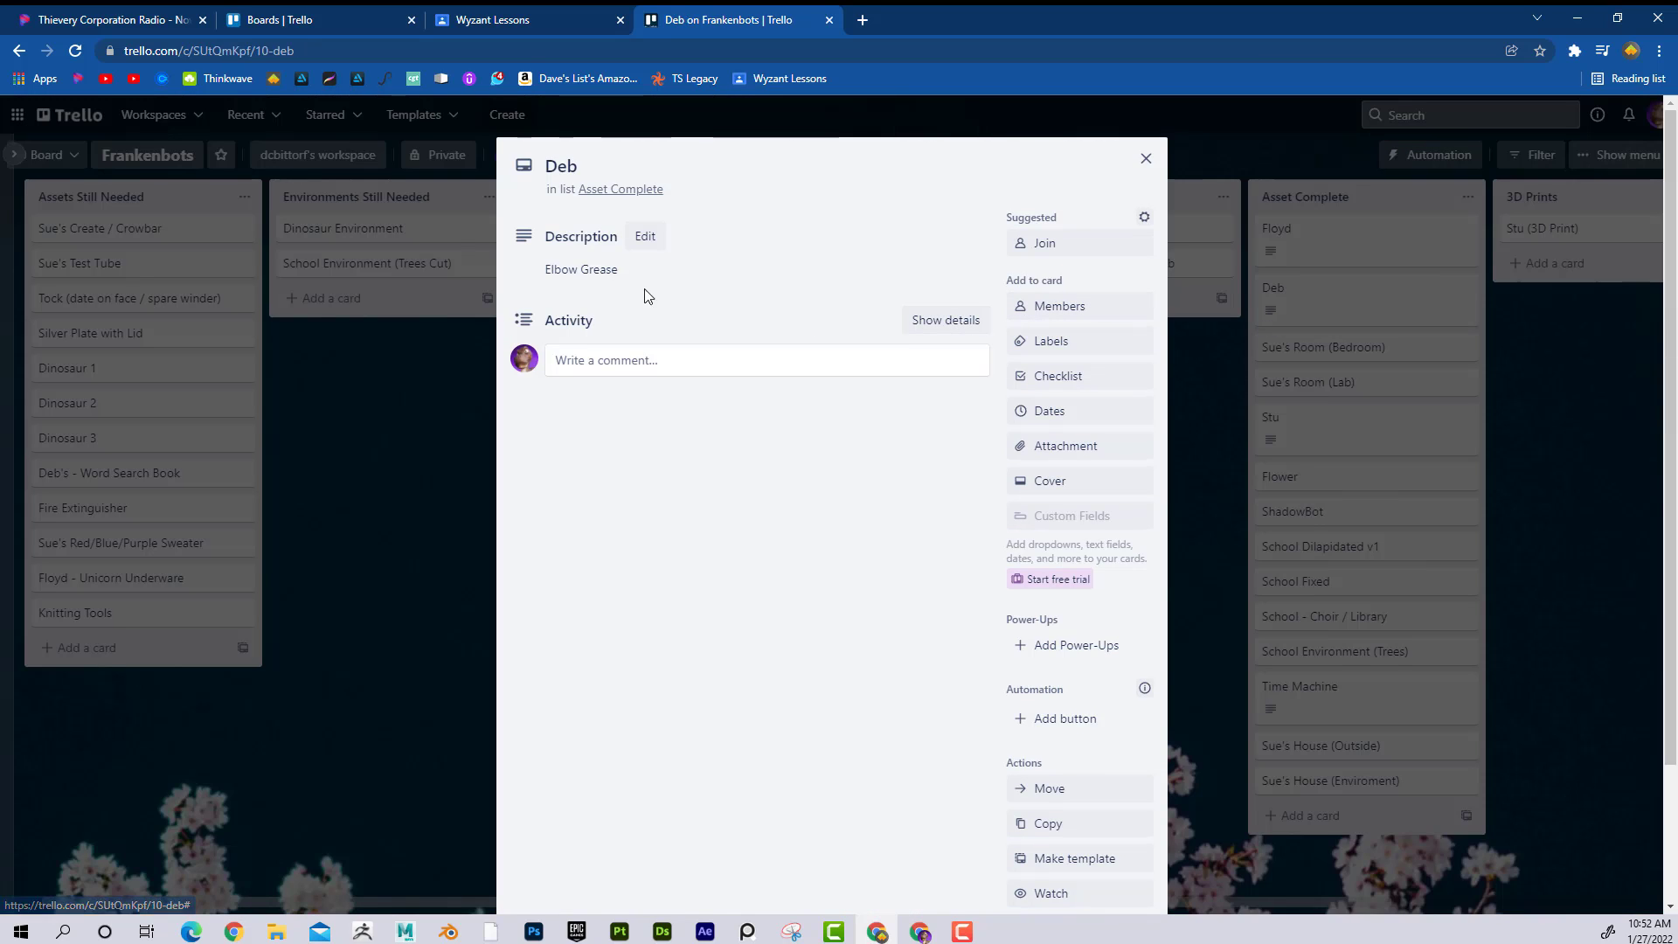
click(1145, 160)
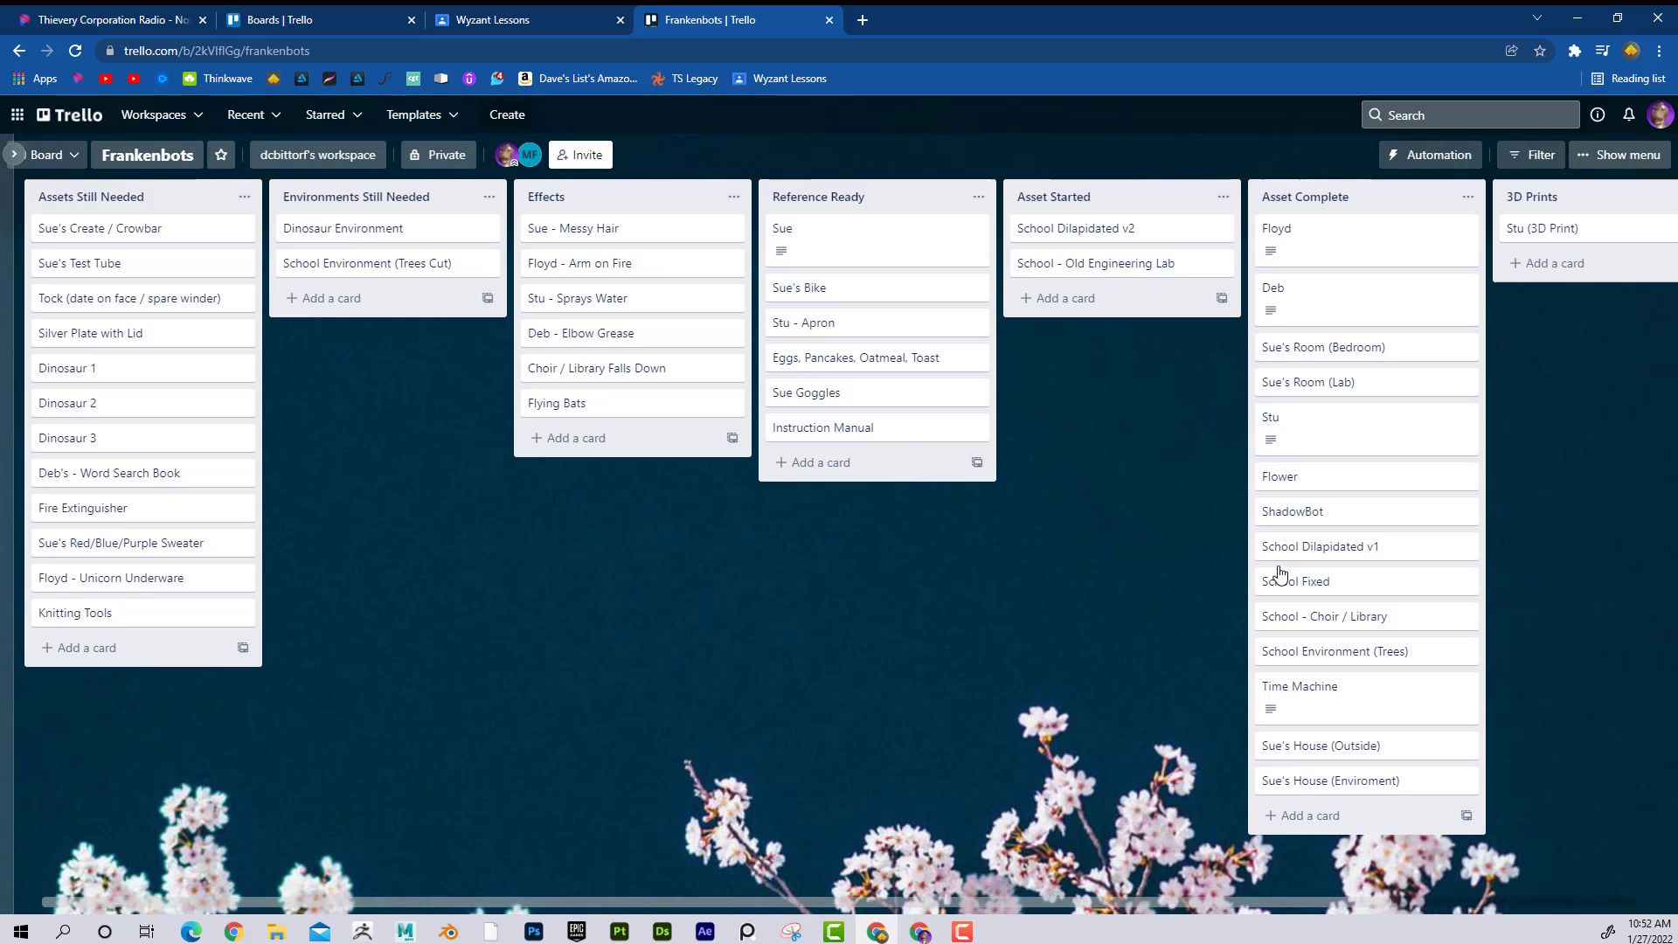
click(1272, 710)
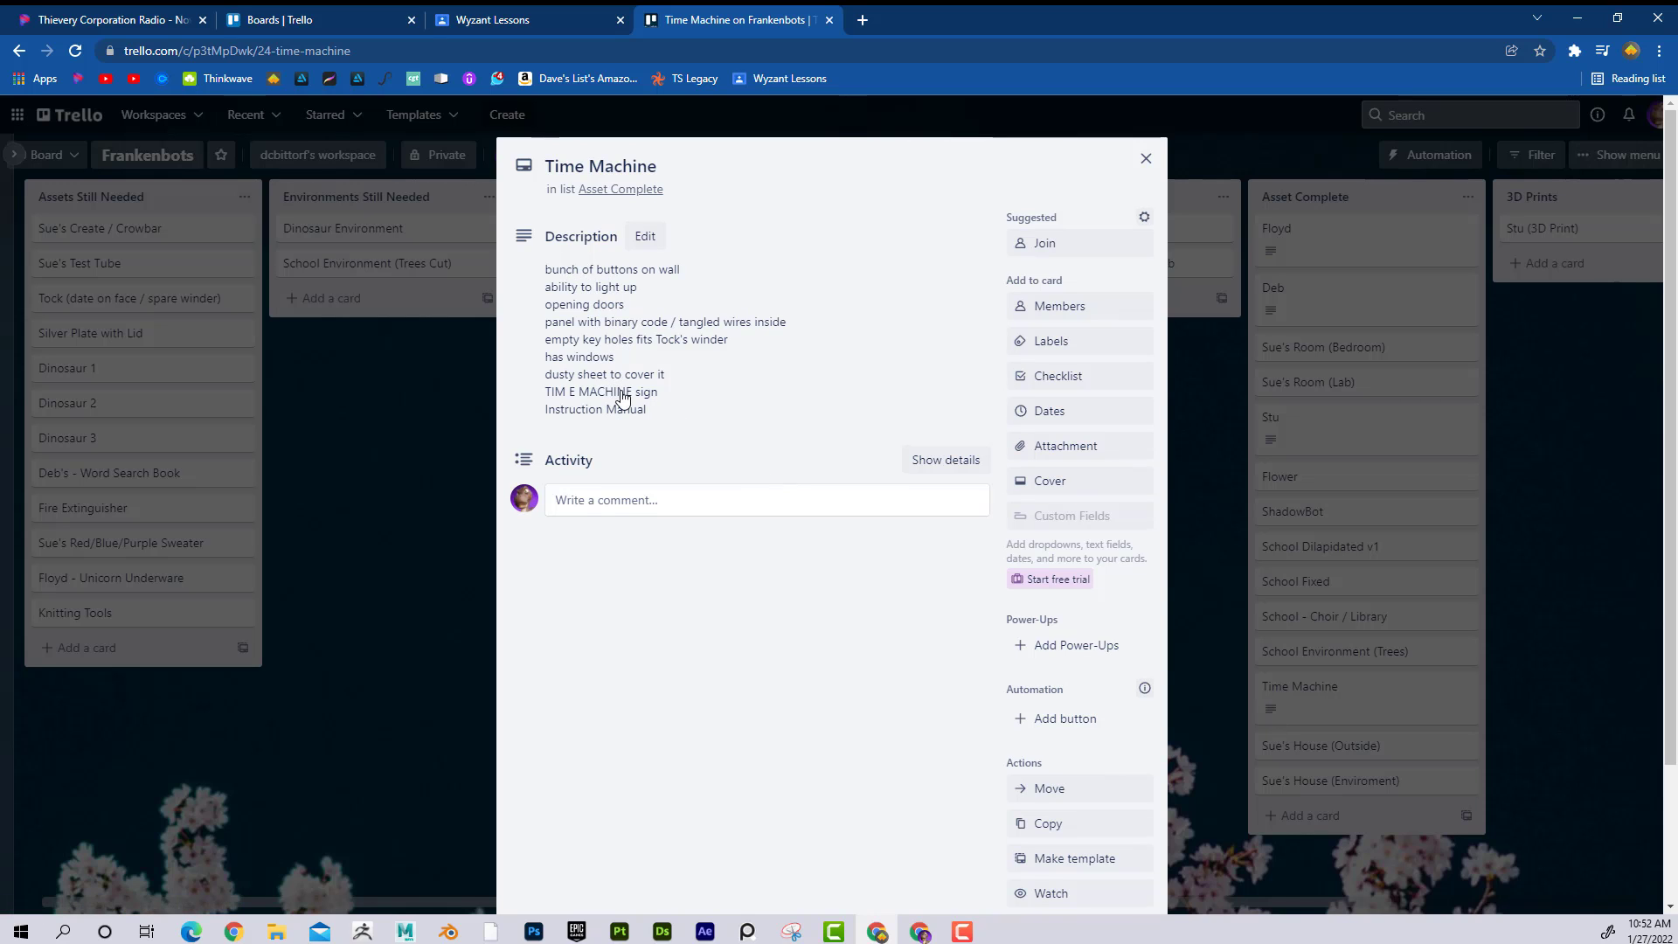
click(1145, 158)
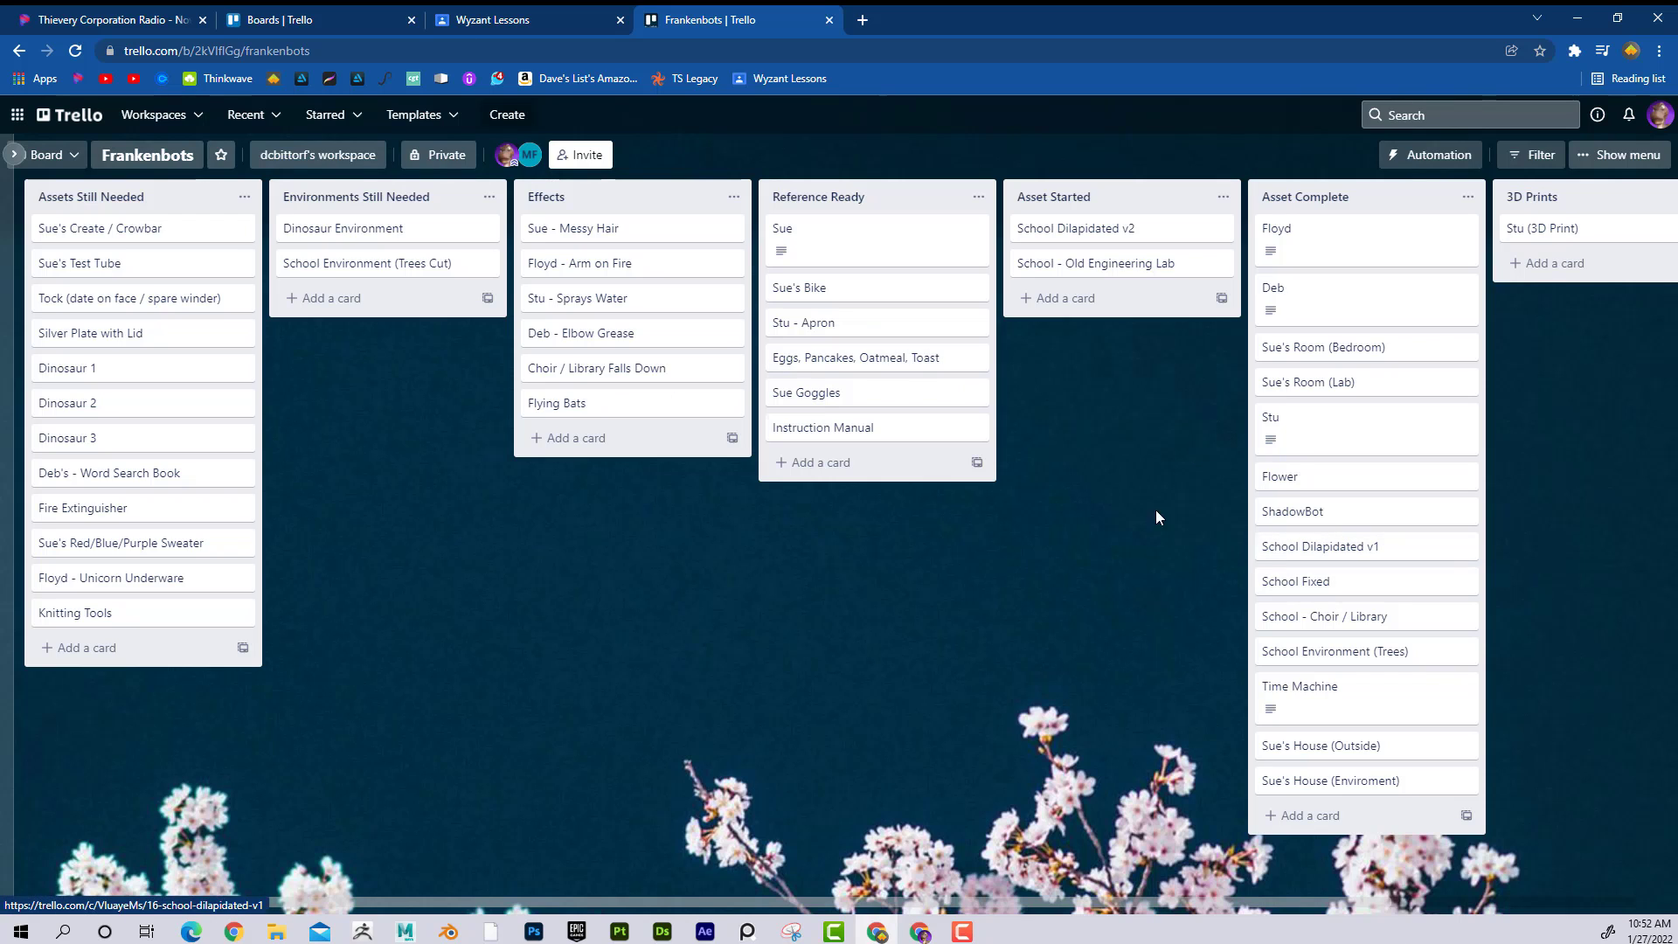
click(77, 122)
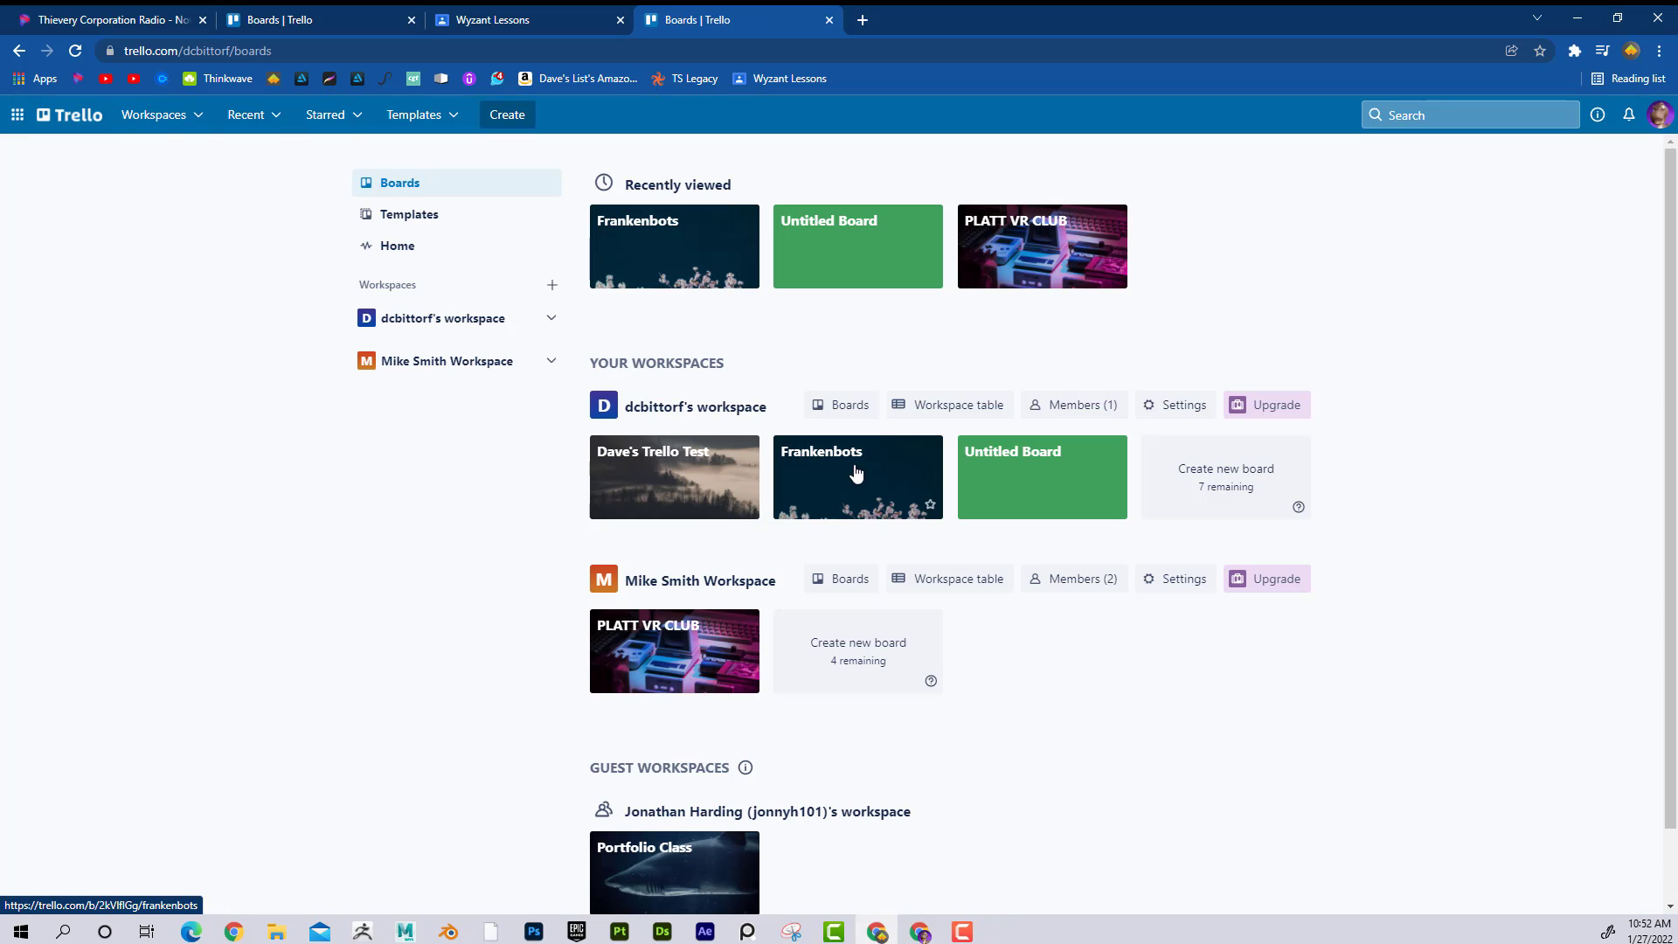
Open the PLATT VR CLUB board from the Boards page.
click(660, 656)
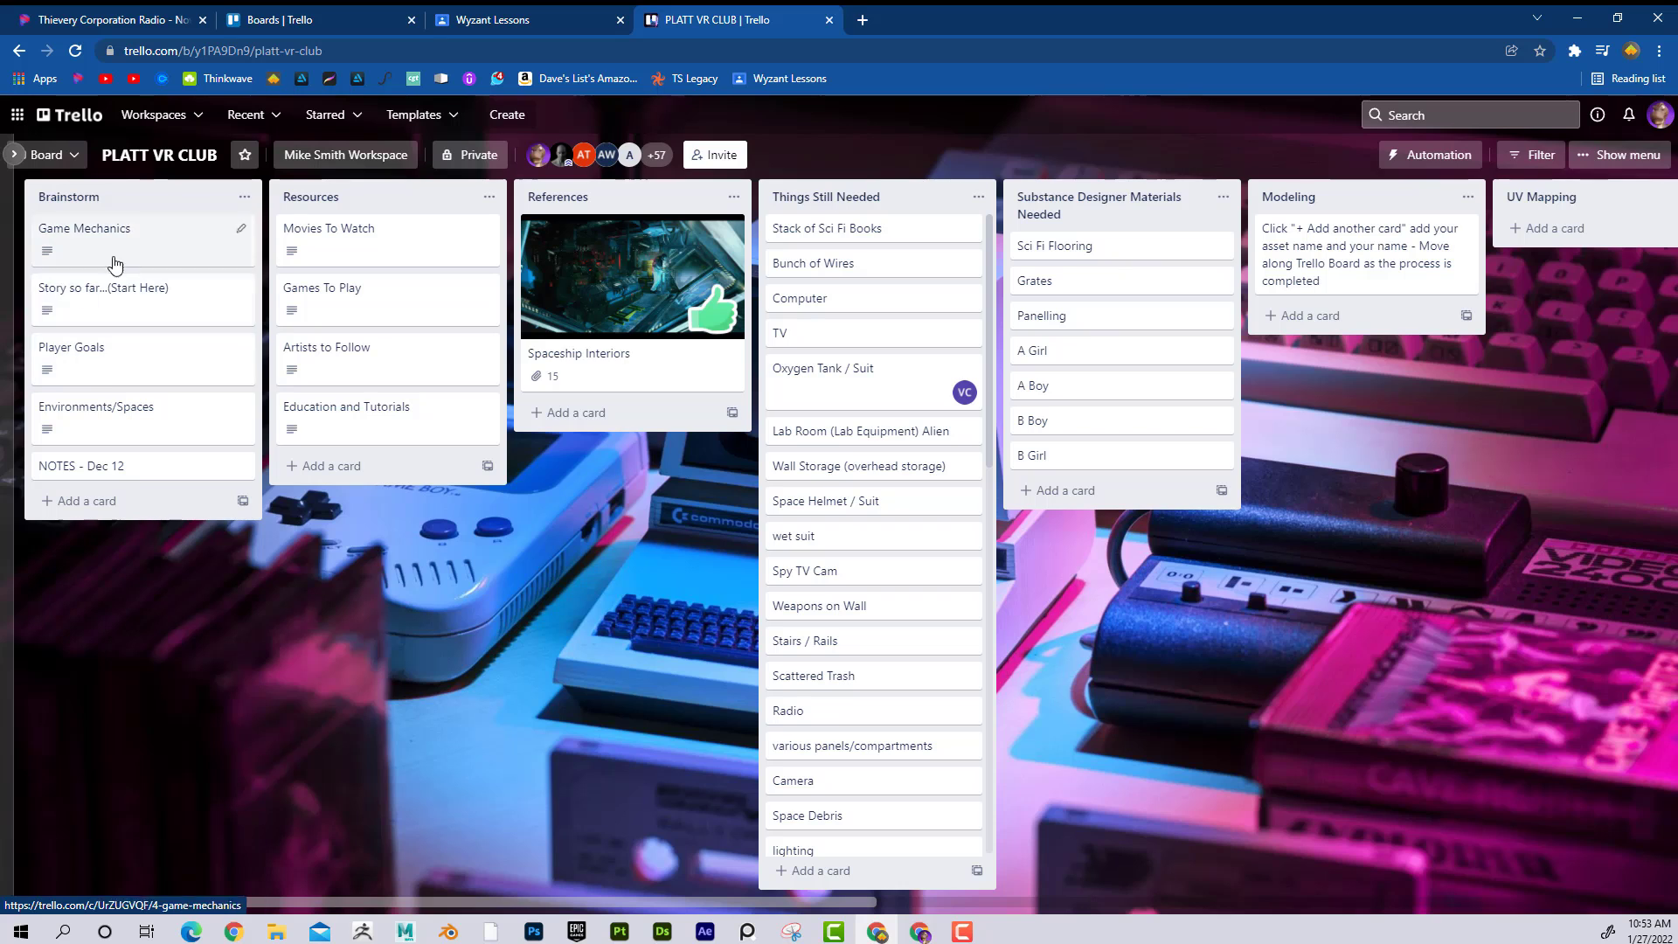
click(48, 260)
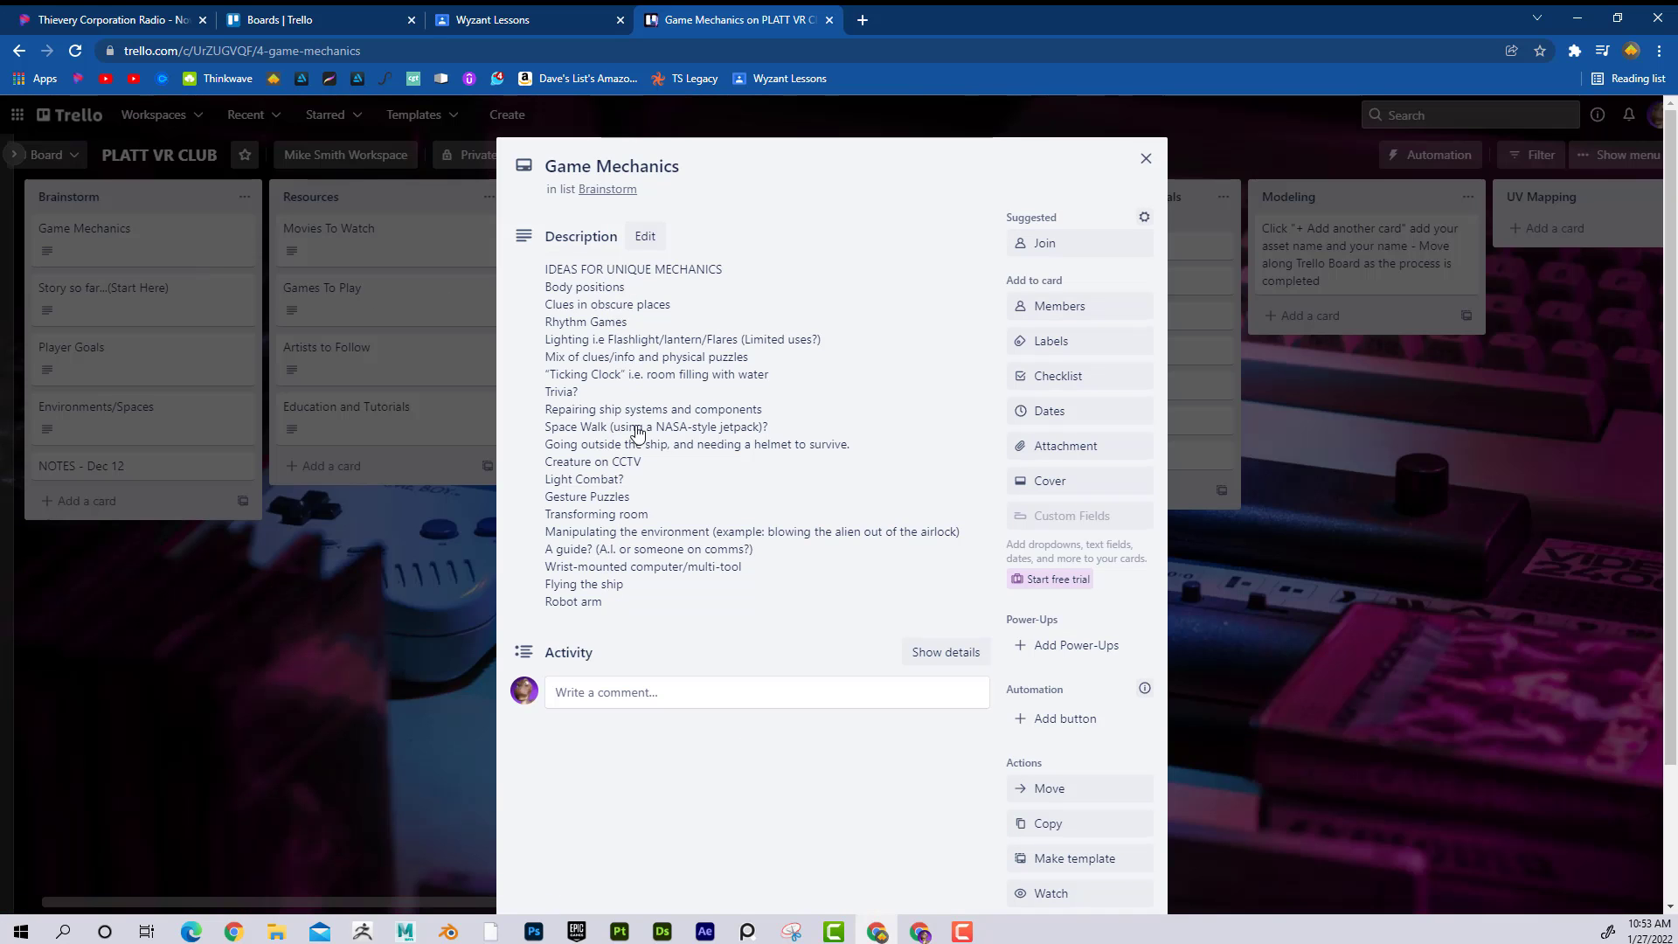
click(1145, 158)
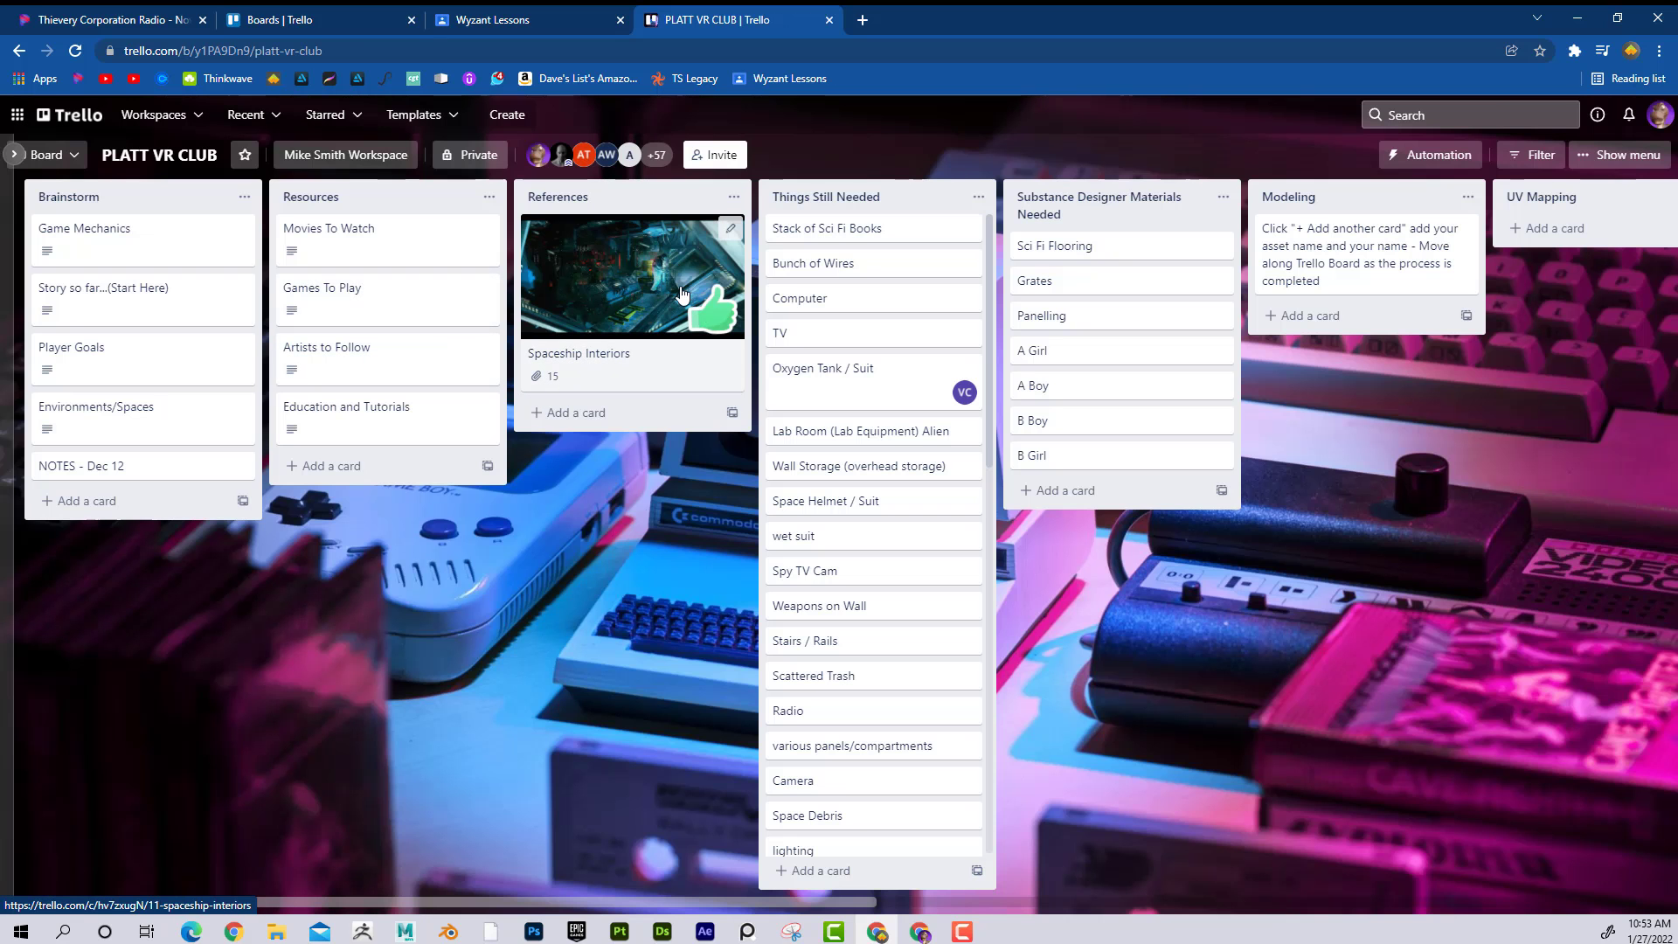
click(623, 297)
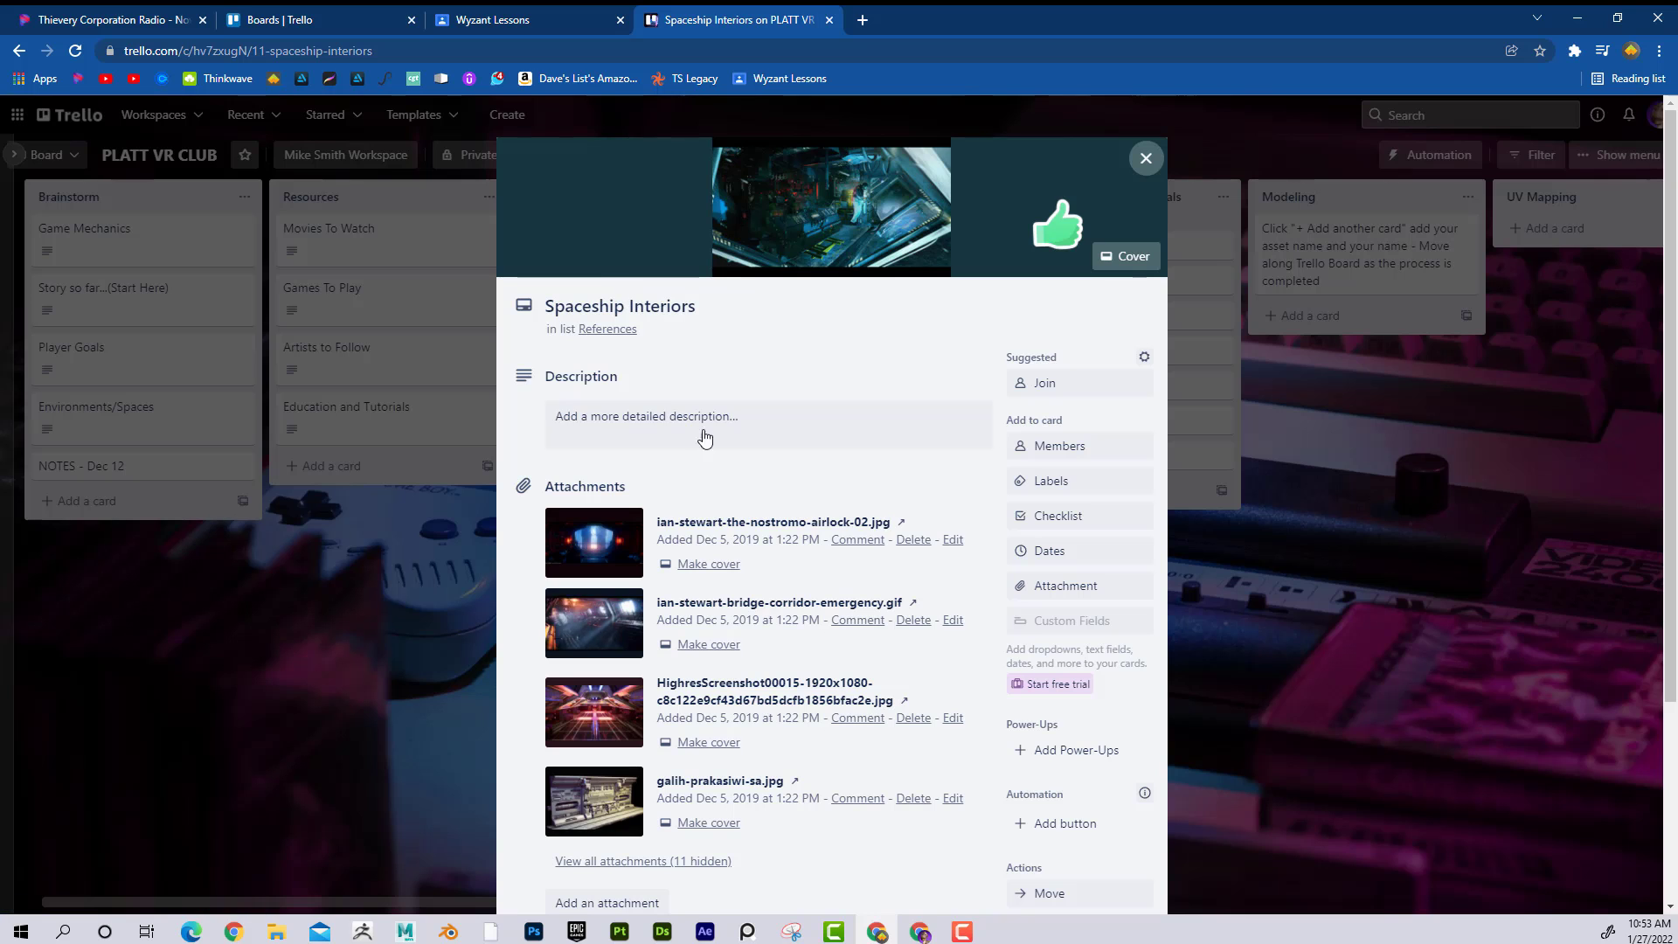
scroll(839, 477, down, 2)
scroll(837, 474, down, 1)
scroll(835, 477, up, 3)
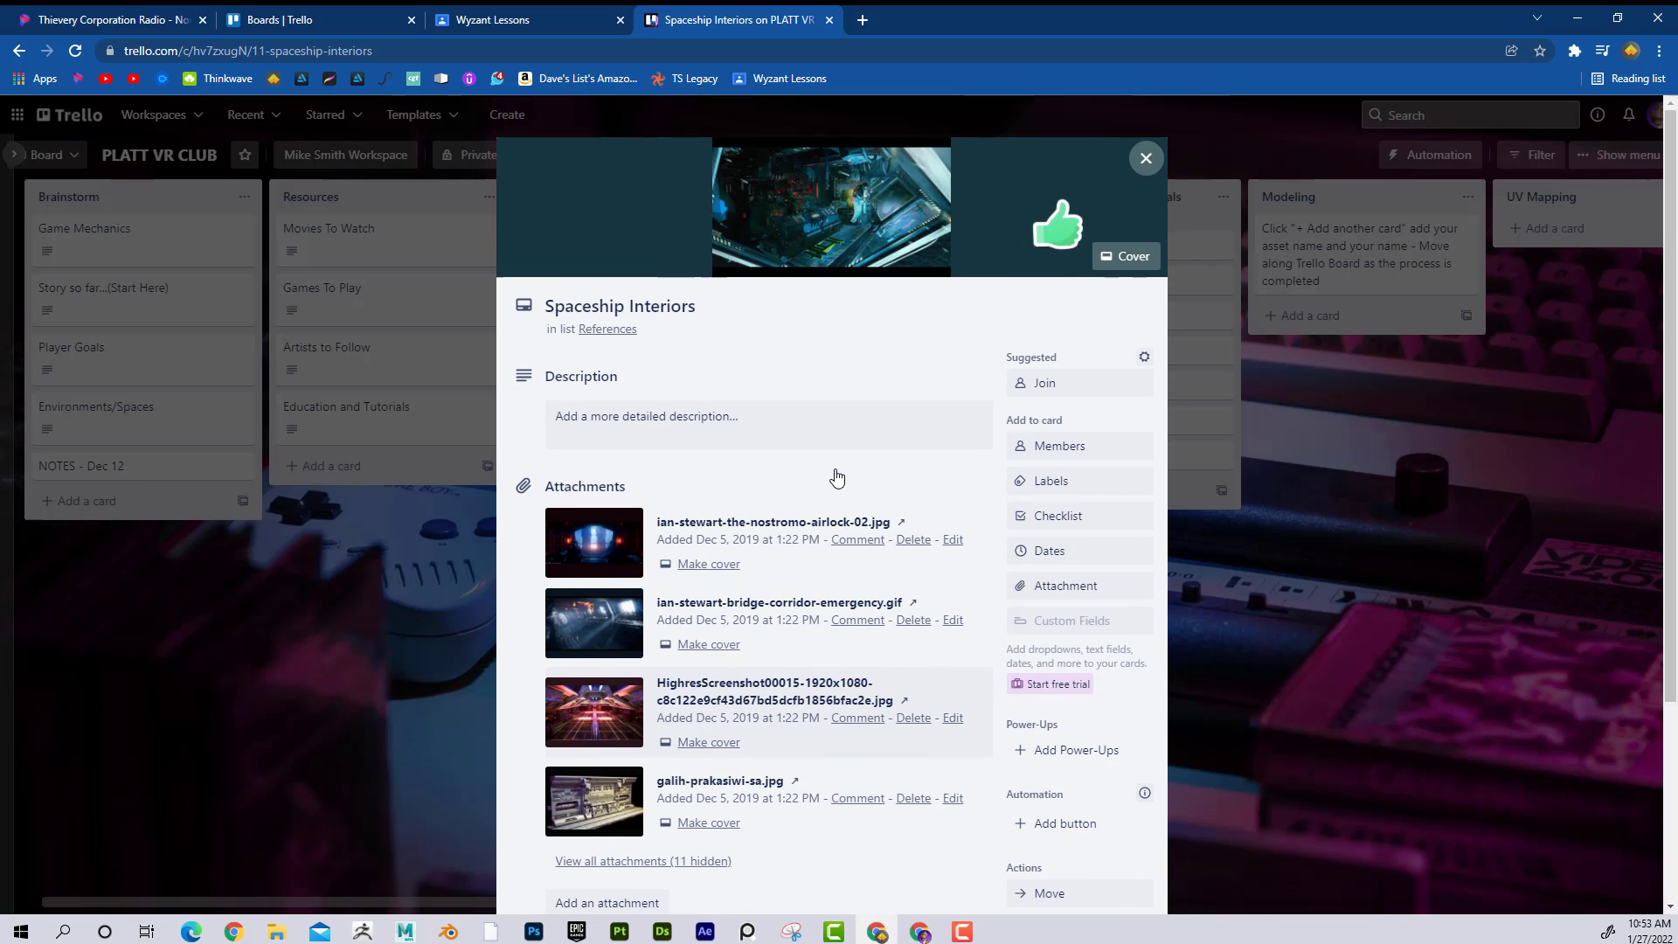
click(1129, 160)
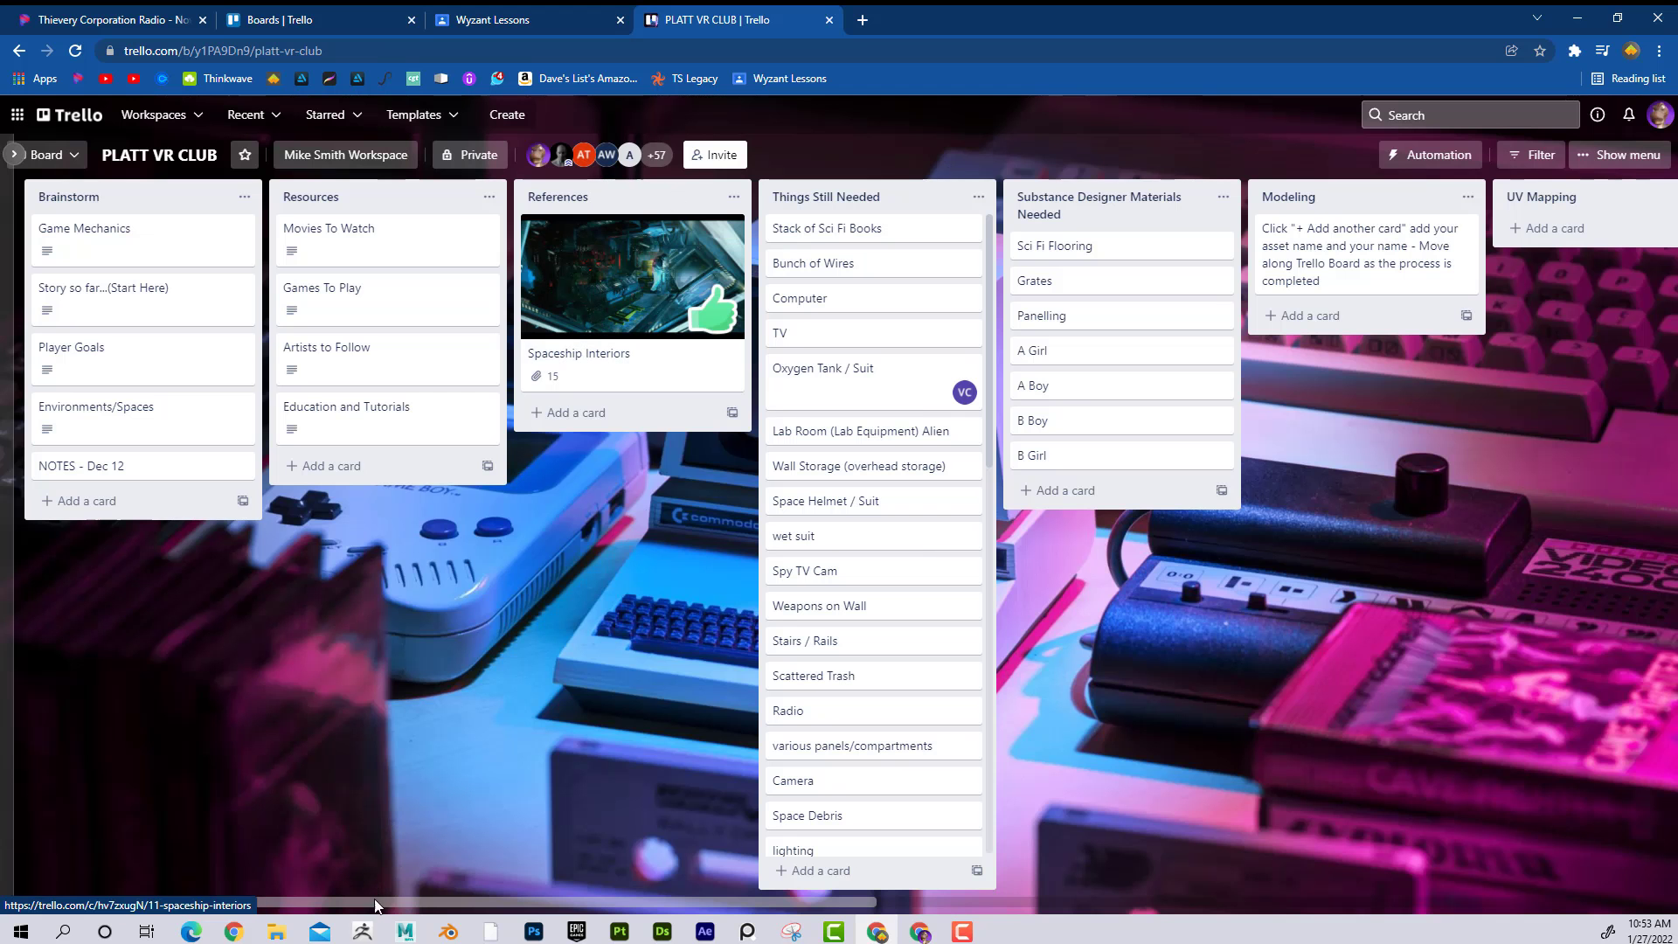
drag(307, 901, 603, 914)
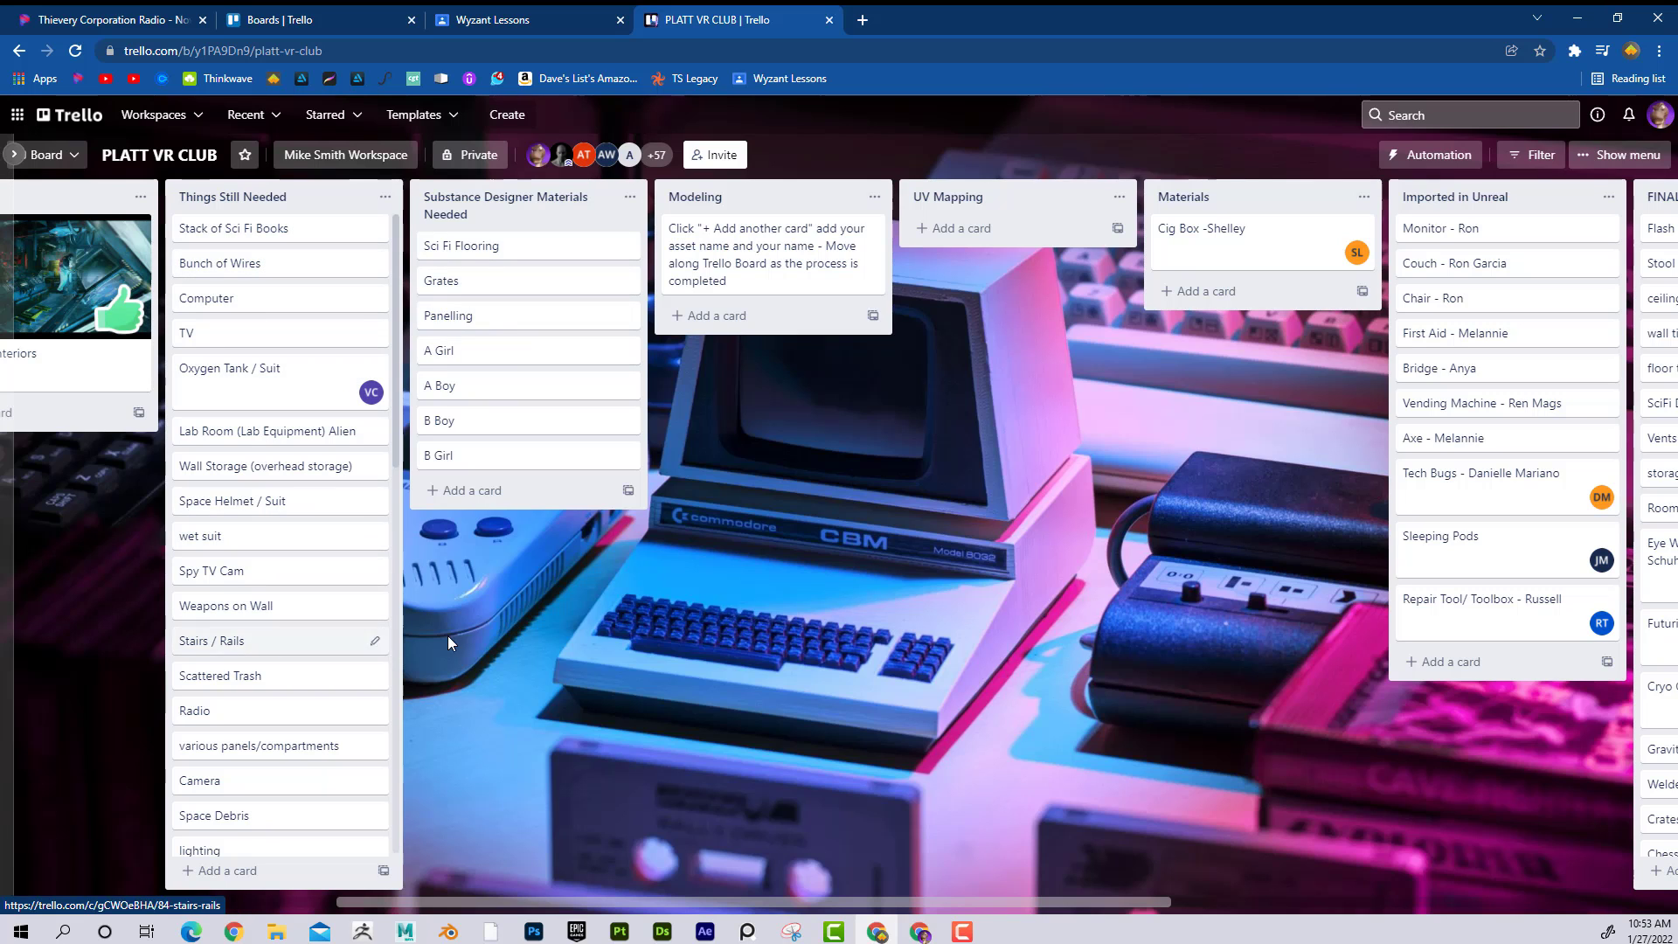
scroll(634, 899, right, 5)
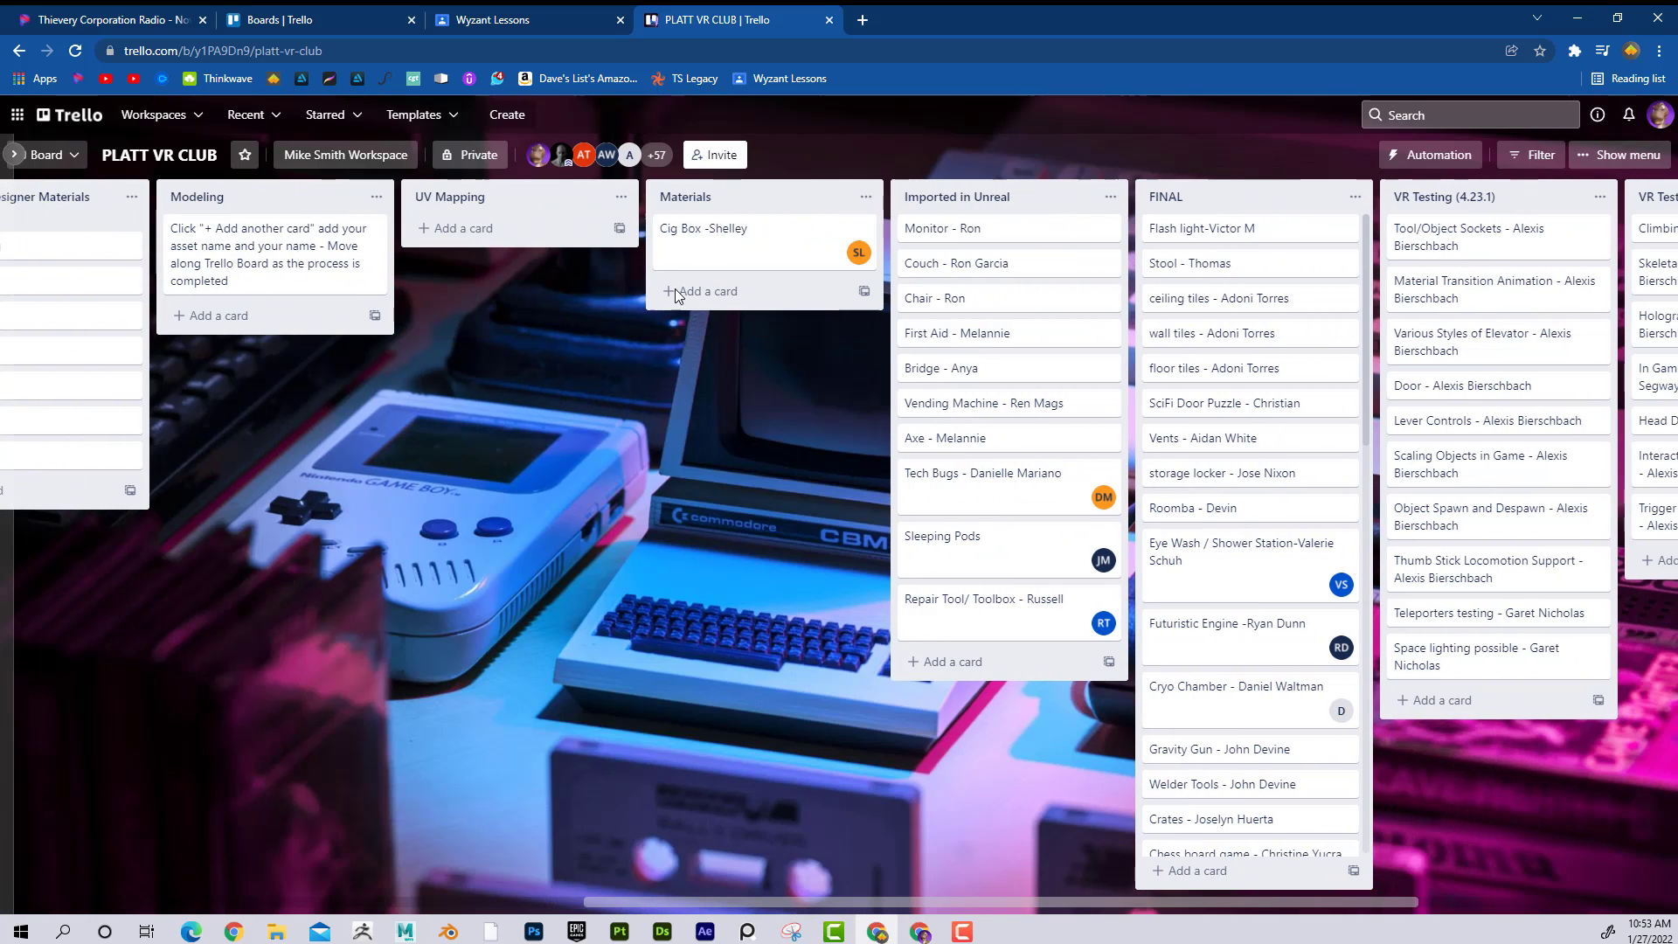
drag(878, 906, 1118, 893)
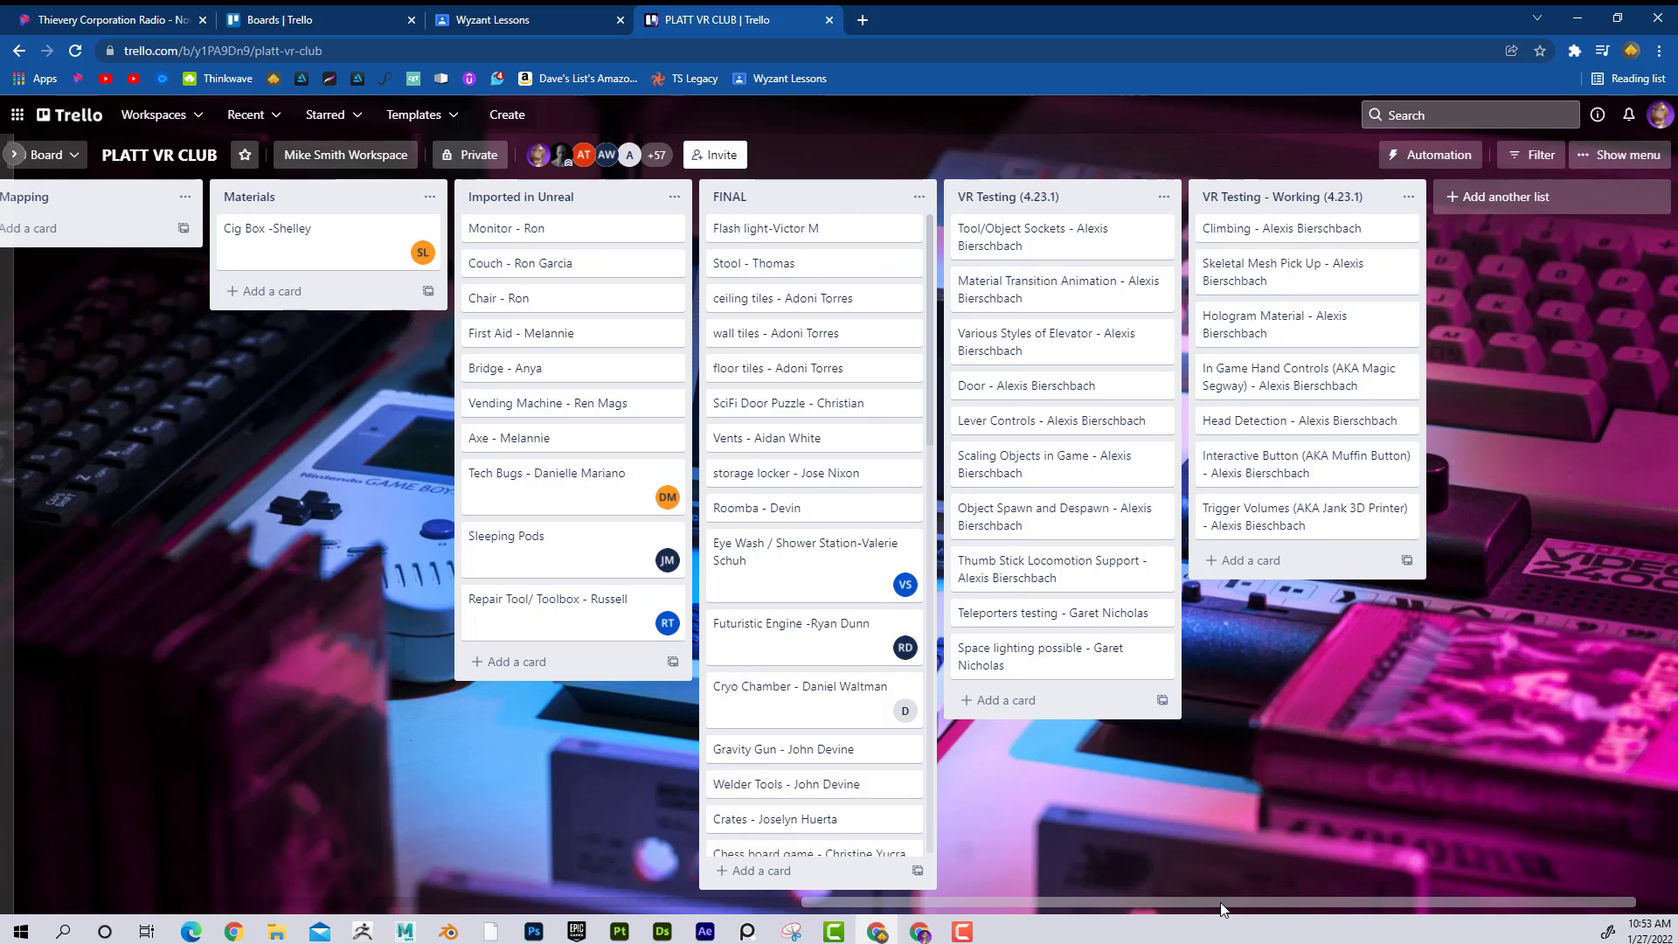
drag(1221, 906, 413, 794)
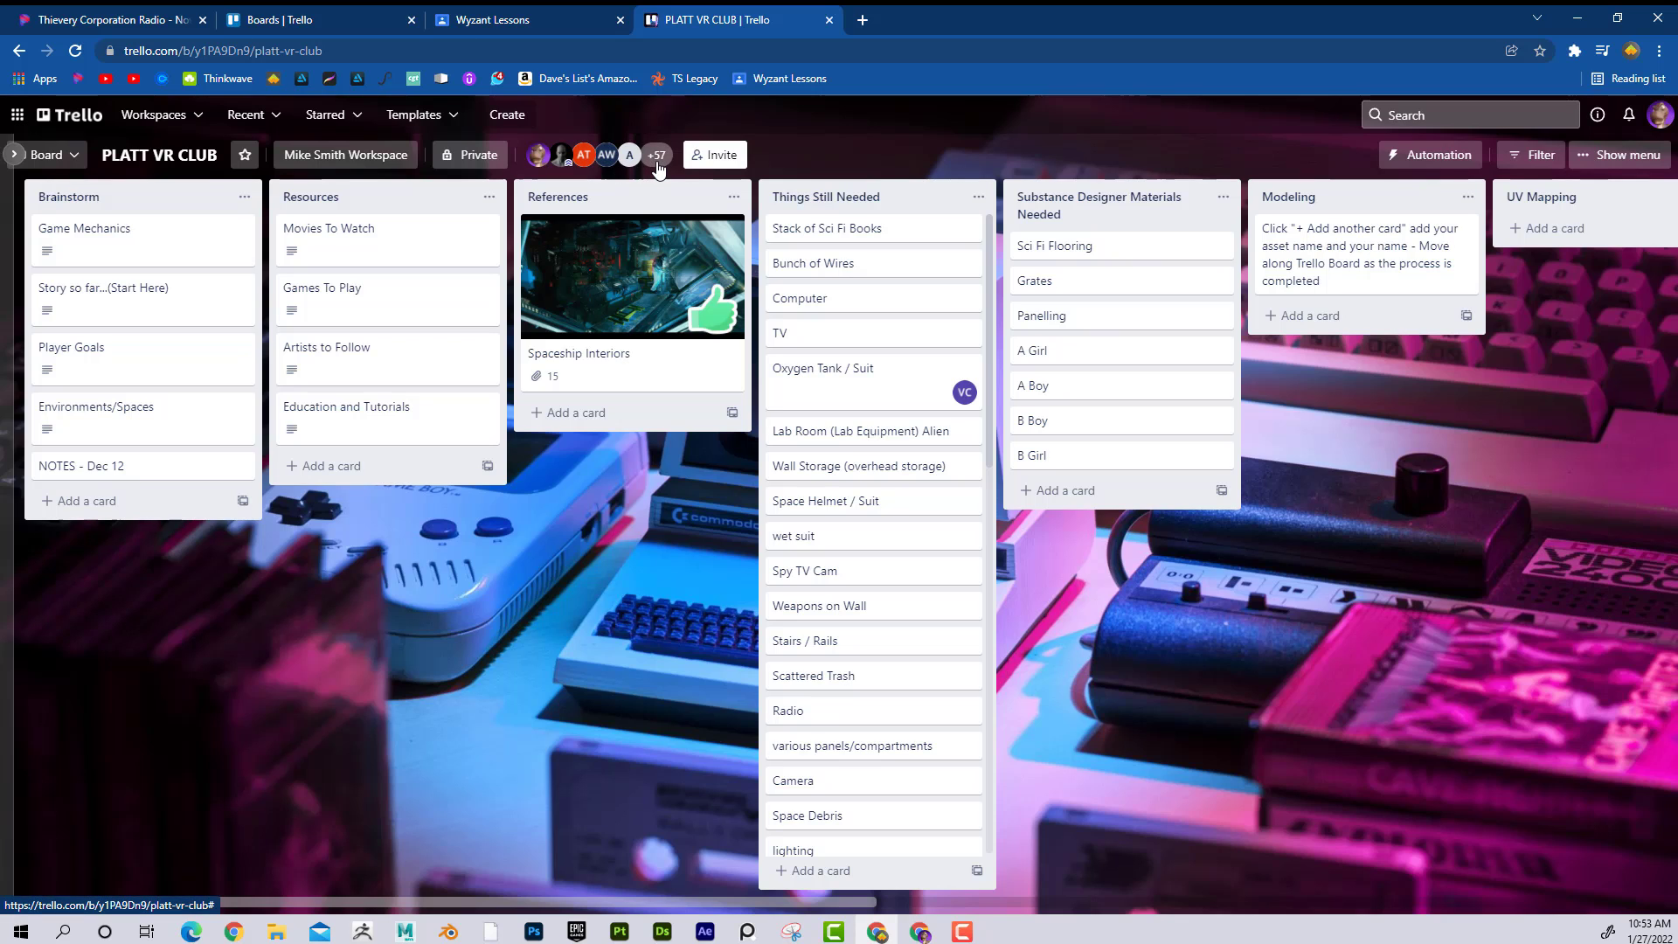
Create a shareable invite link with QR code for the PLATT VR CLUB board, then close the invite panel.
click(719, 159)
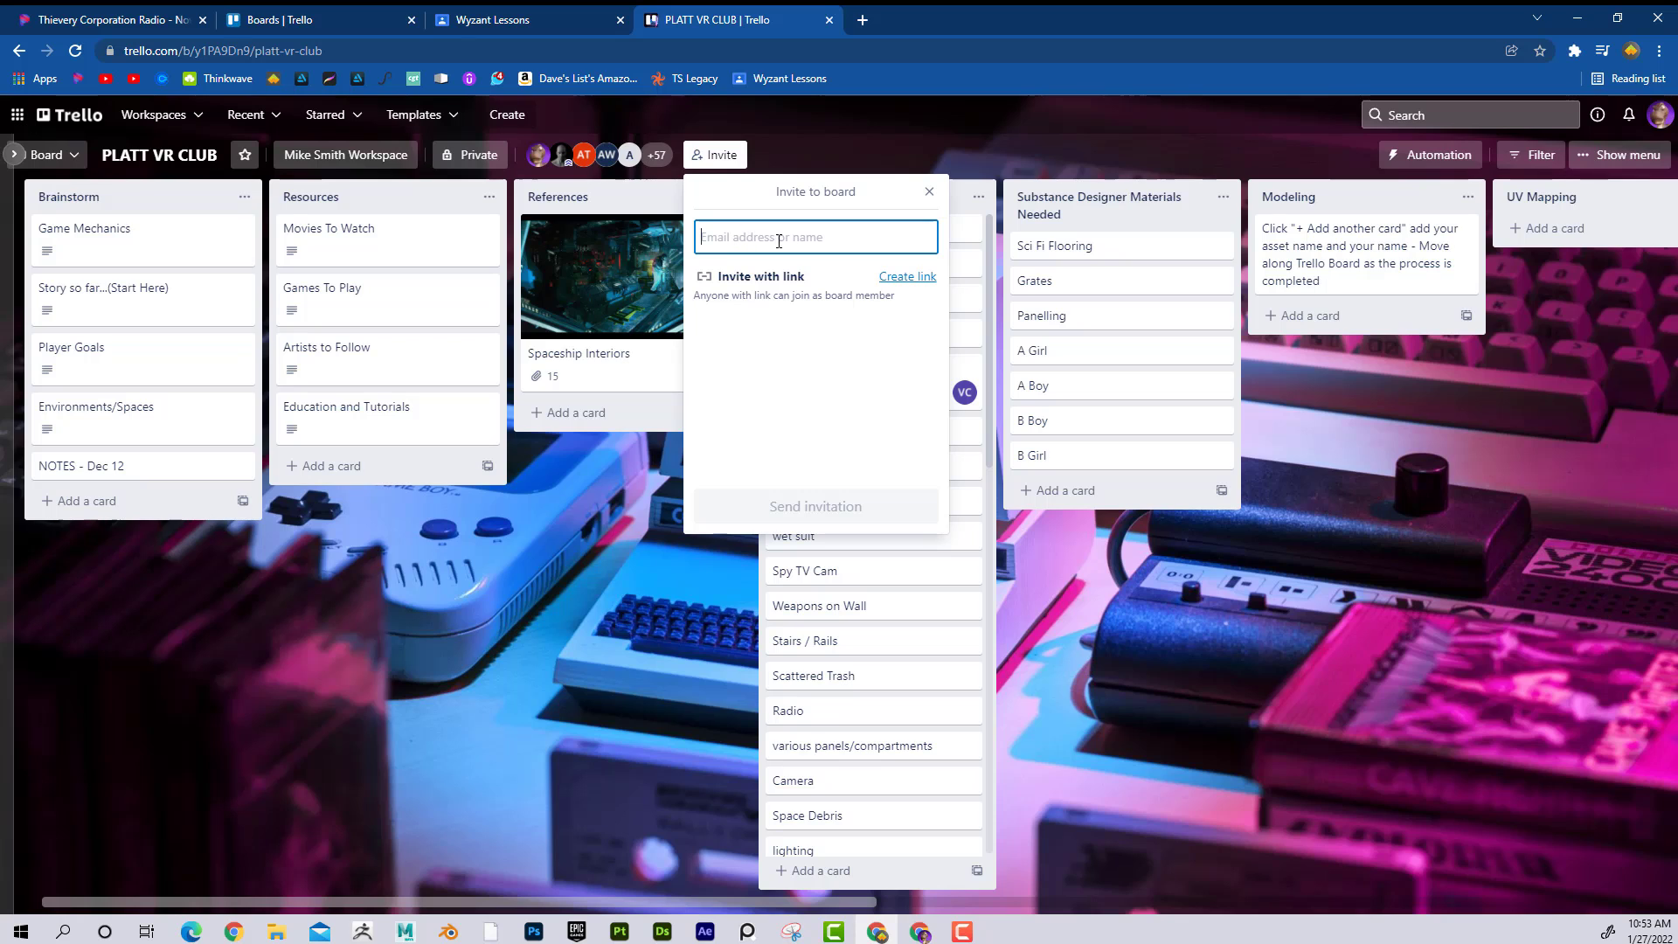
click(906, 284)
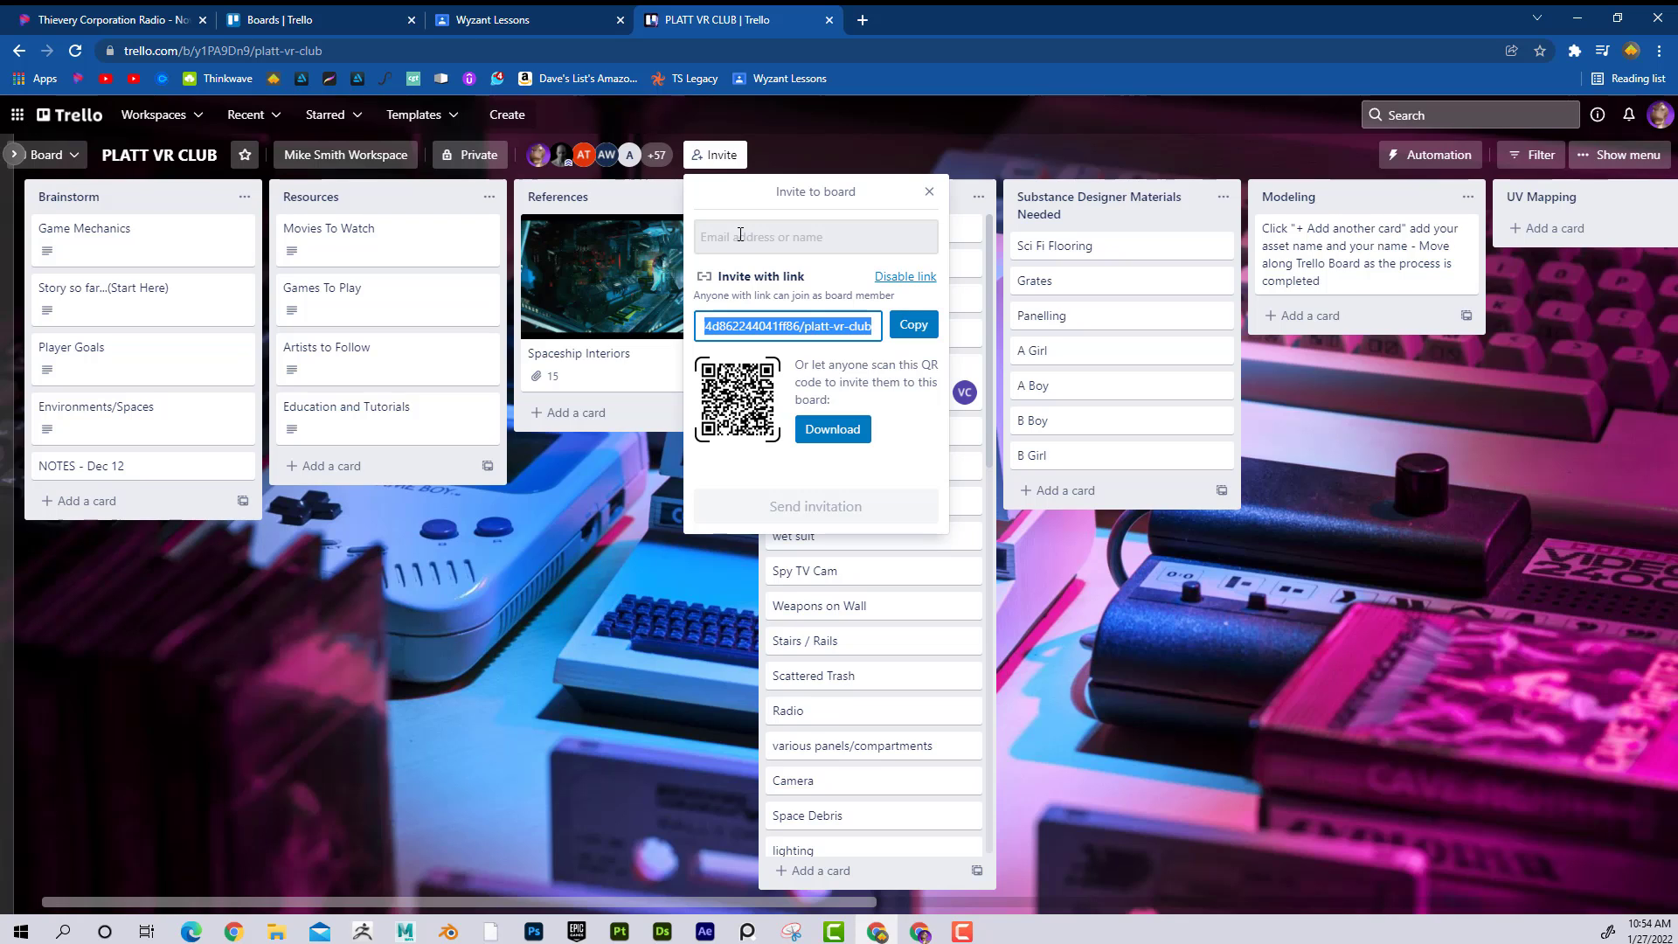
click(925, 194)
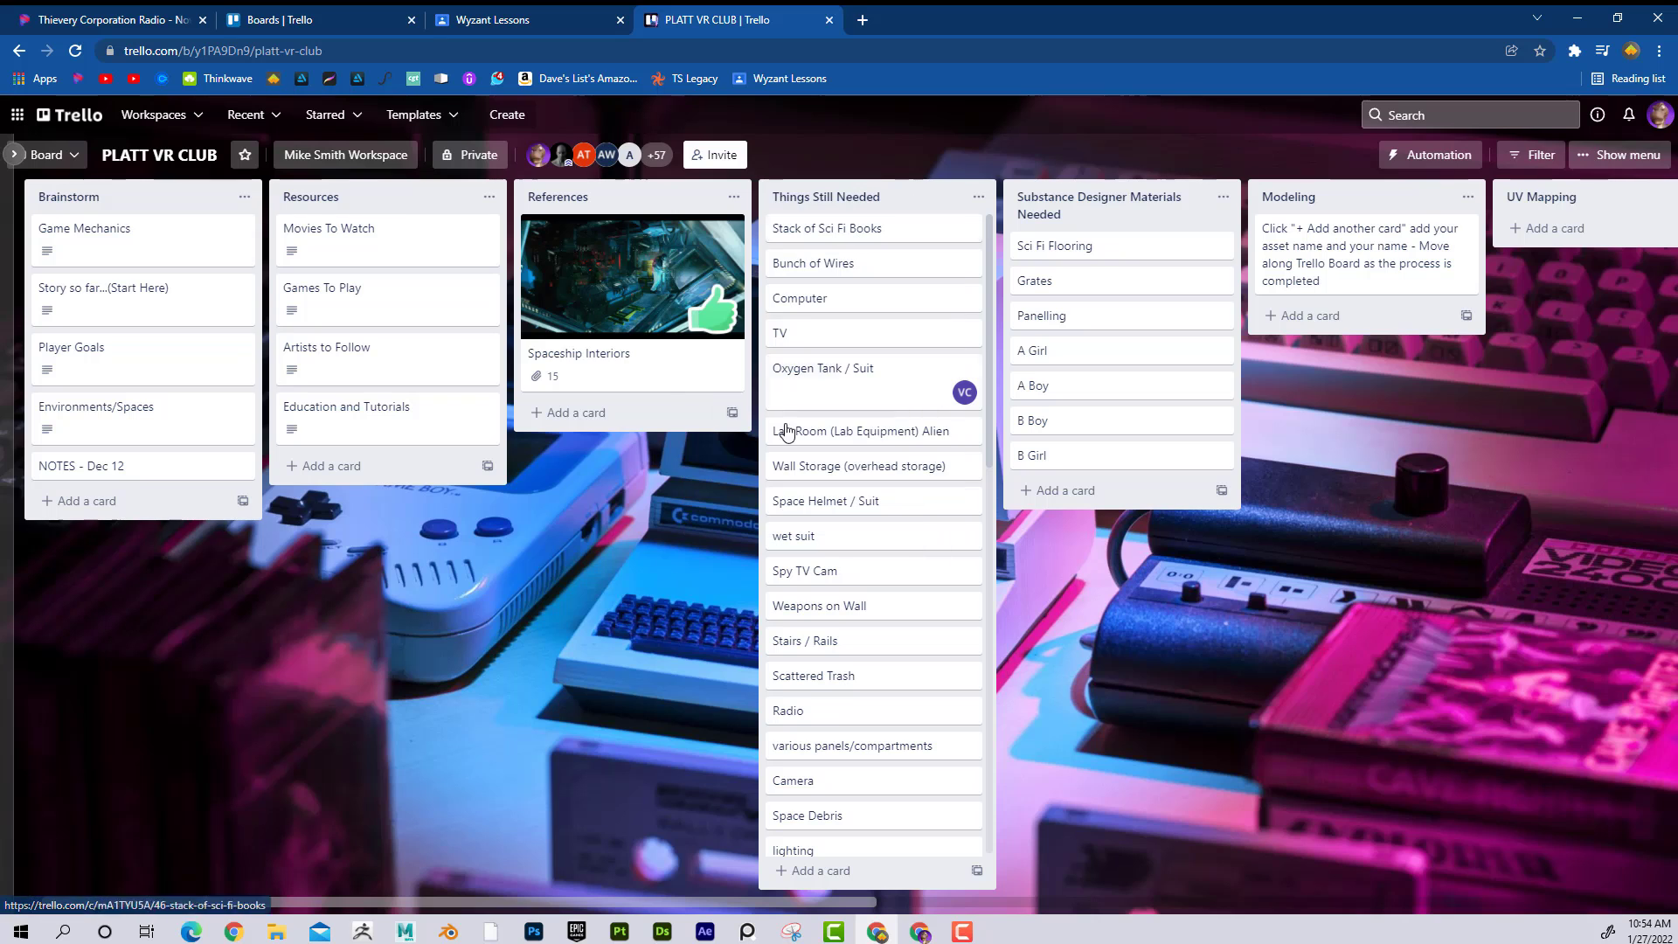
Go through the boards overview to the template gallery and select the Design category.
click(154, 114)
click(162, 116)
click(69, 121)
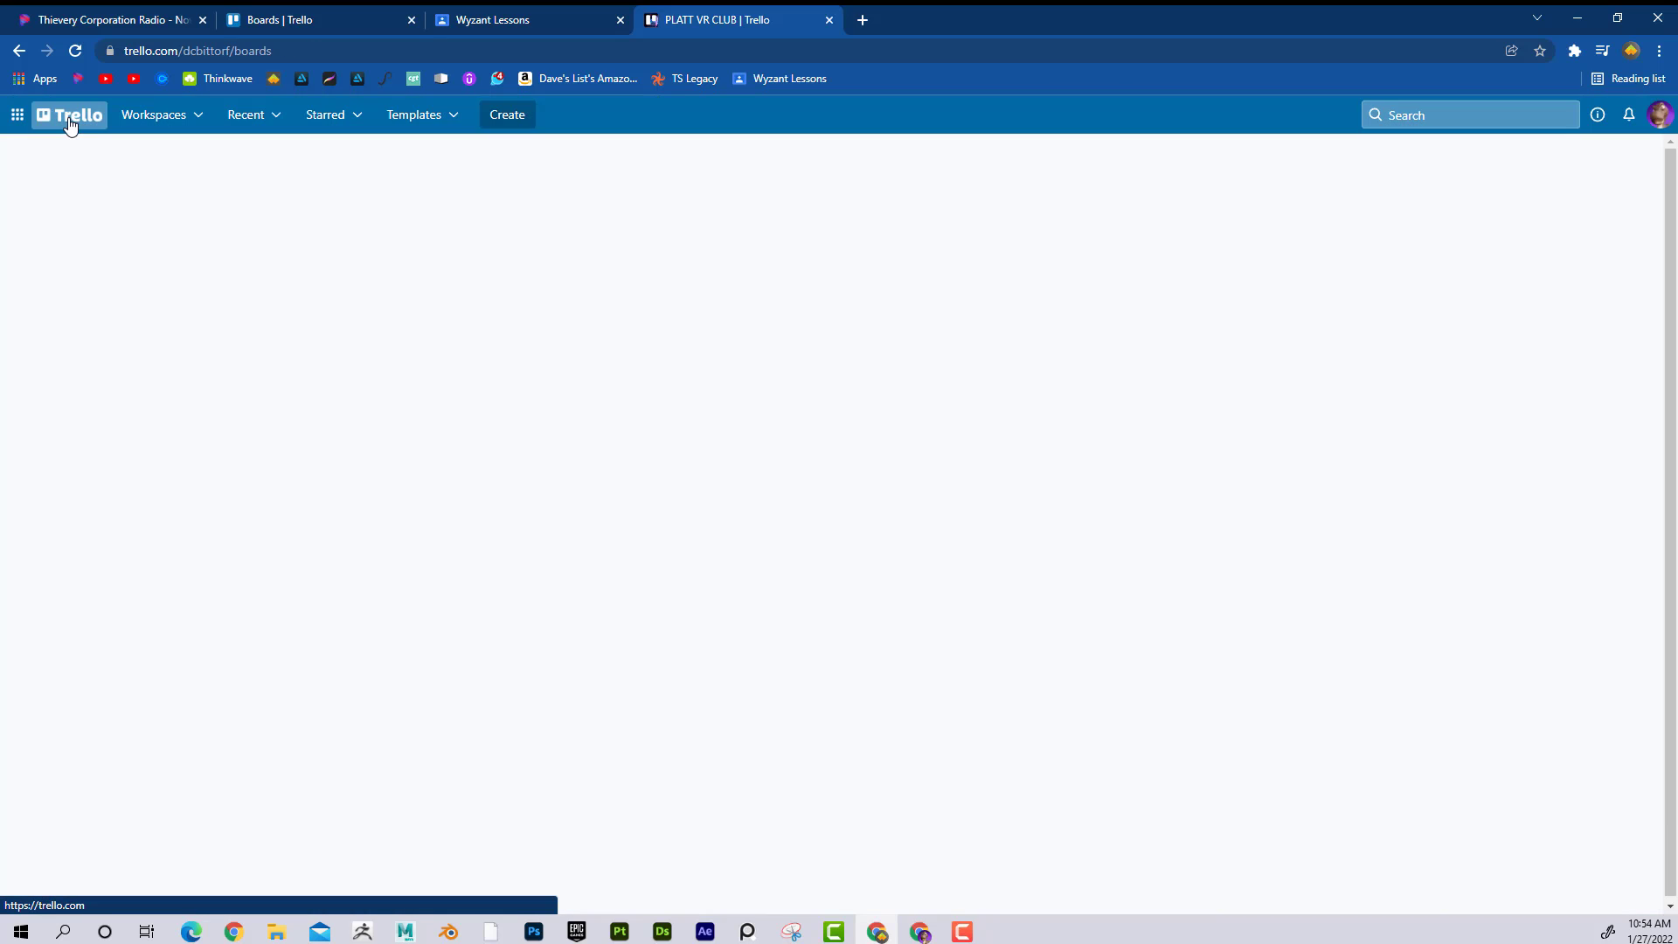
click(414, 218)
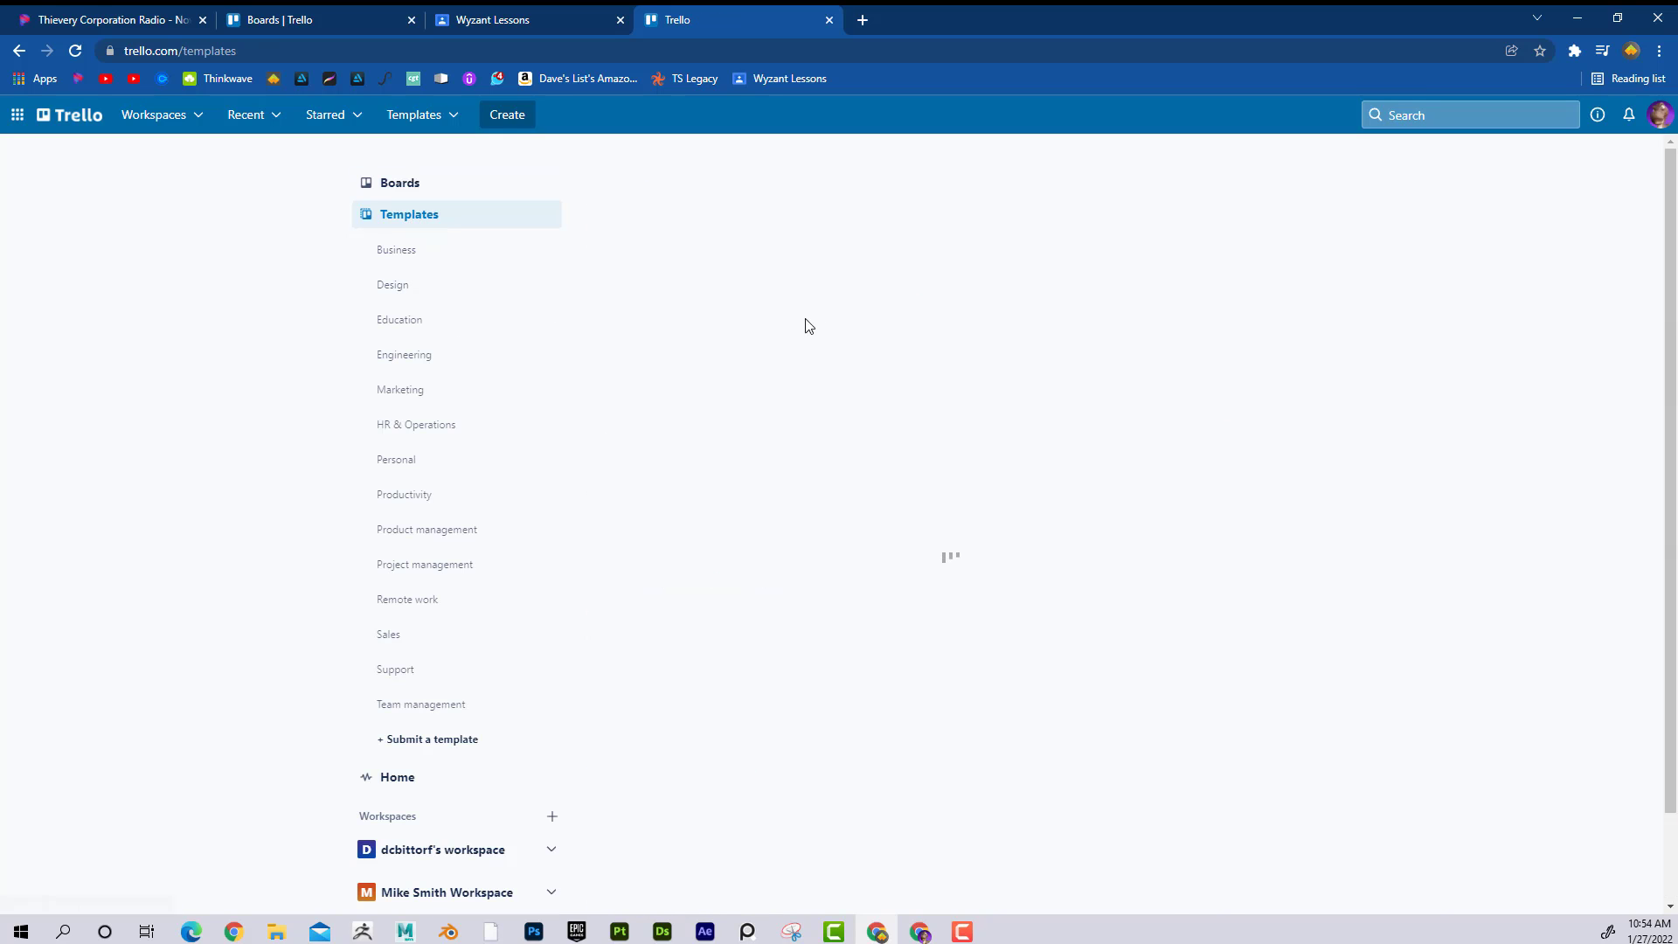
click(412, 289)
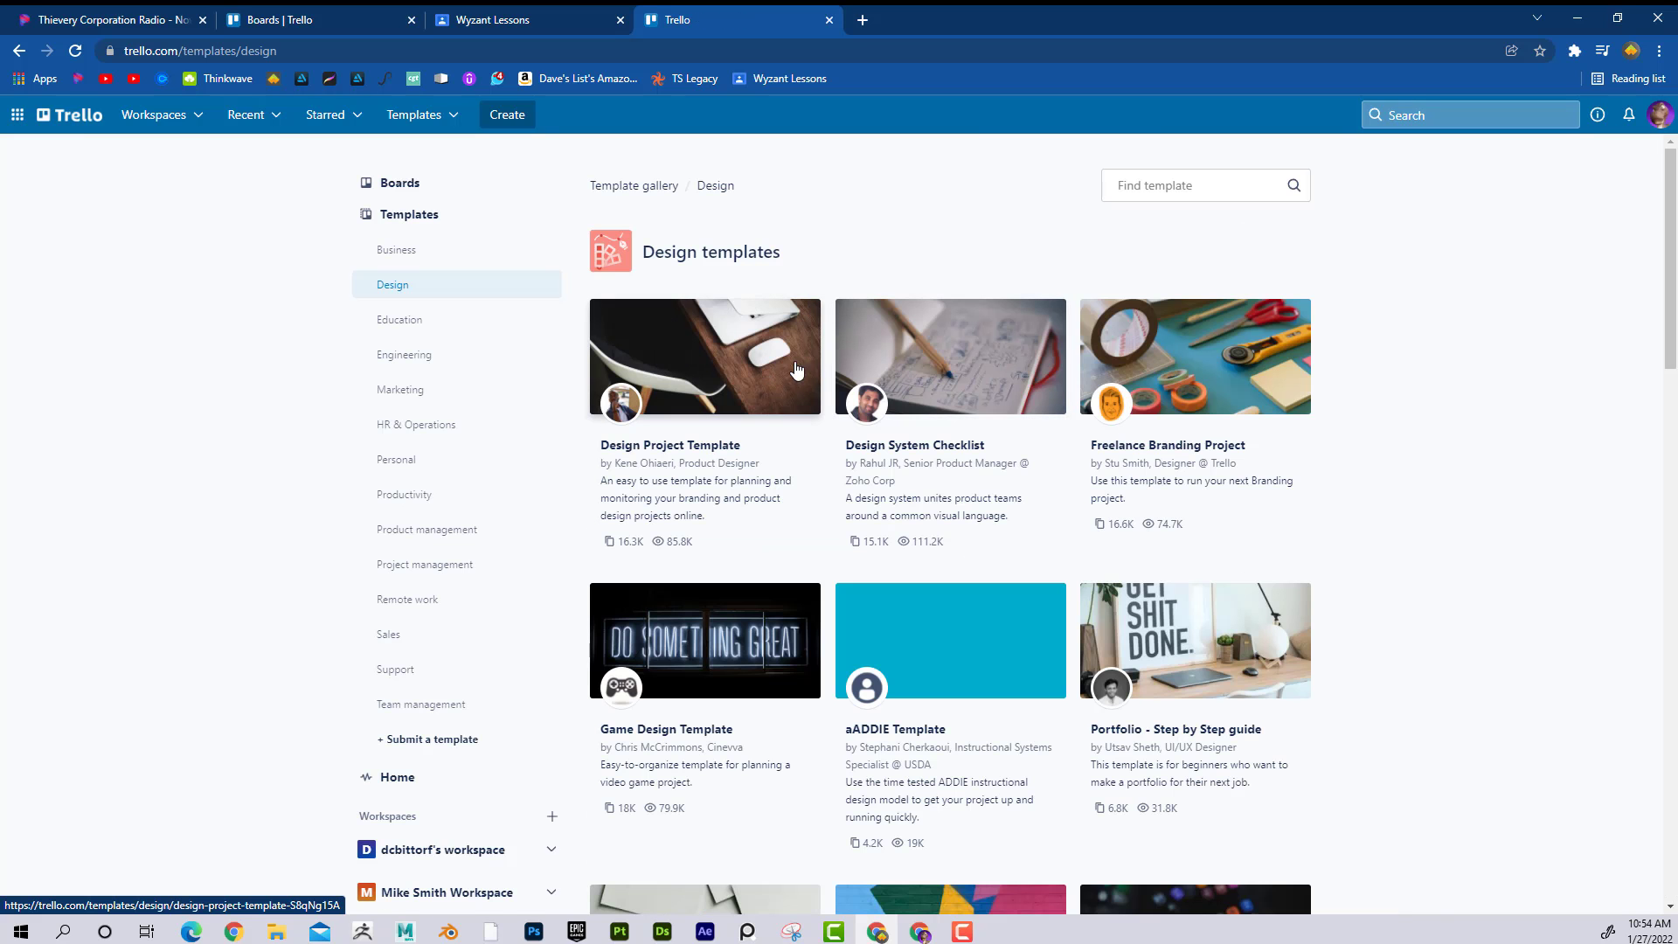
Scroll through the Design templates, such as Design Project Template and Game Design Template.
scroll(1149, 473, down, 4)
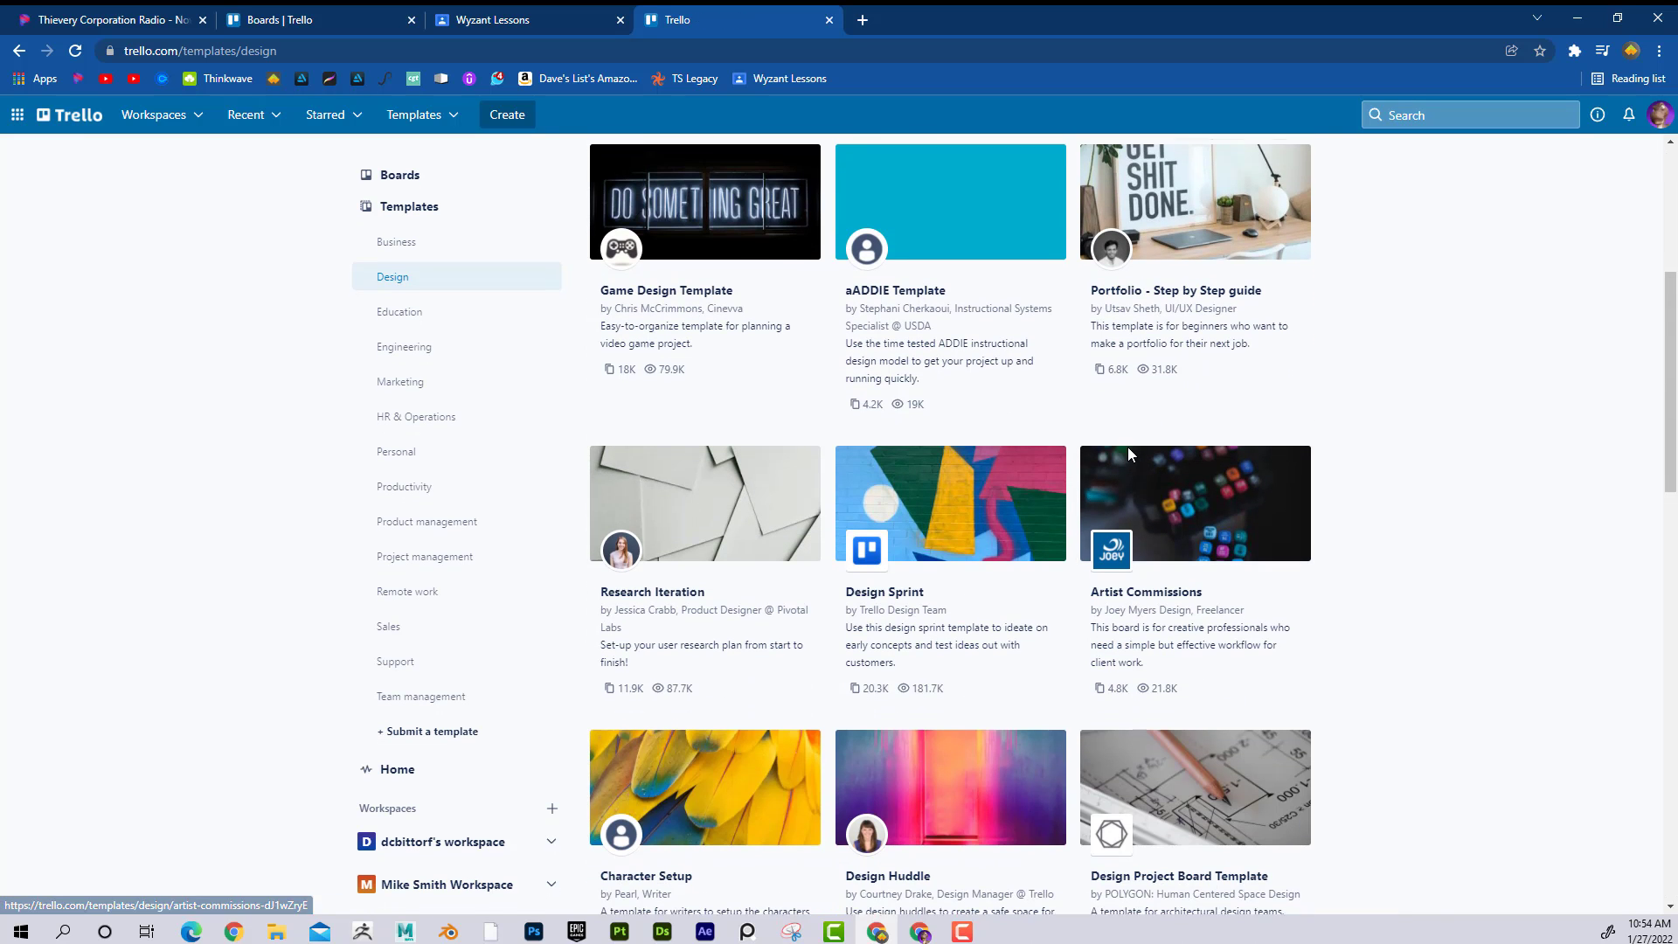
scroll(1127, 447, down, 9)
scroll(1118, 450, down, 2)
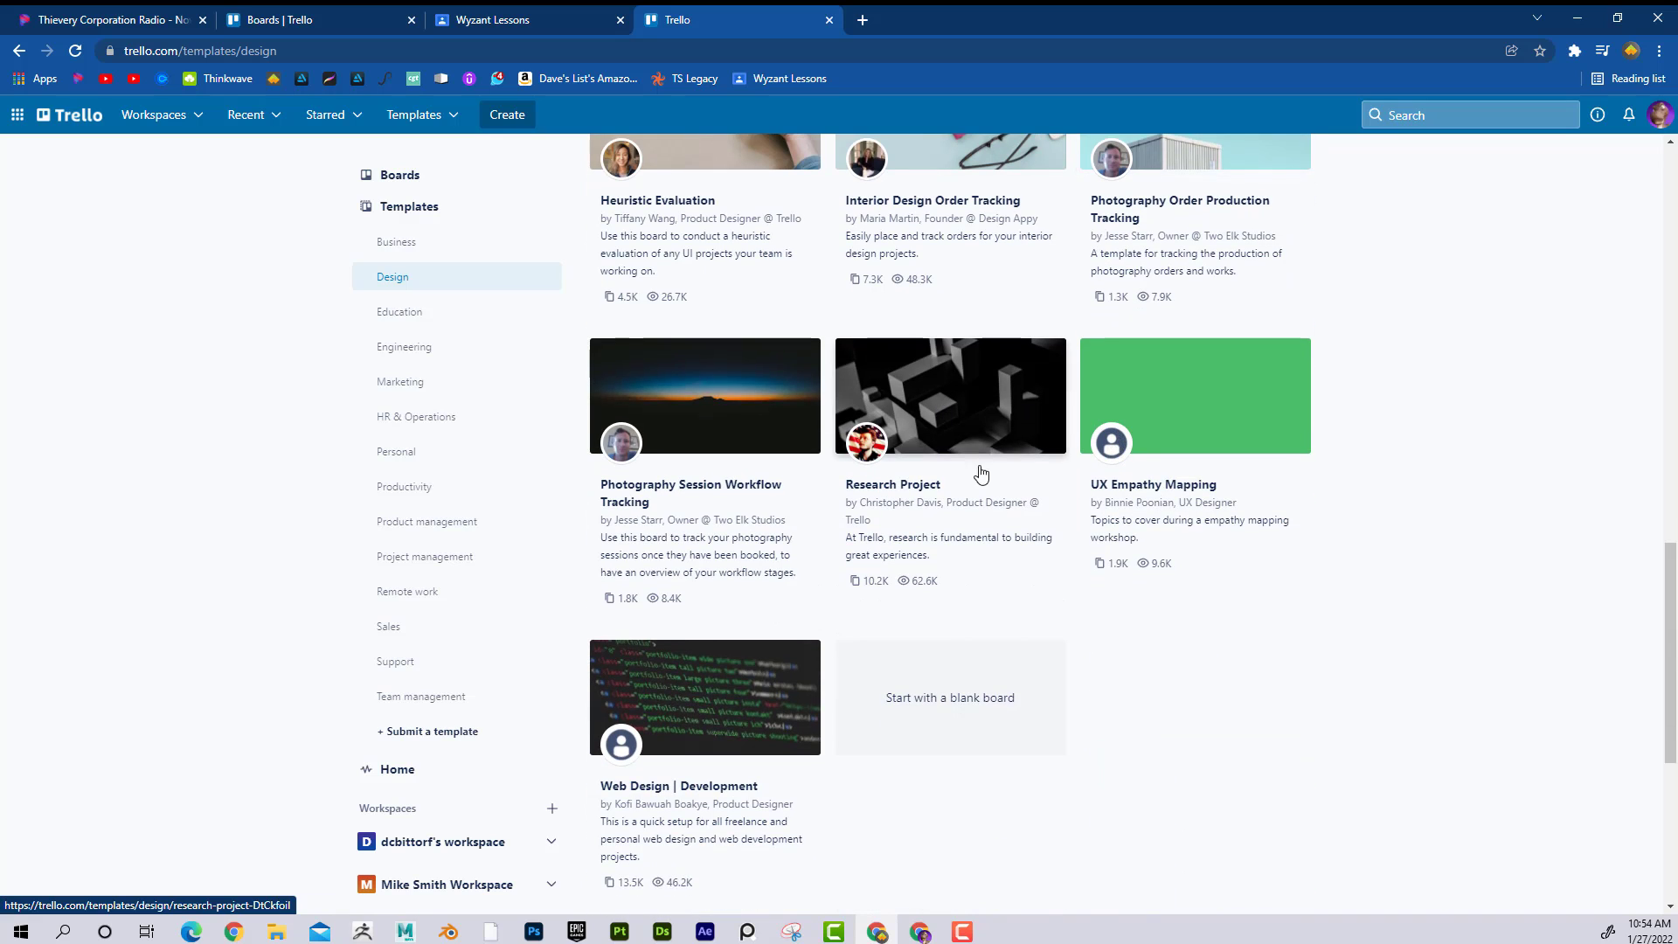
scroll(965, 507, up, 5)
scroll(814, 495, up, 3)
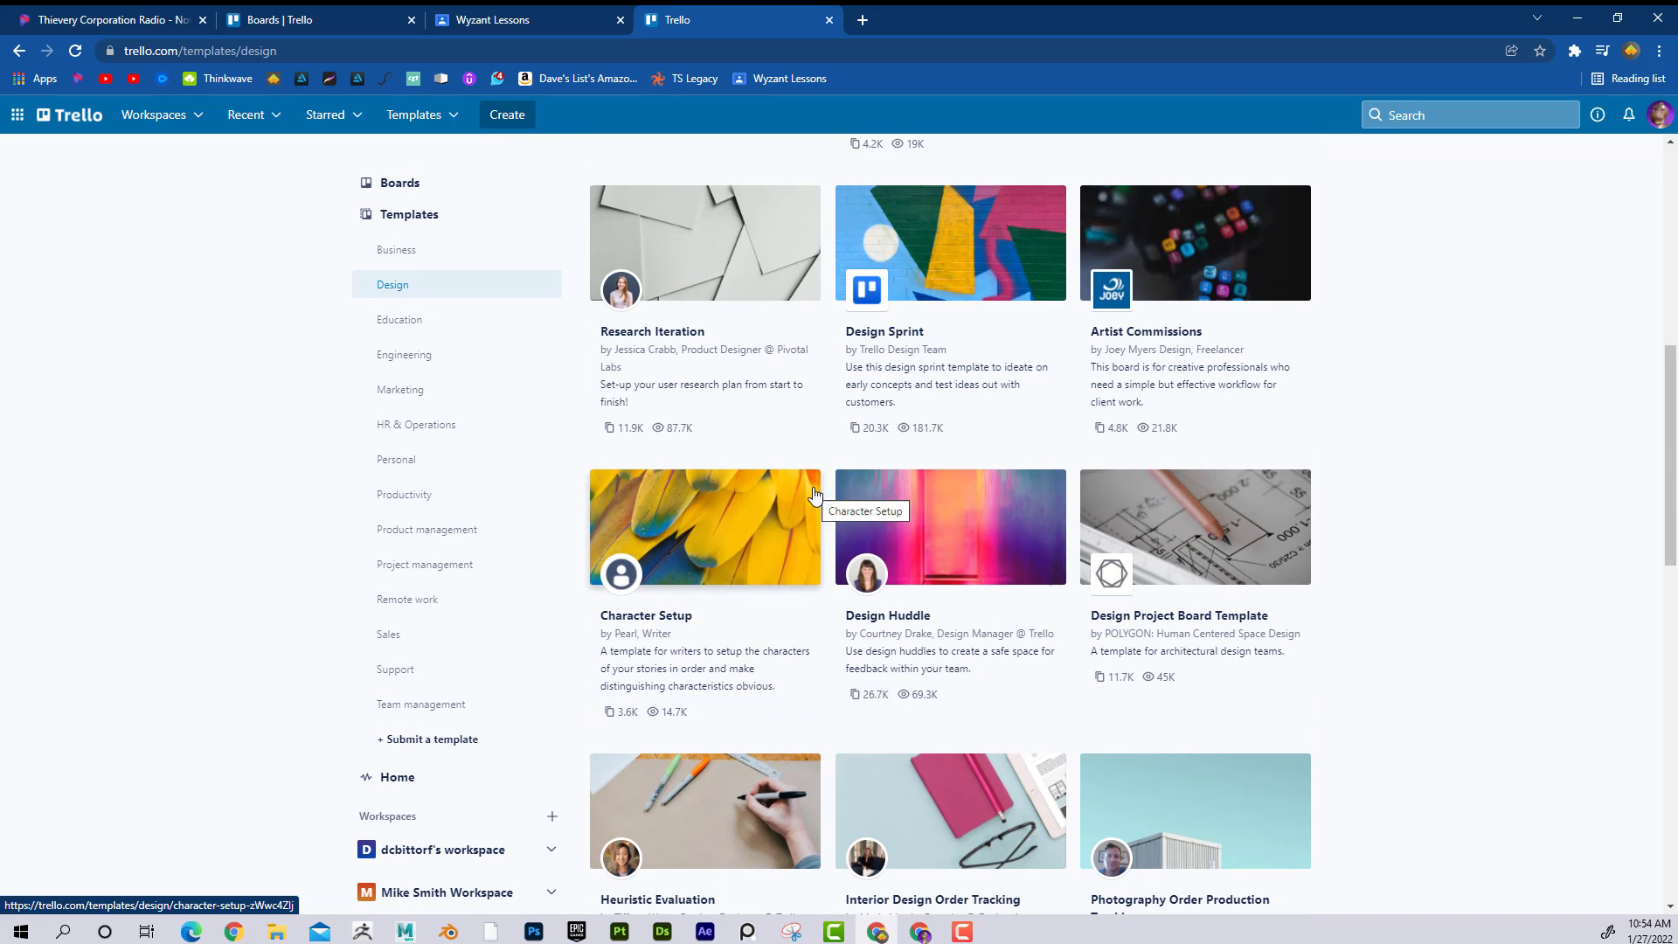
scroll(813, 495, up, 4)
scroll(813, 495, up, 4)
Glance at the top templates quick list, then return to the boards overview.
click(424, 118)
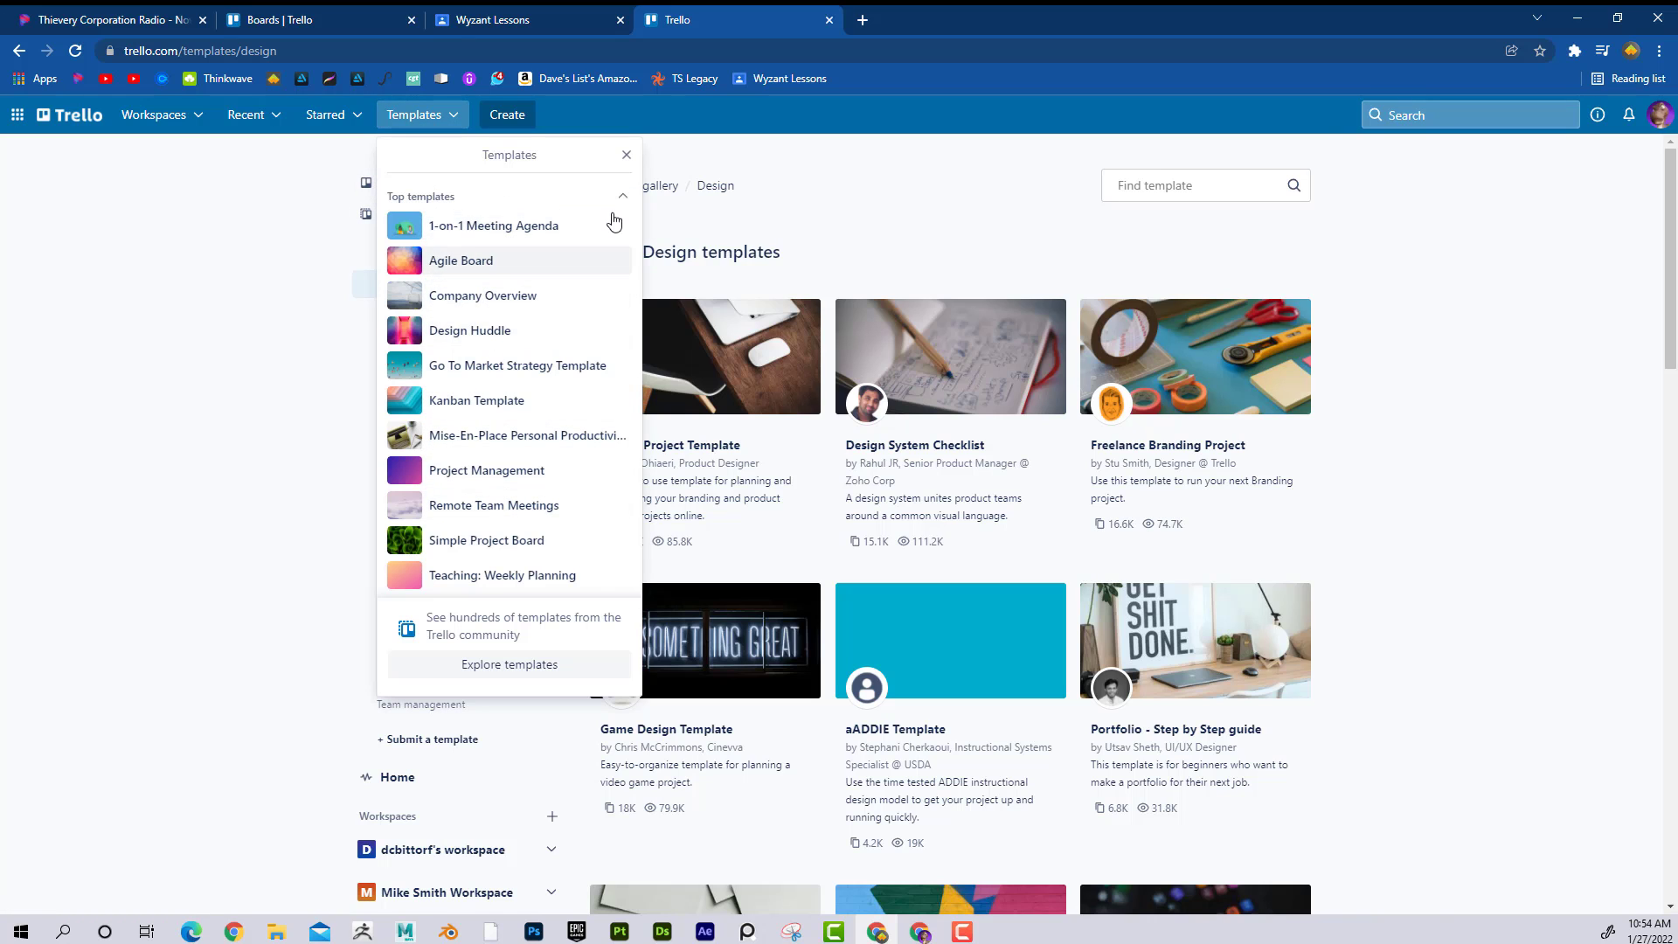
click(626, 155)
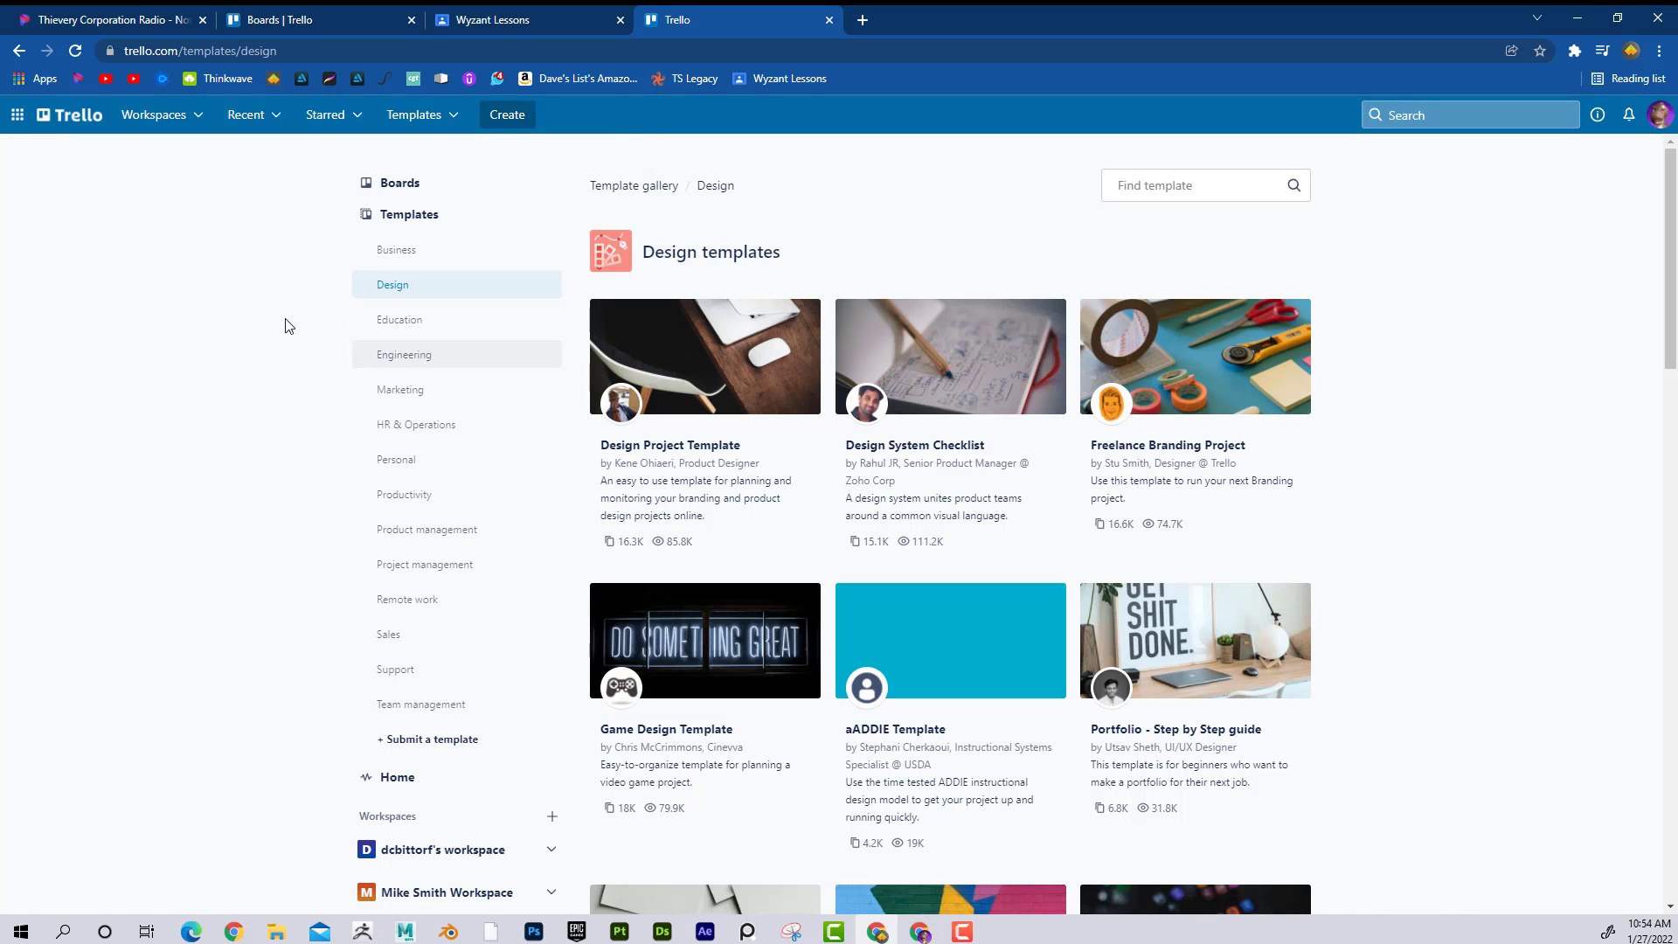
click(413, 194)
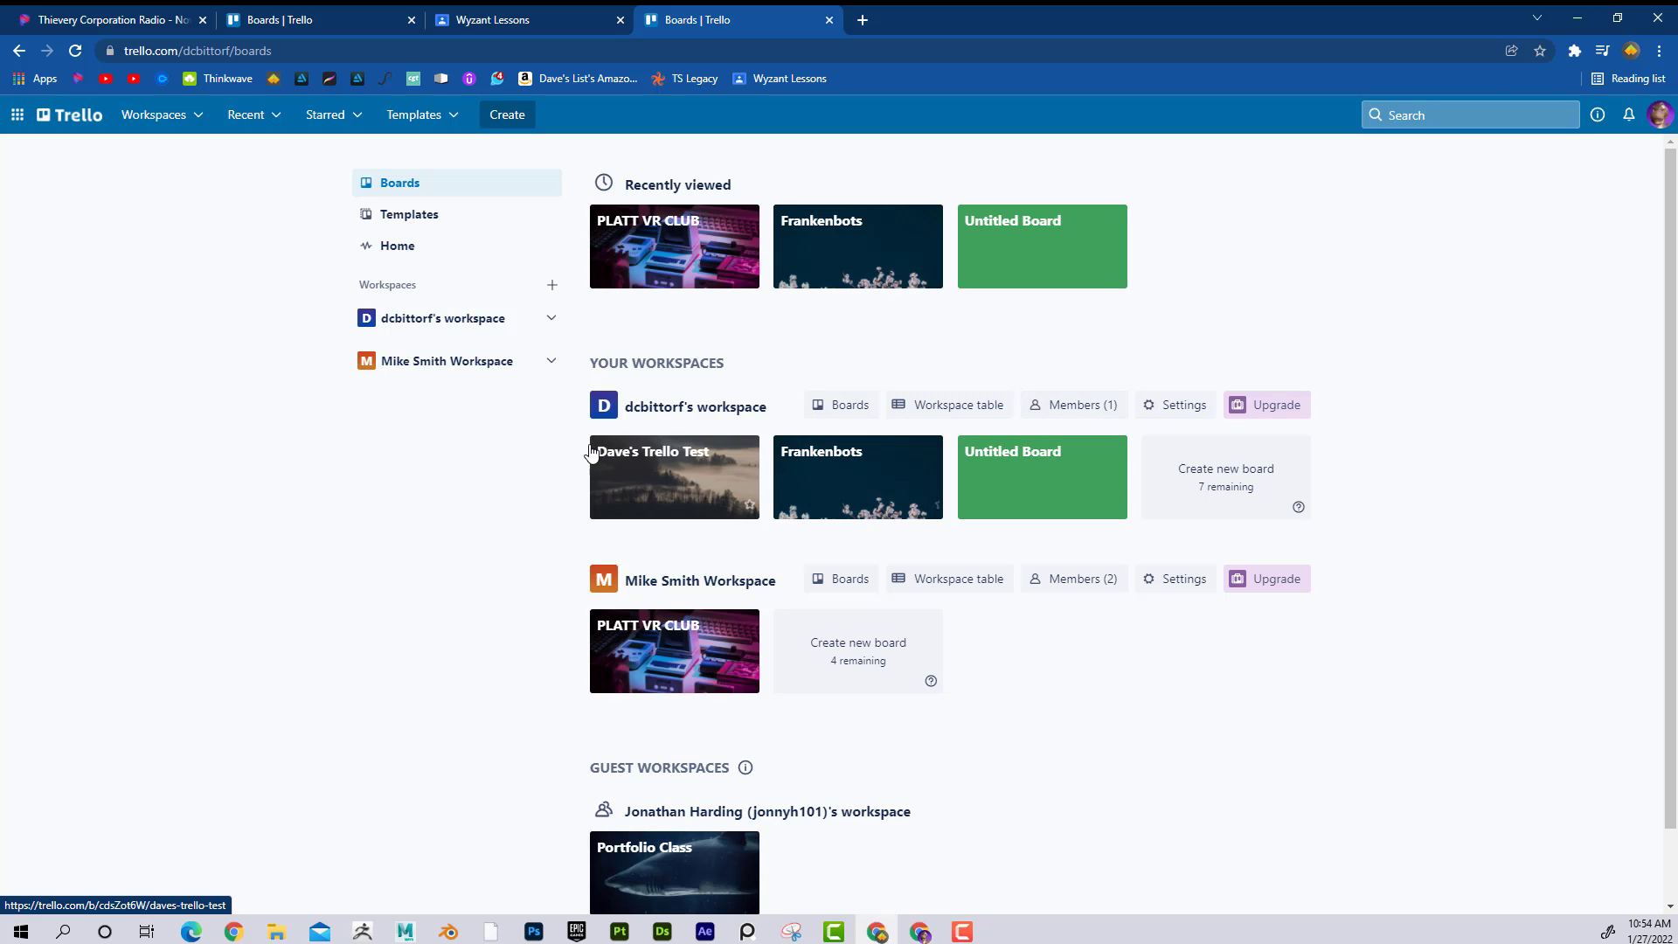
Reopen the PLATT VR CLUB board from the first workspace, showing Brainstorm through UV Mapping lists.
drag(651, 409, 768, 413)
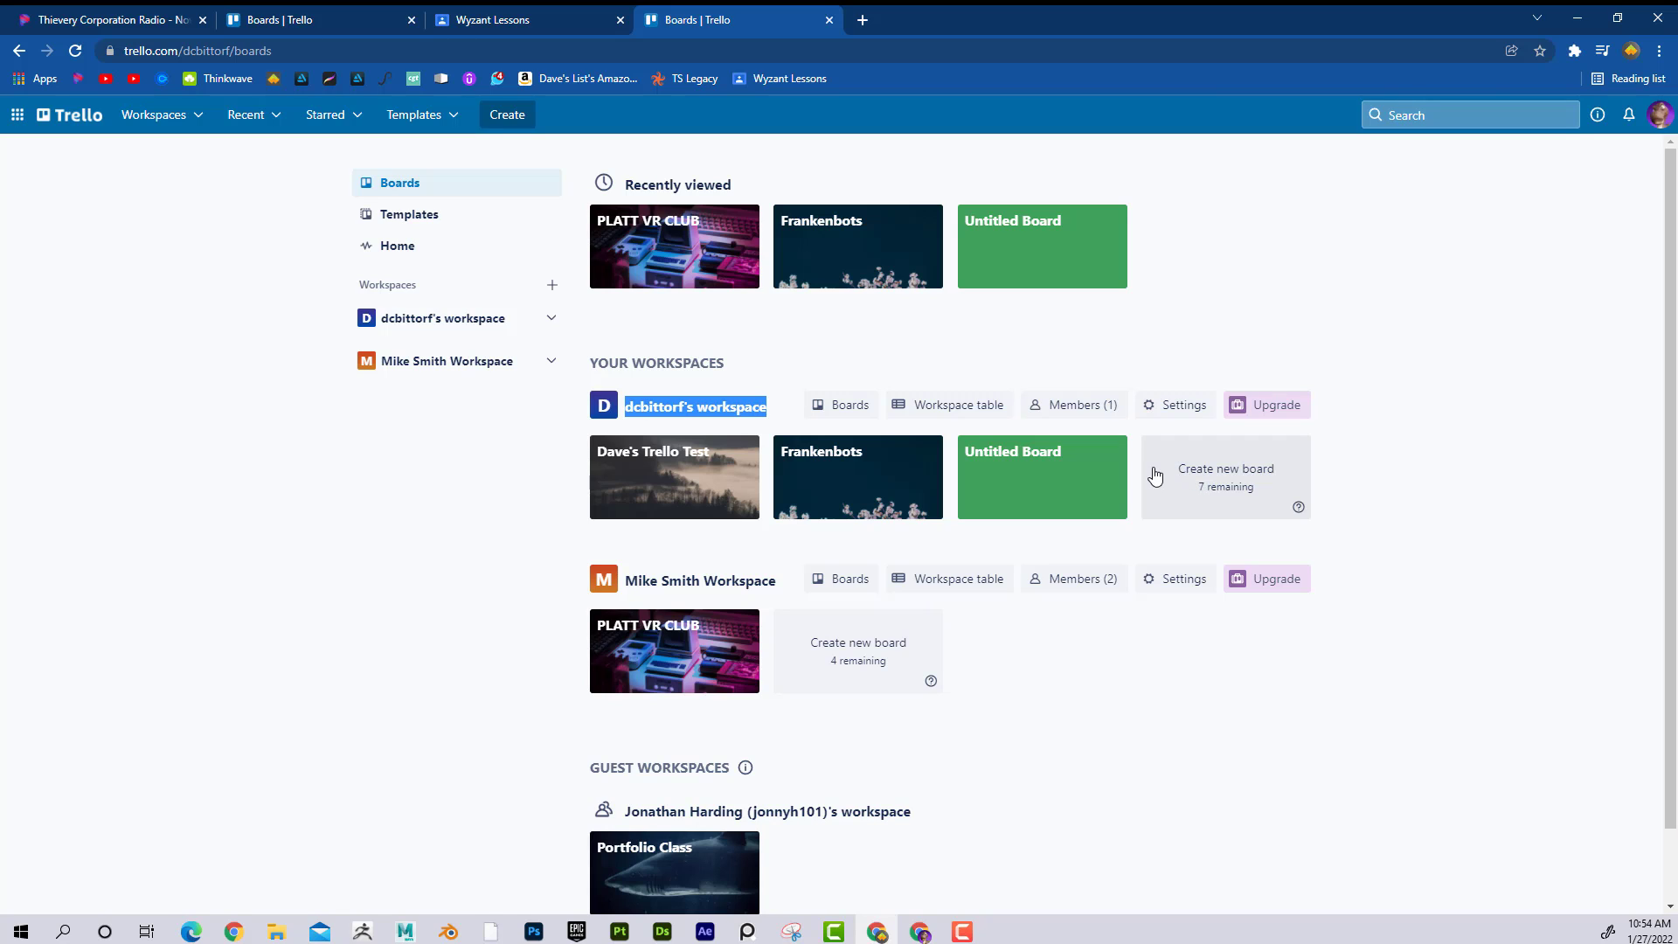
click(704, 652)
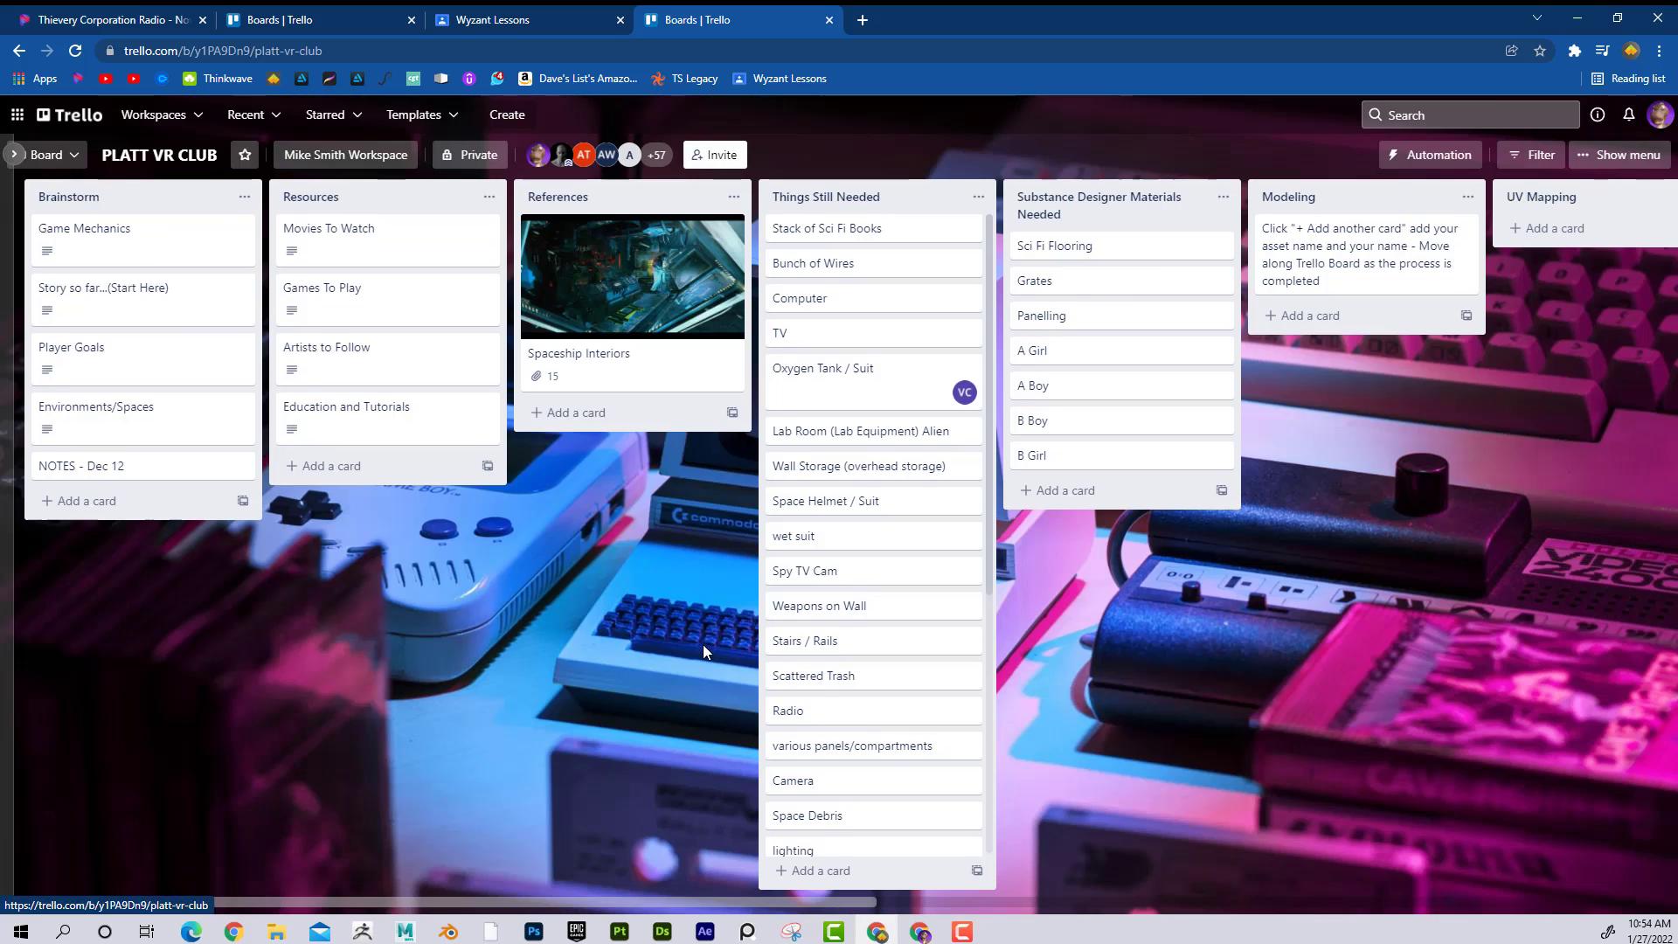